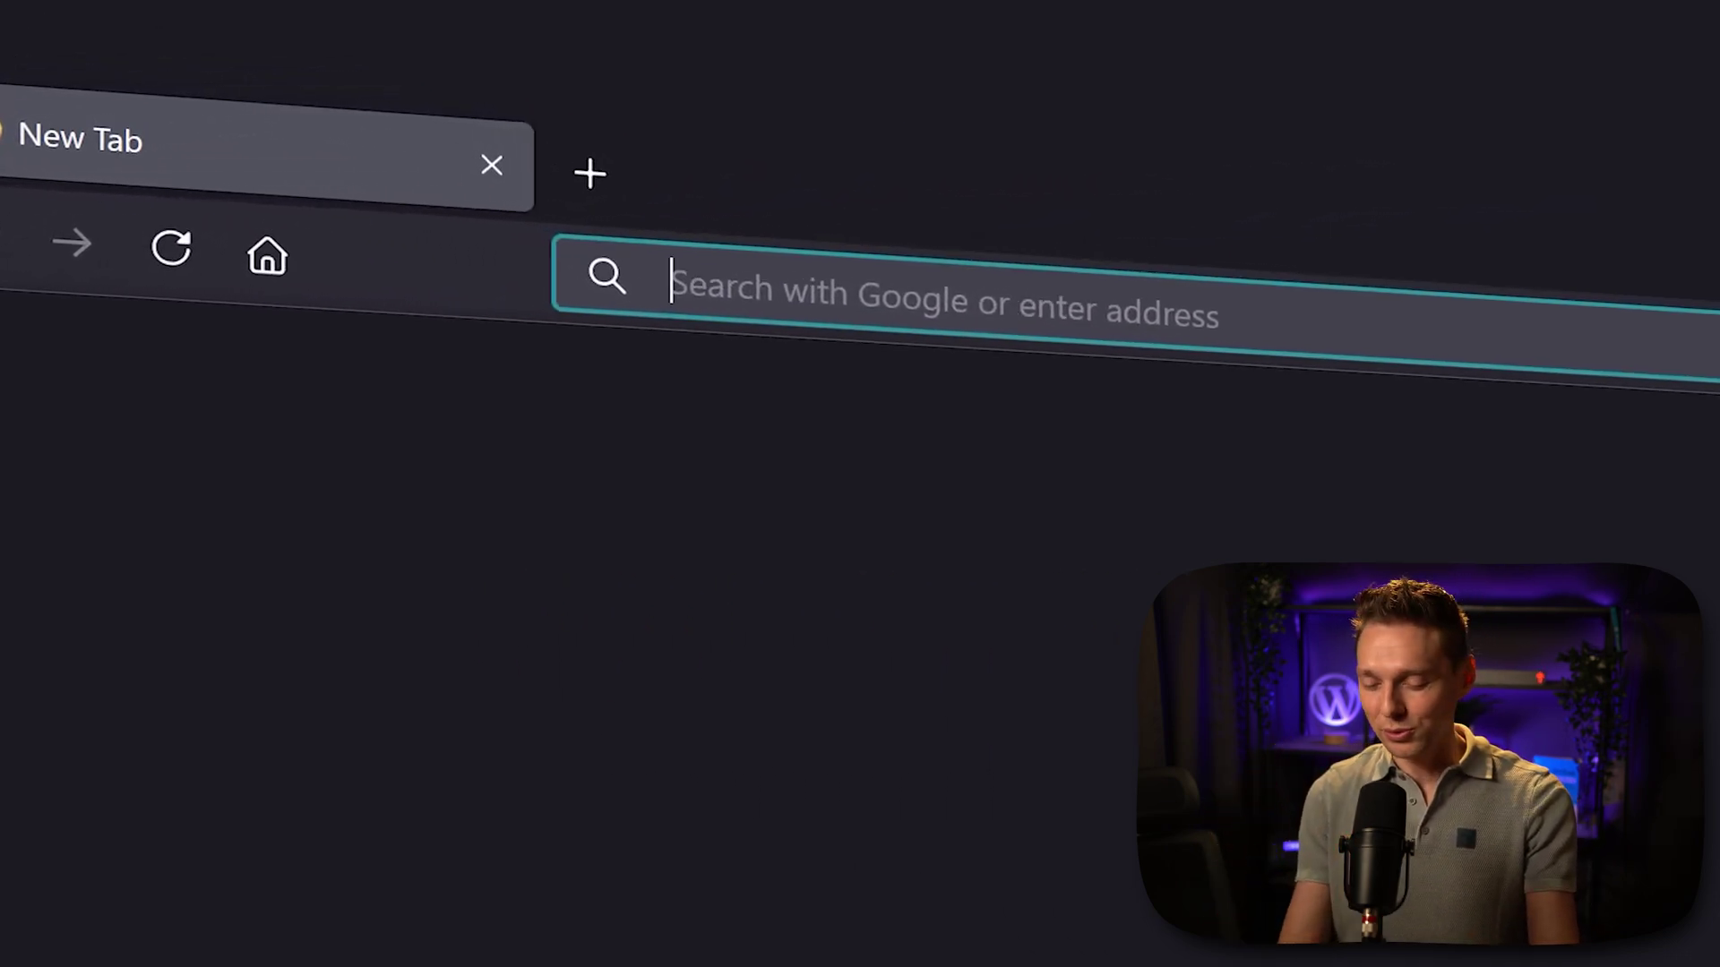
# Enter the wp.discount Hostinger link in Firefox's address bar
pyautogui.write('wp.discount')
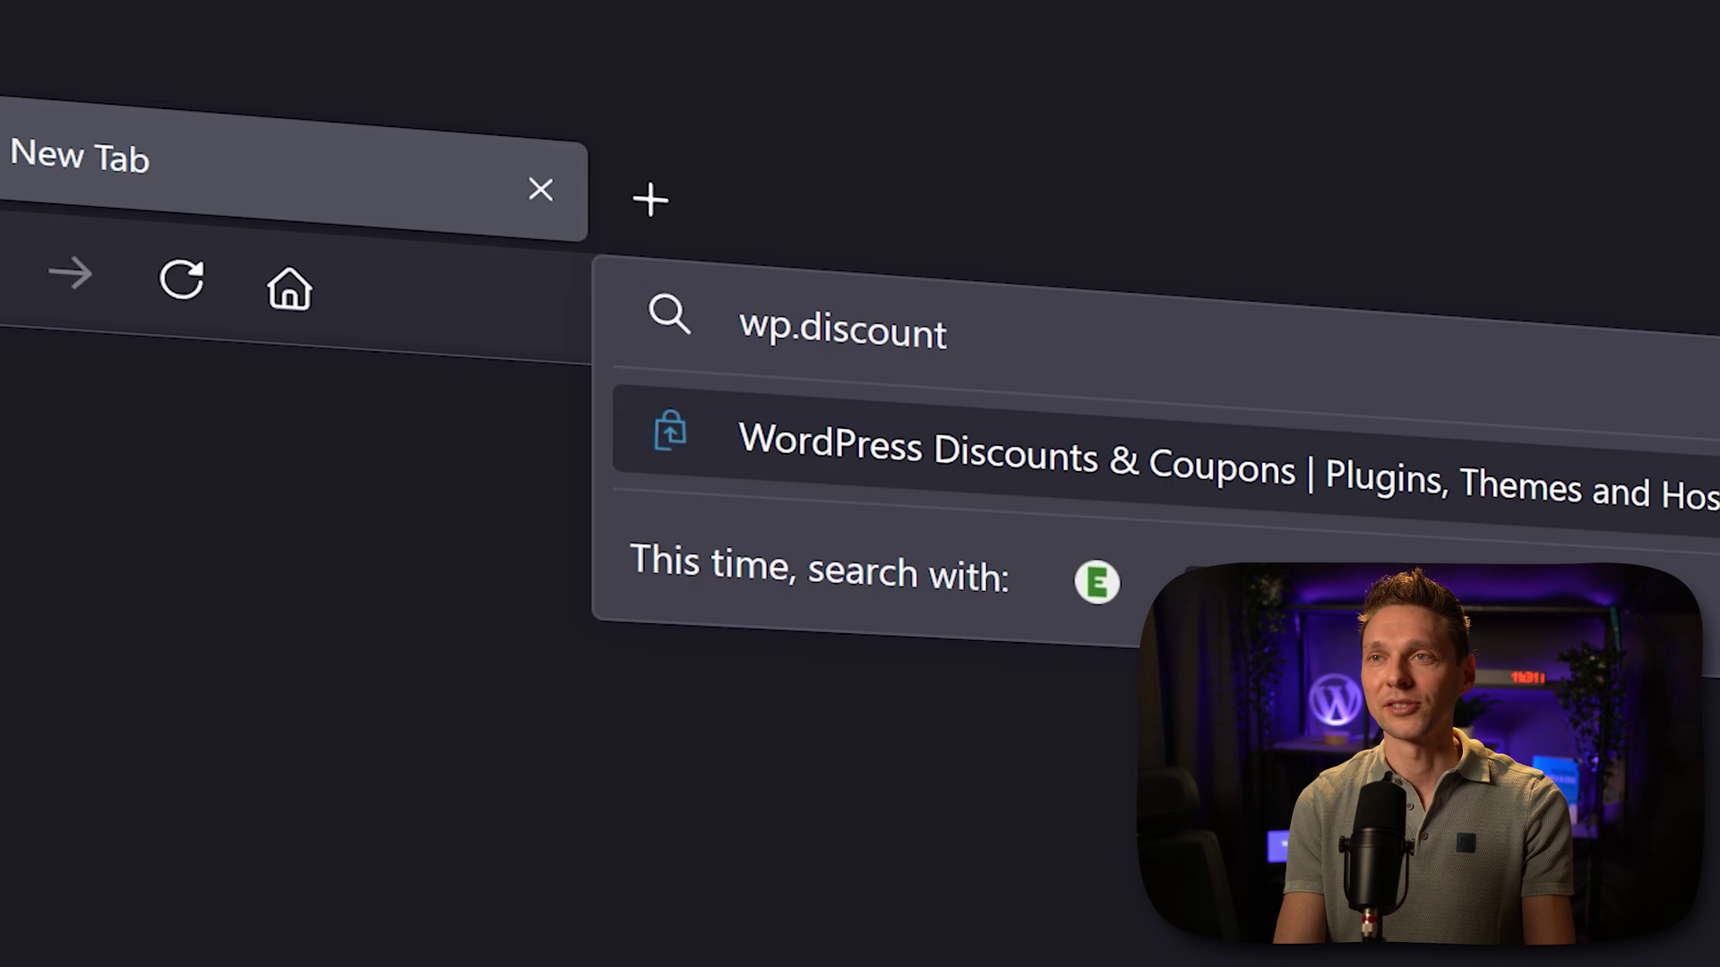
pyautogui.write('/ho')
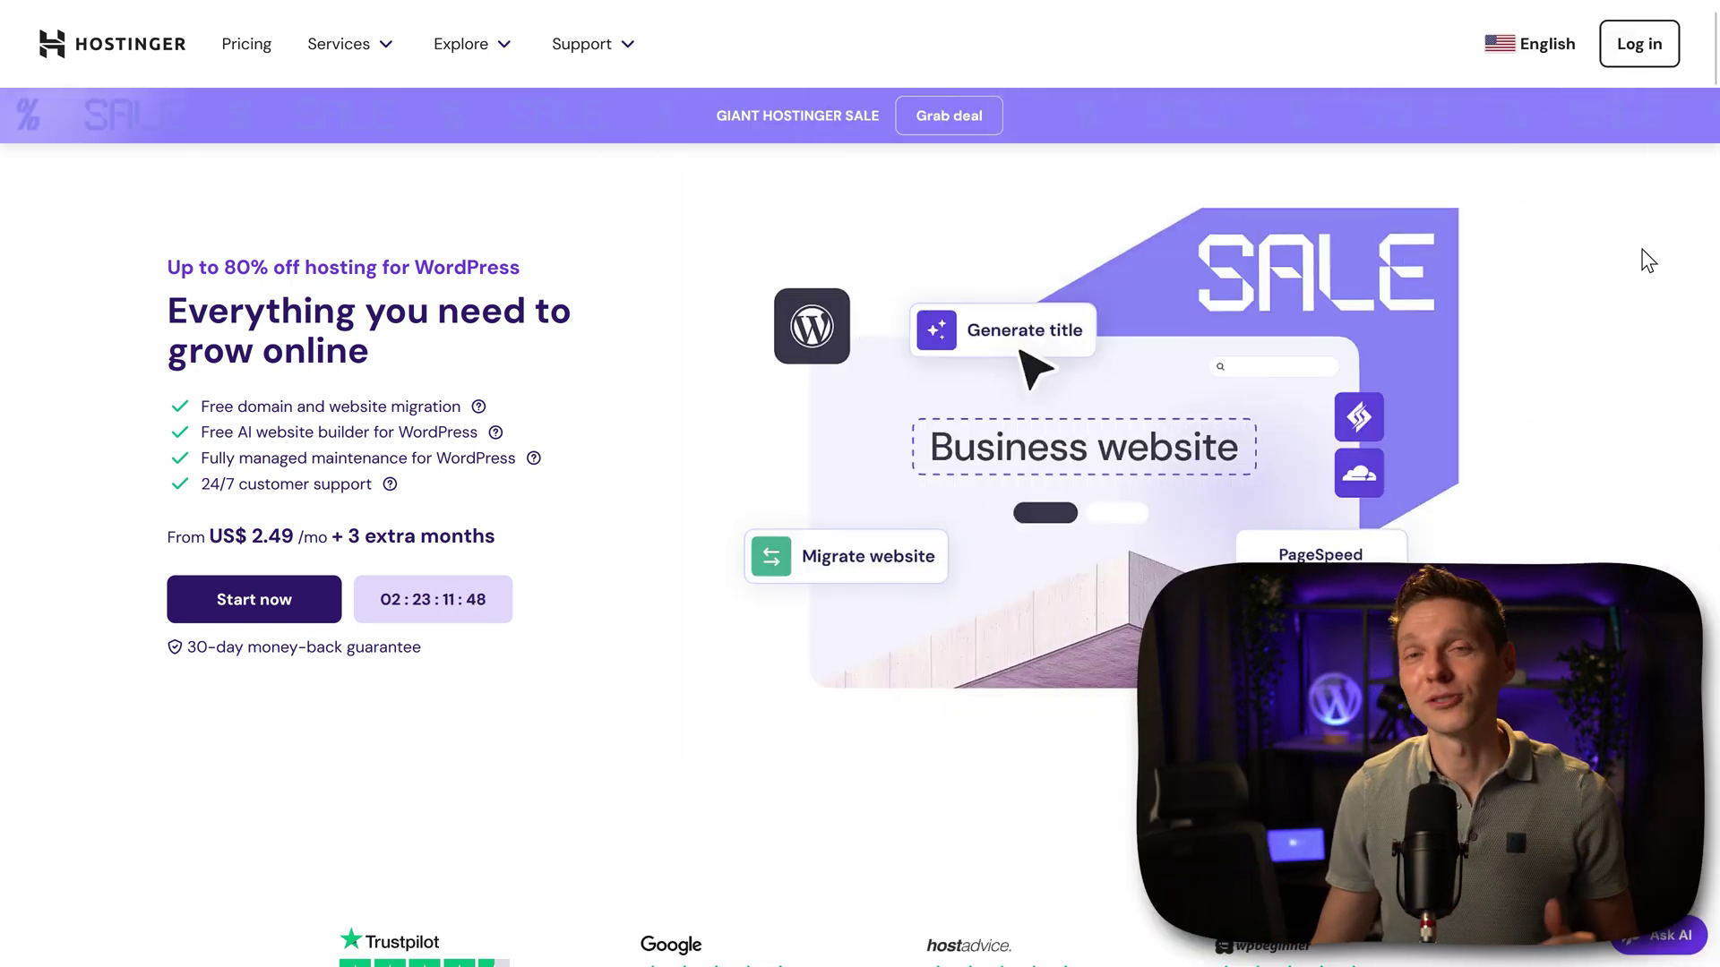
pyautogui.middleClick(1699, 239)
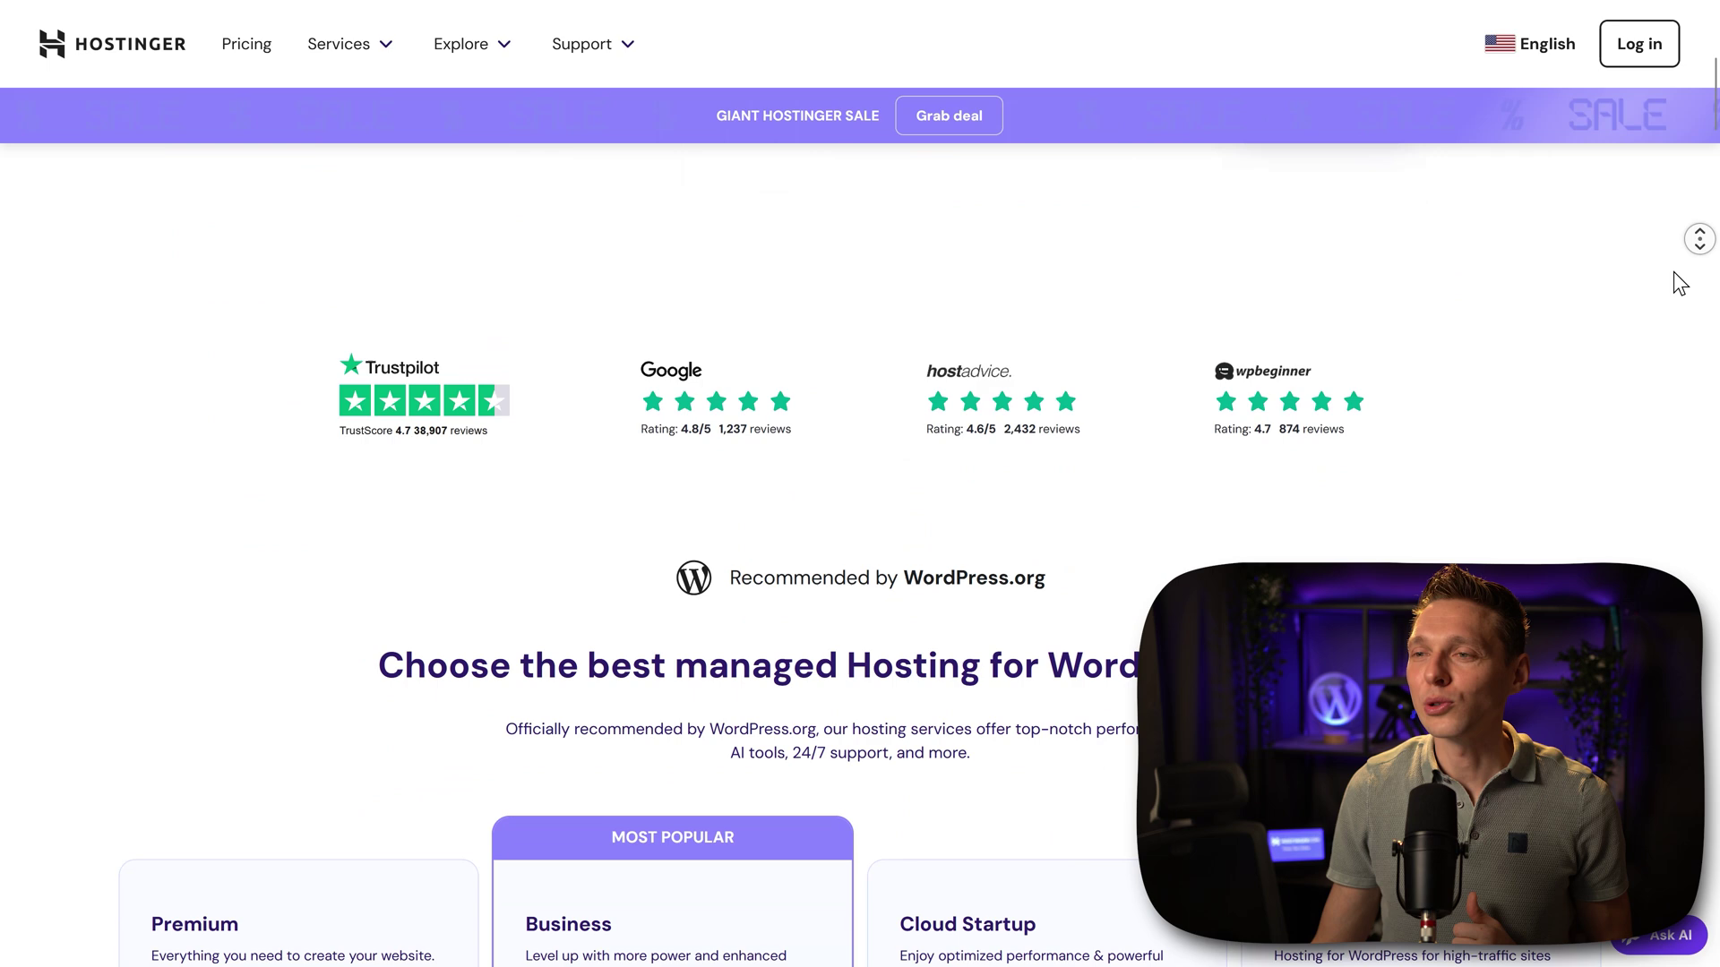
pyautogui.middleClick(1680, 283)
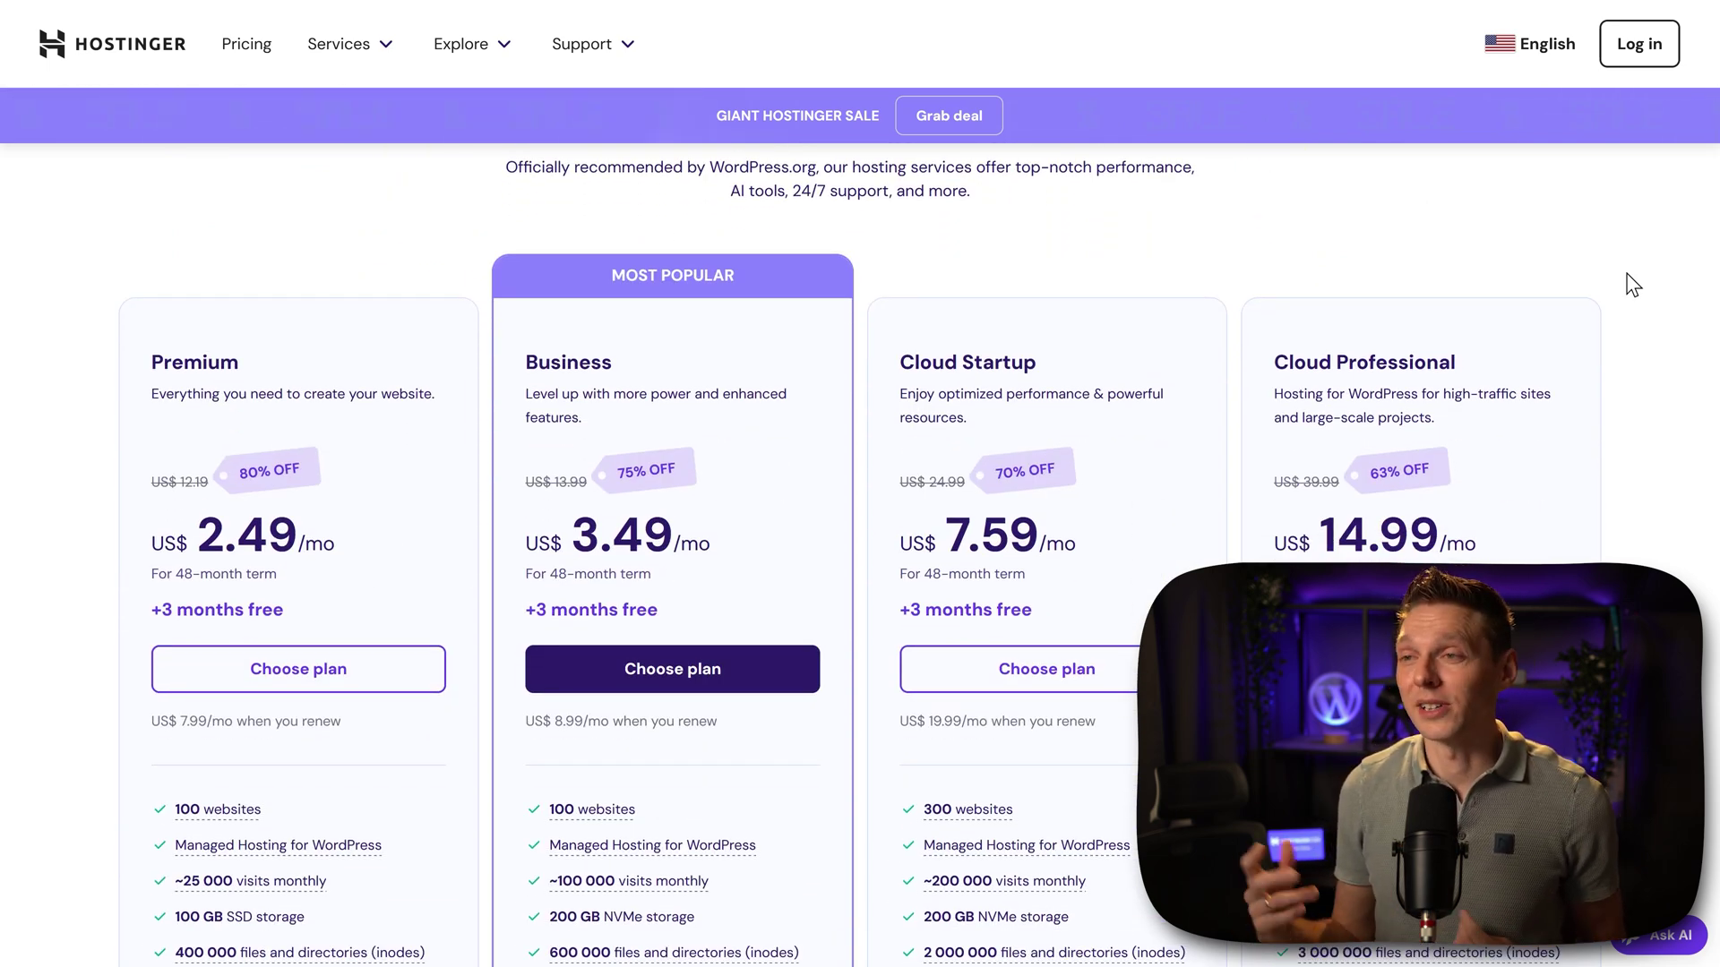
pyautogui.middleClick(1566, 235)
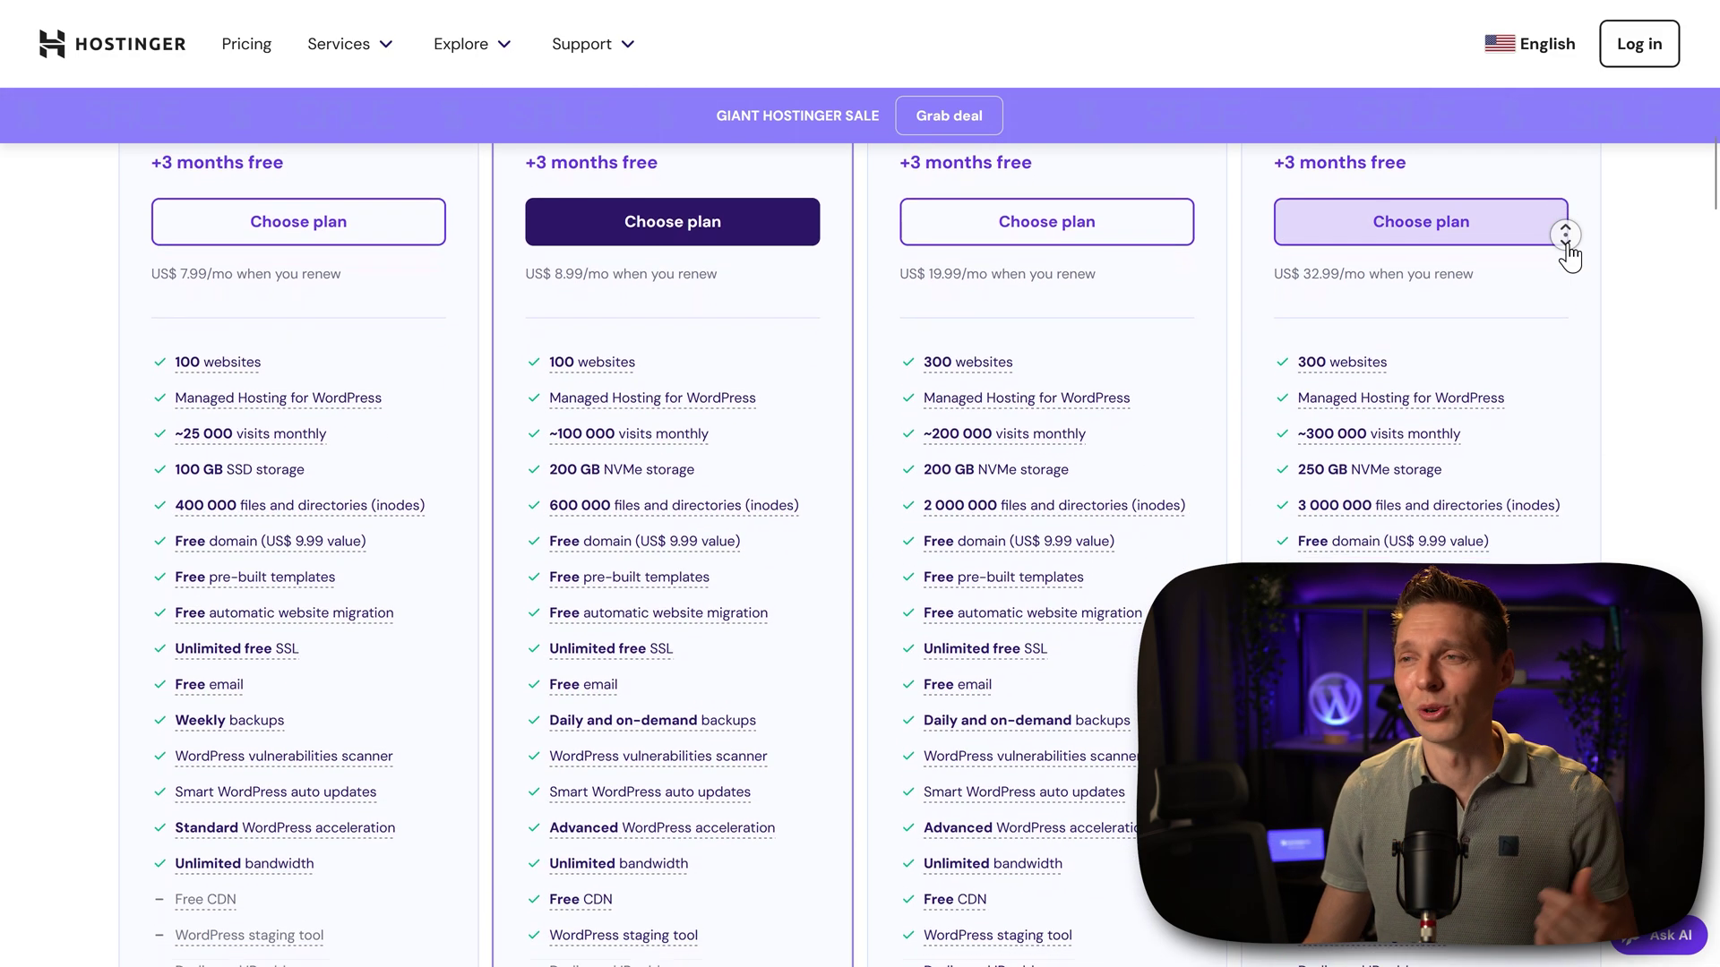
pyautogui.middleClick(1574, 253)
pyautogui.scroll(4, 1593, 269)
pyautogui.middleClick(905, 217)
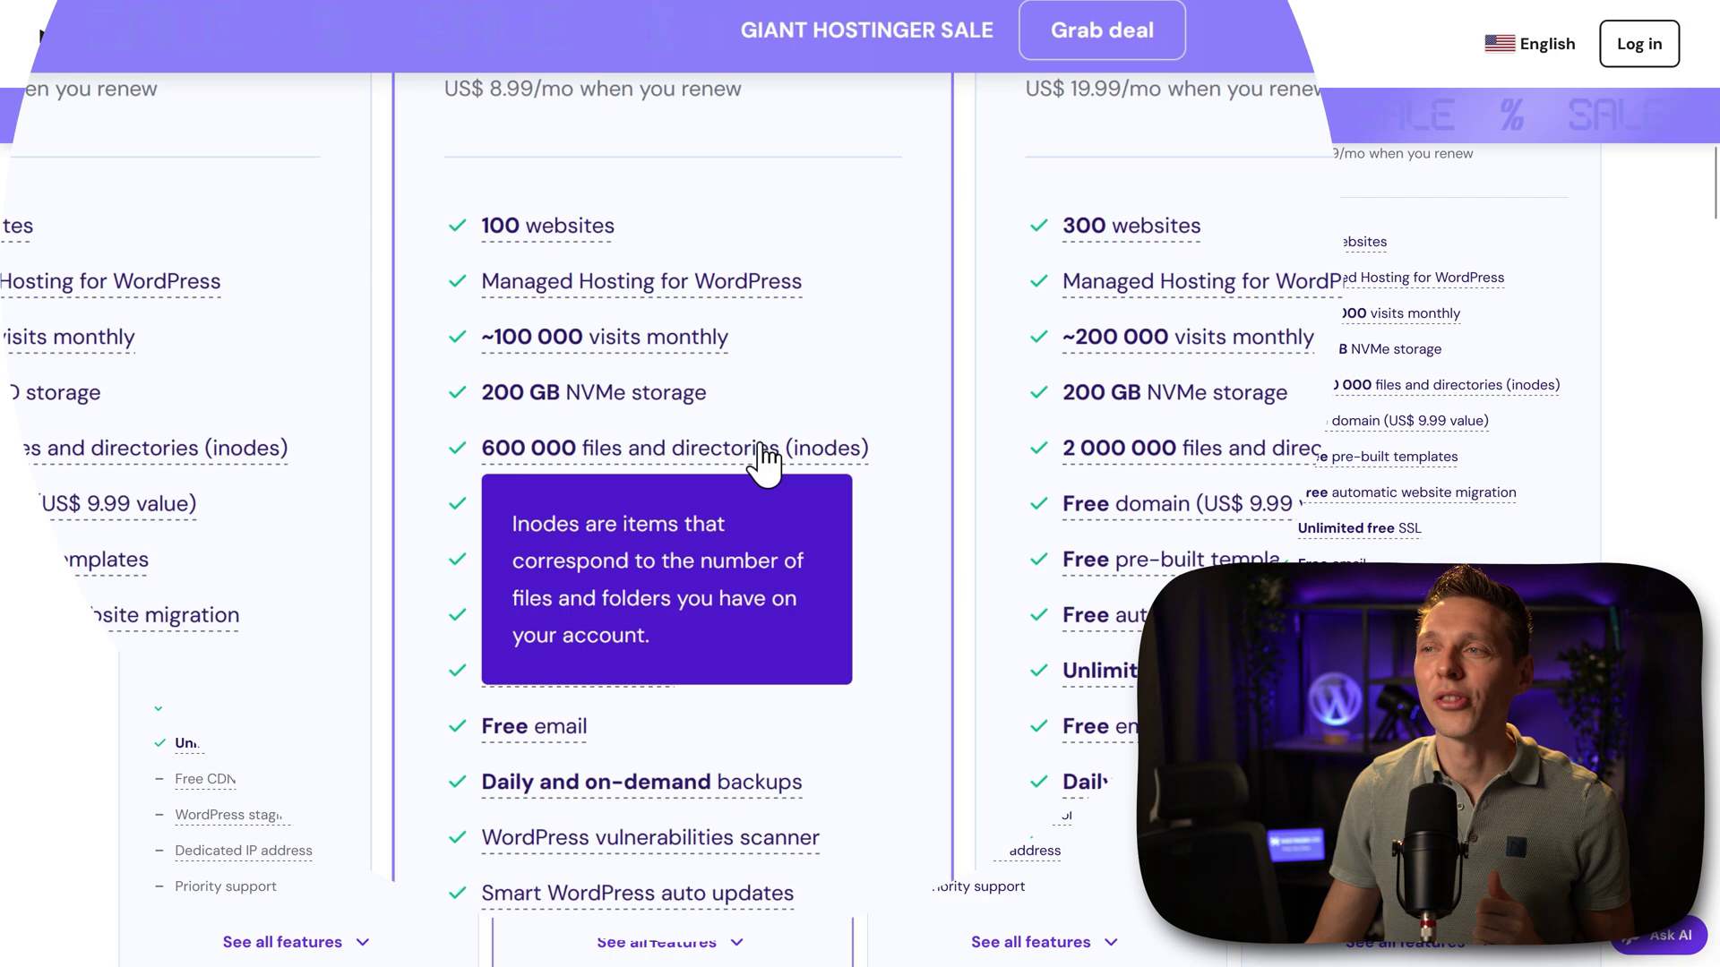
pyautogui.middleClick(1101, 470)
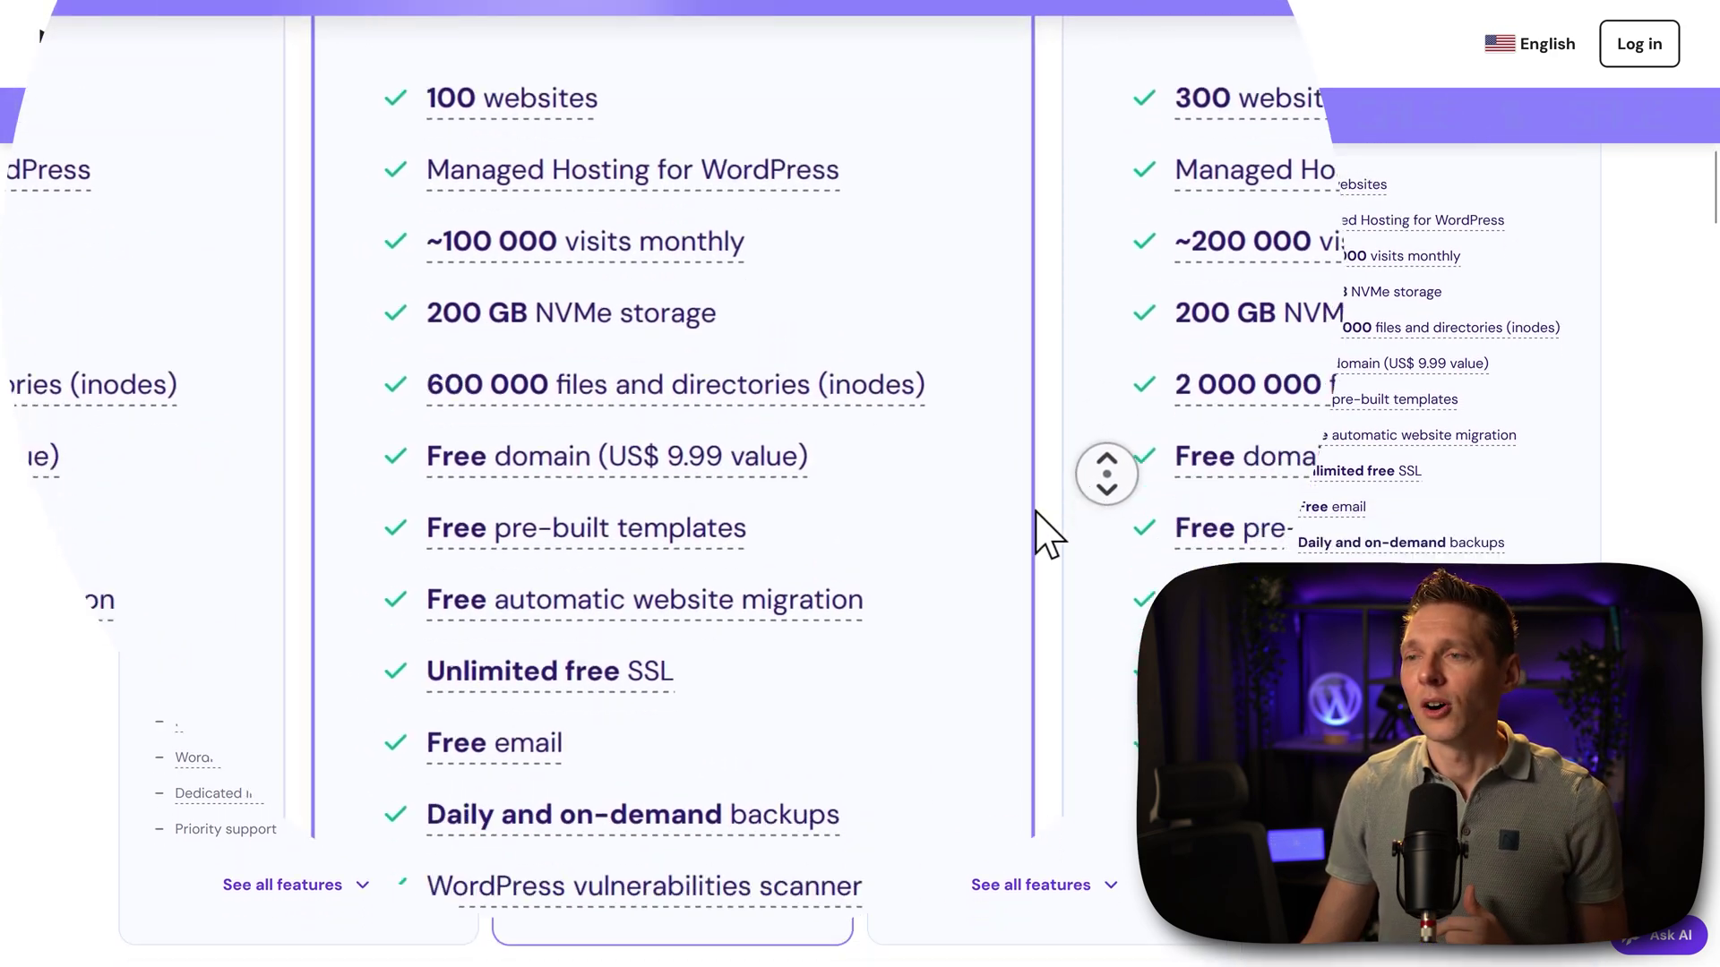
pyautogui.middleClick(1032, 535)
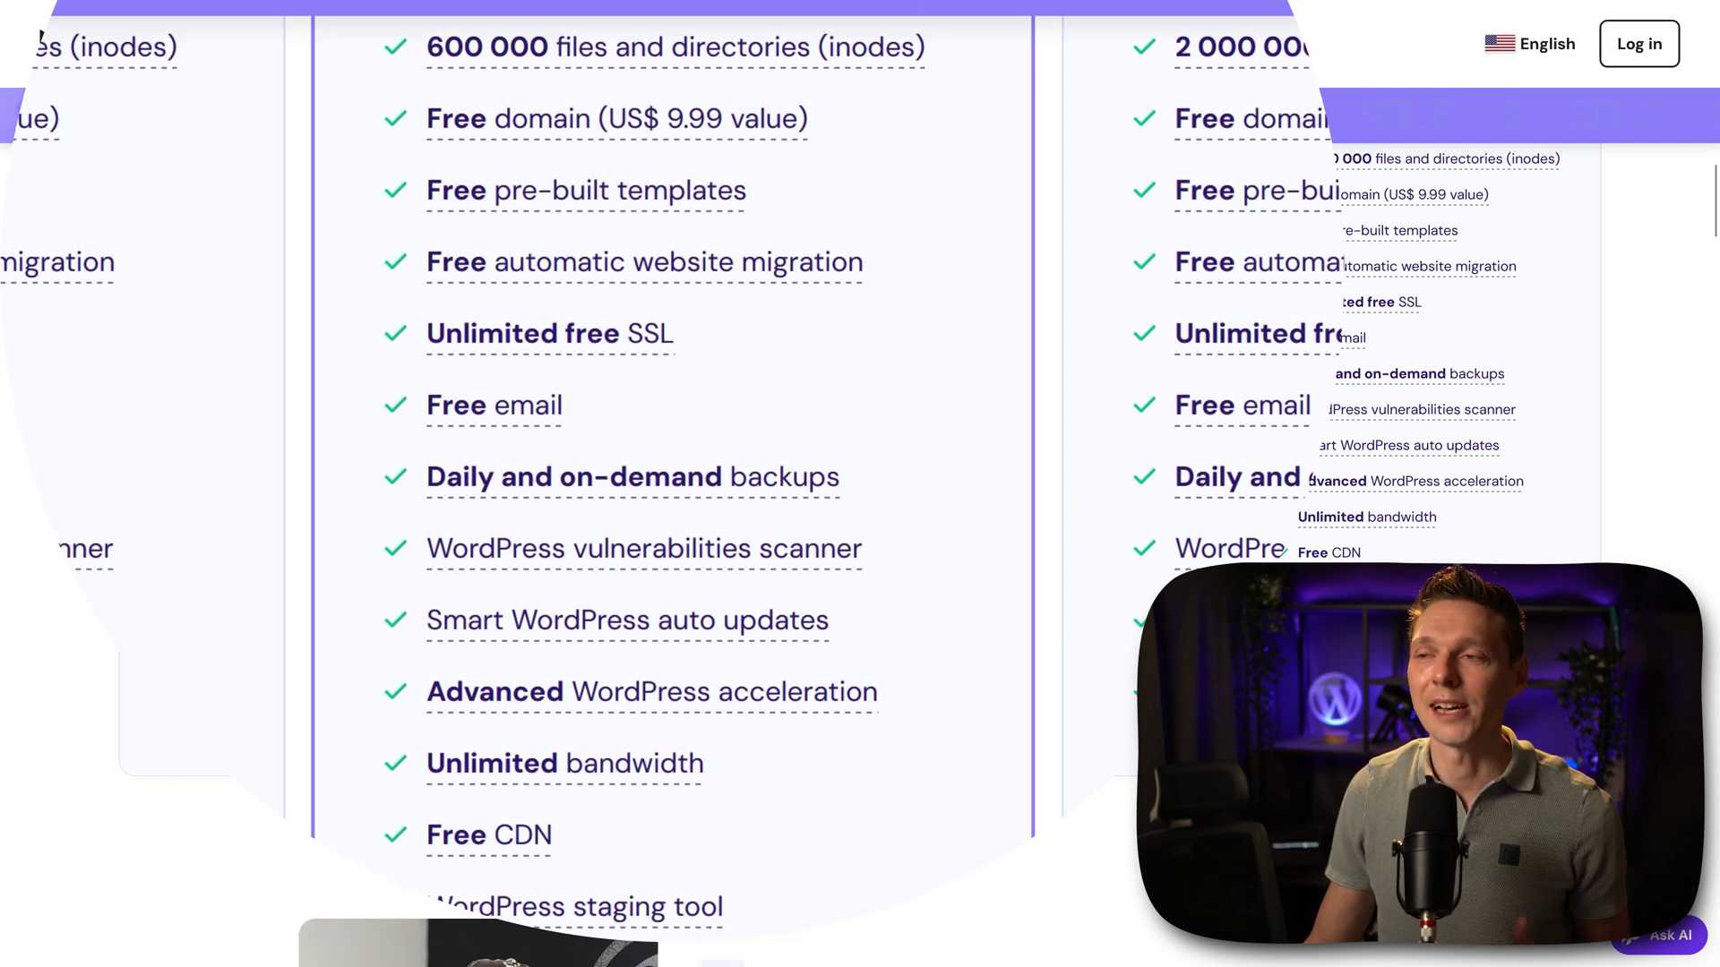
pyautogui.scroll(-5, 645, 448)
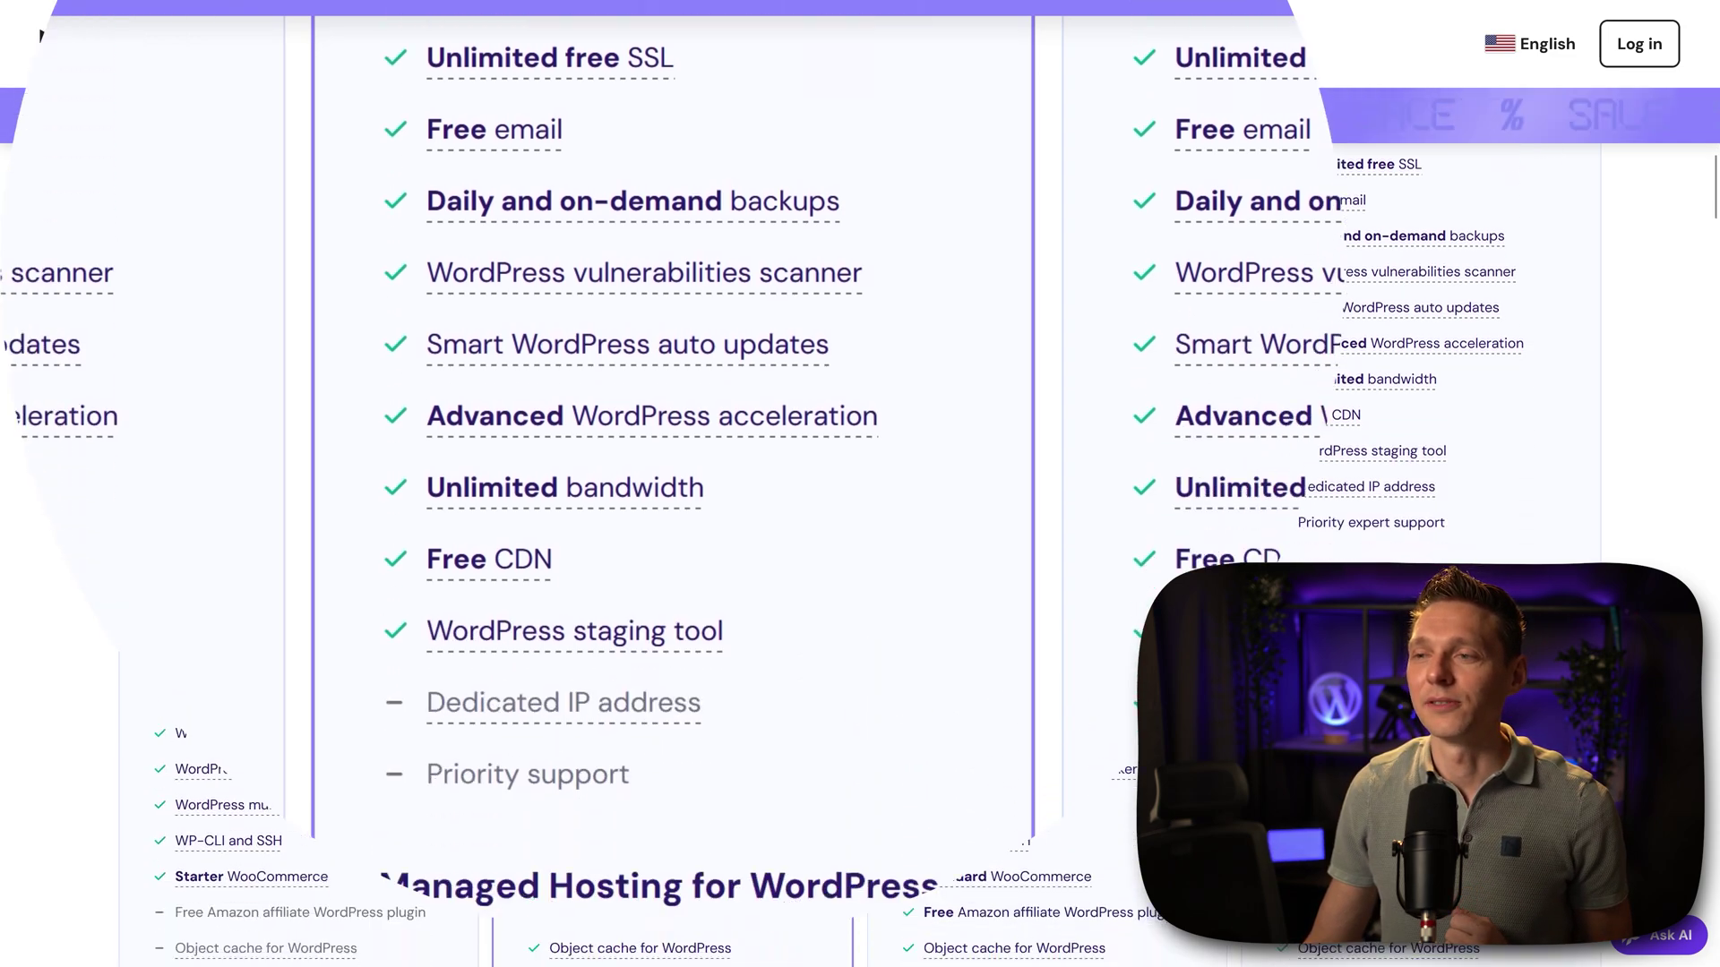
pyautogui.scroll(-3, 909, 645)
pyautogui.scroll(-3, 909, 645)
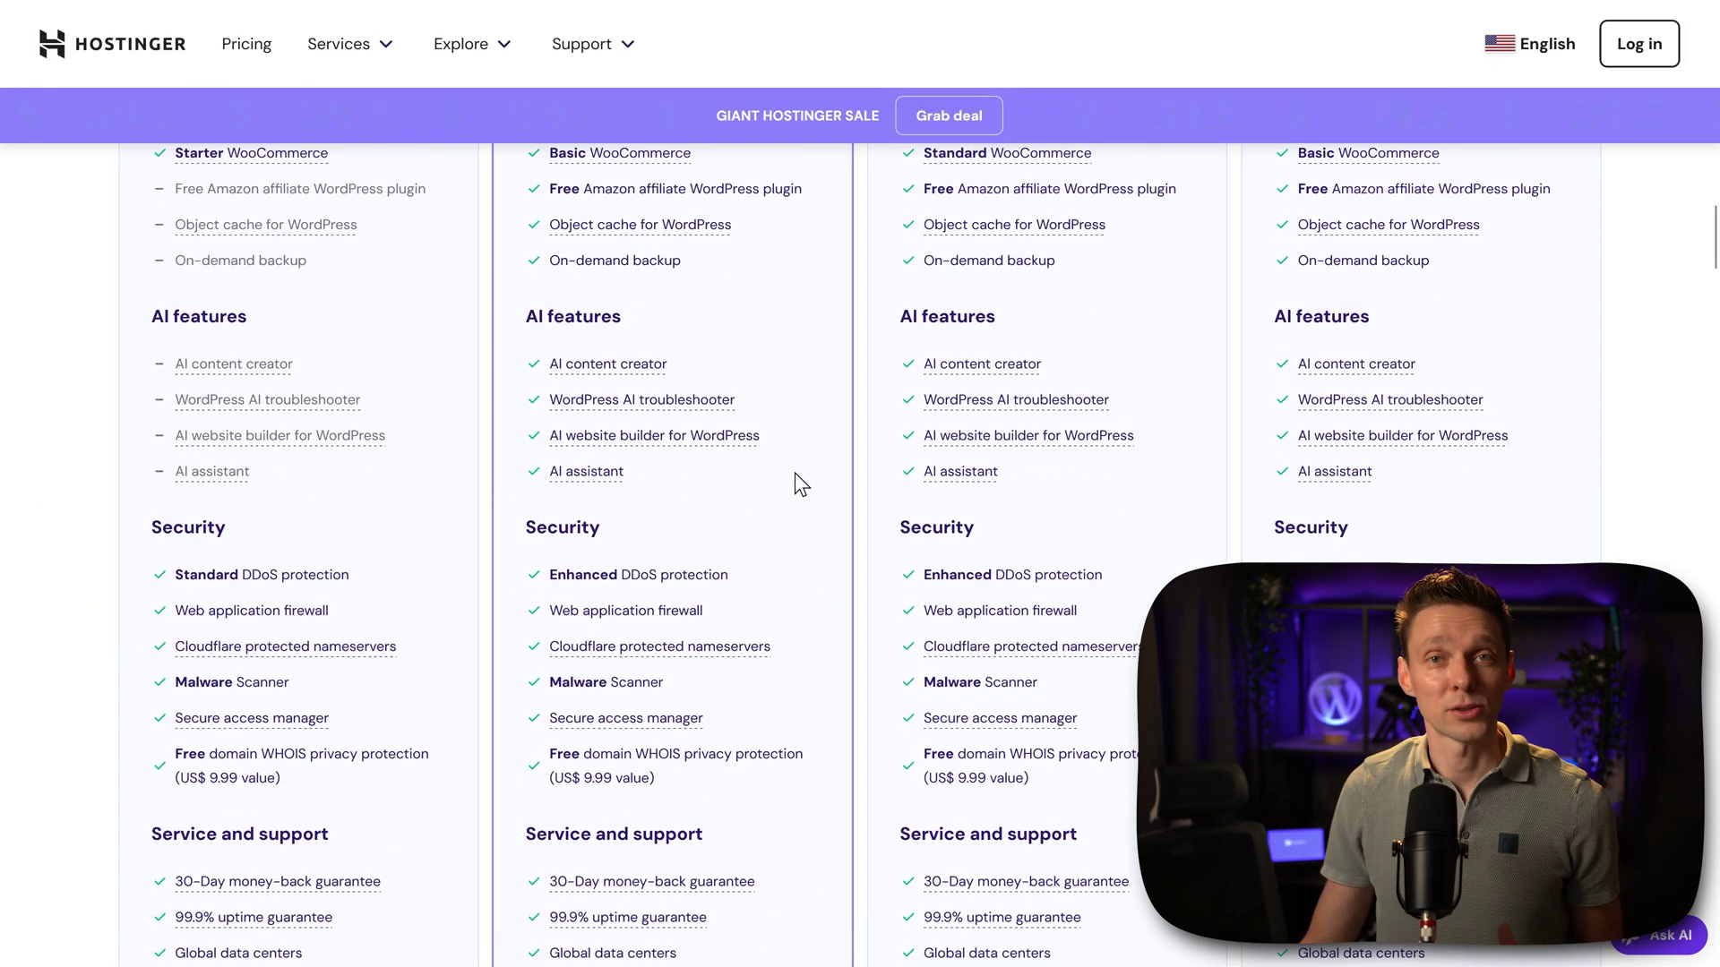
pyautogui.scroll(2, 793, 471)
pyautogui.scroll(6, 769, 442)
pyautogui.scroll(6, 769, 442)
pyautogui.scroll(3, 772, 444)
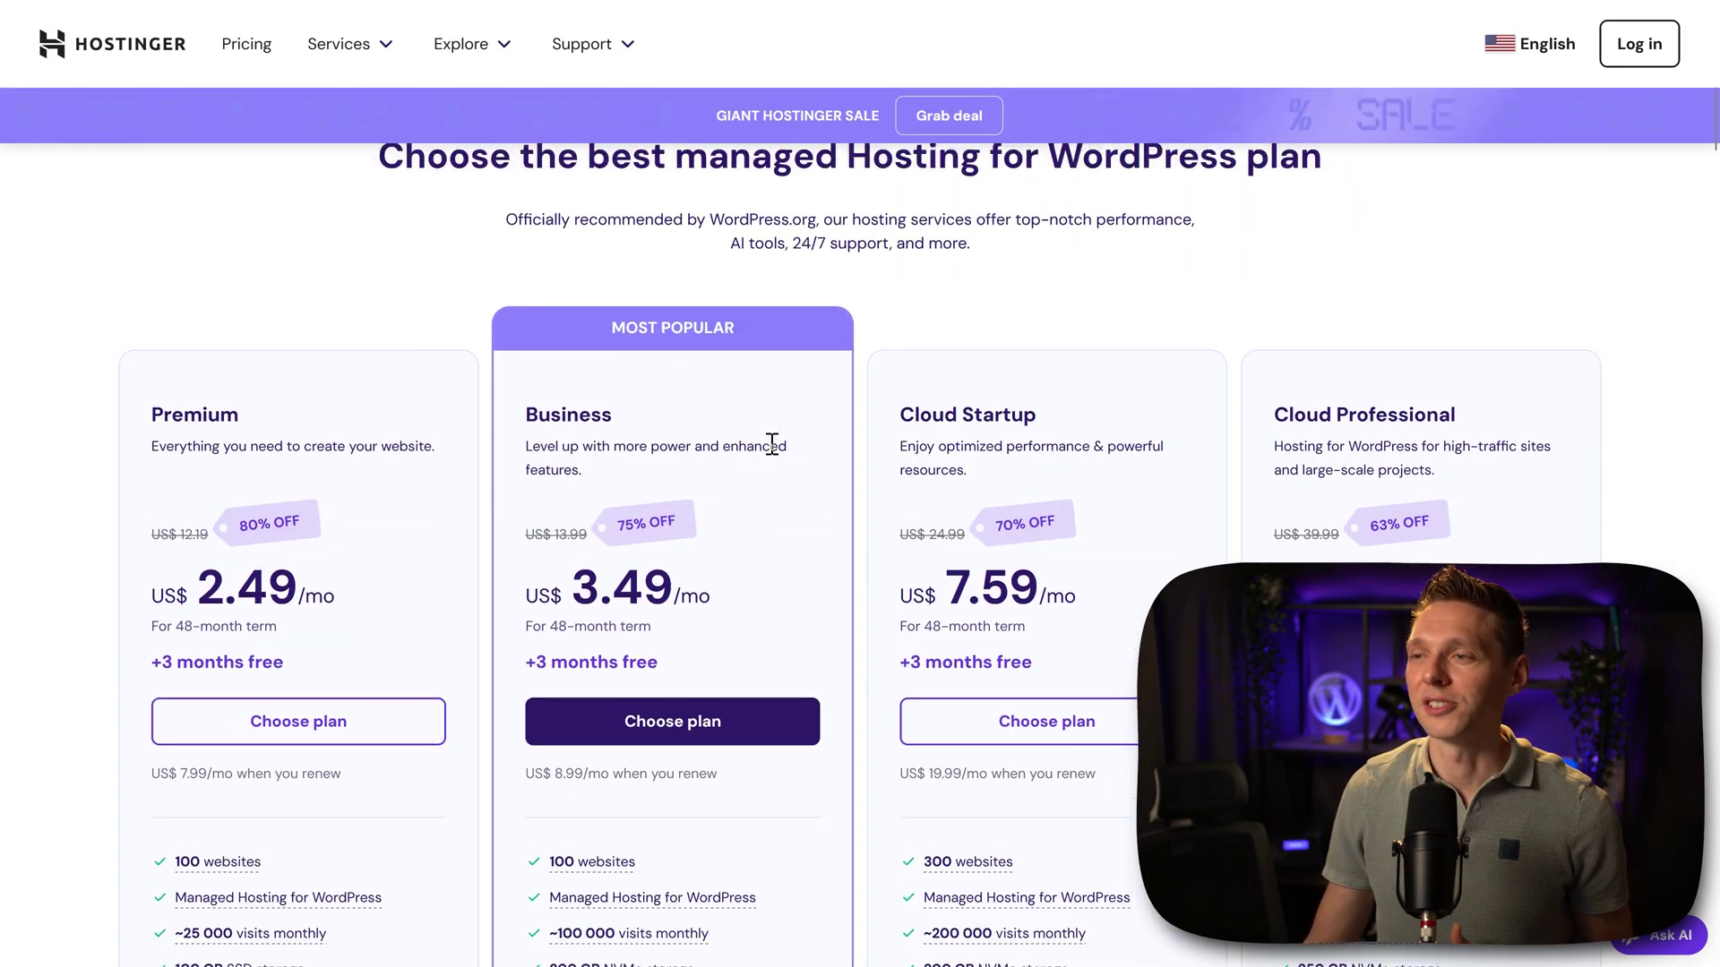
# Cart the Business plan for 48 months and apply coupon WPDOCTOR for a US$150.77 subtotal
pyautogui.click(686, 727)
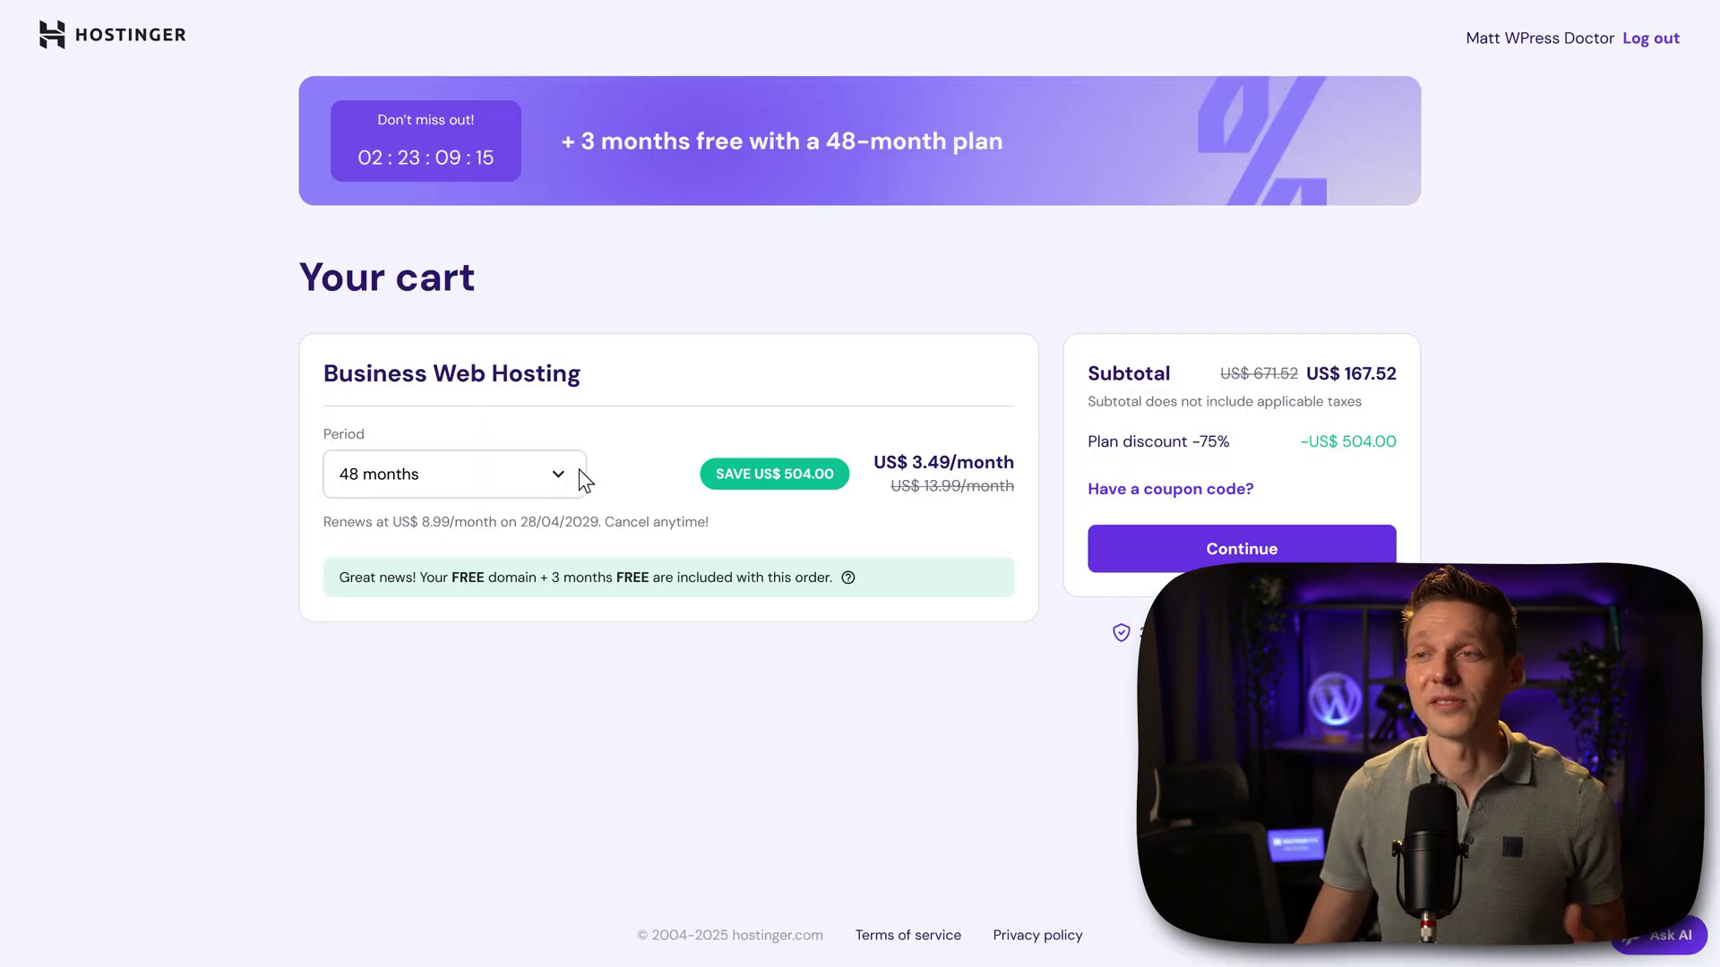
pyautogui.click(565, 474)
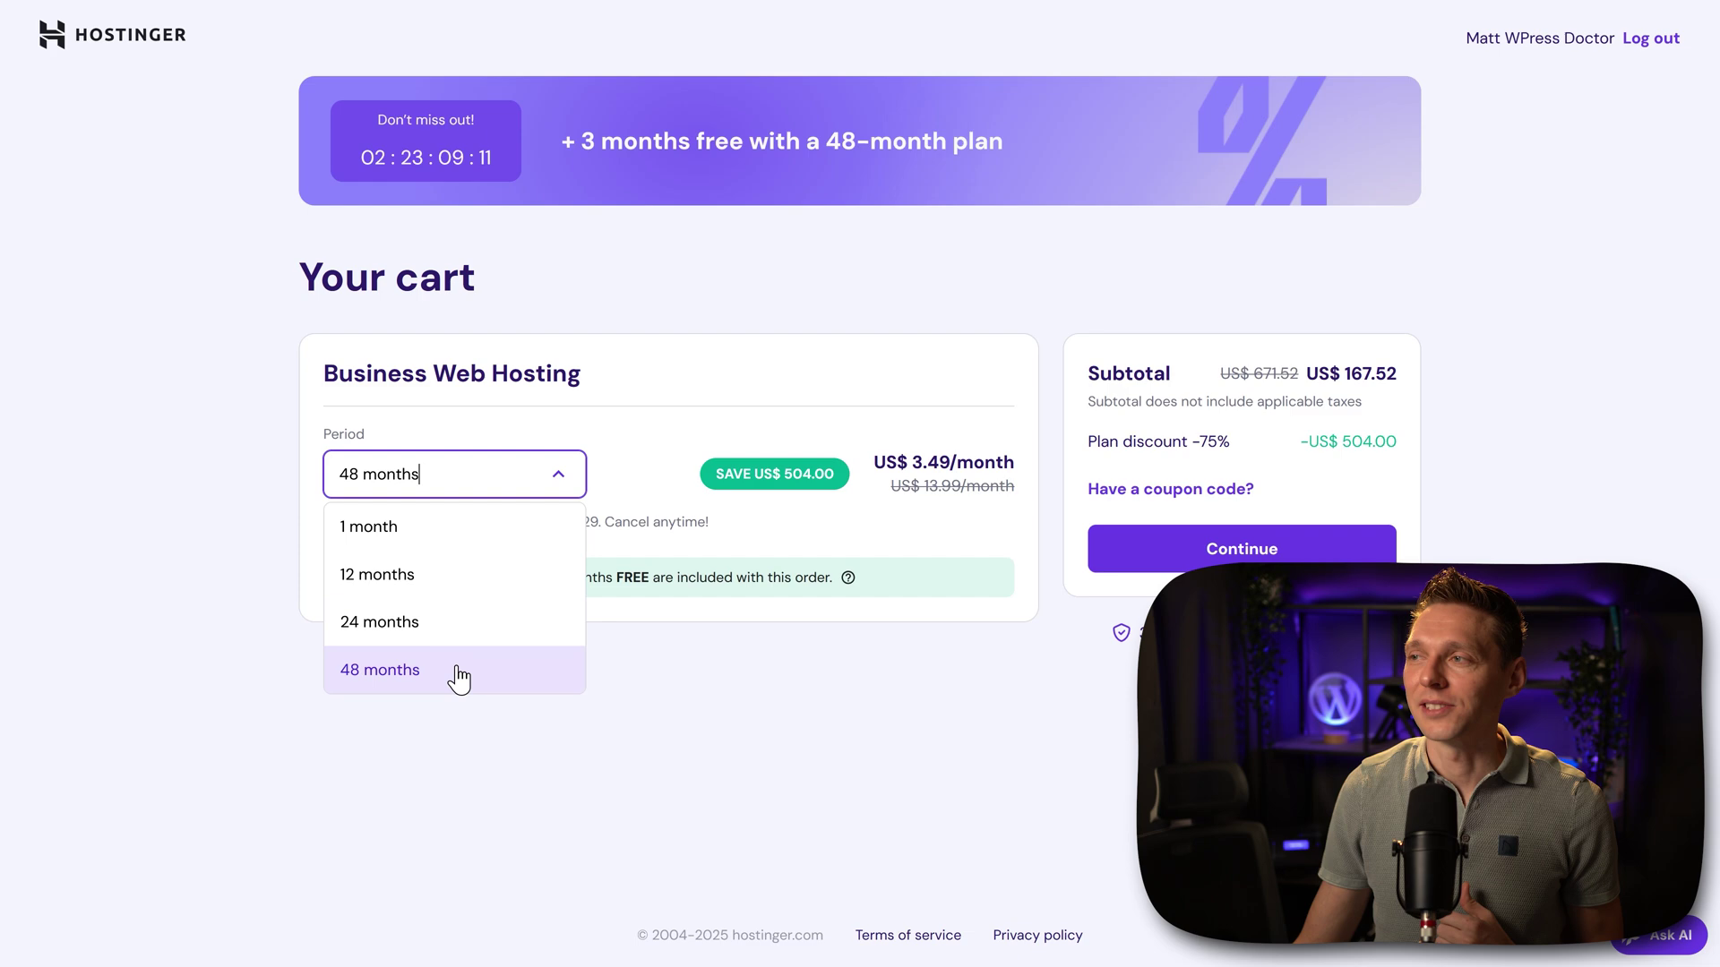
pyautogui.click(424, 675)
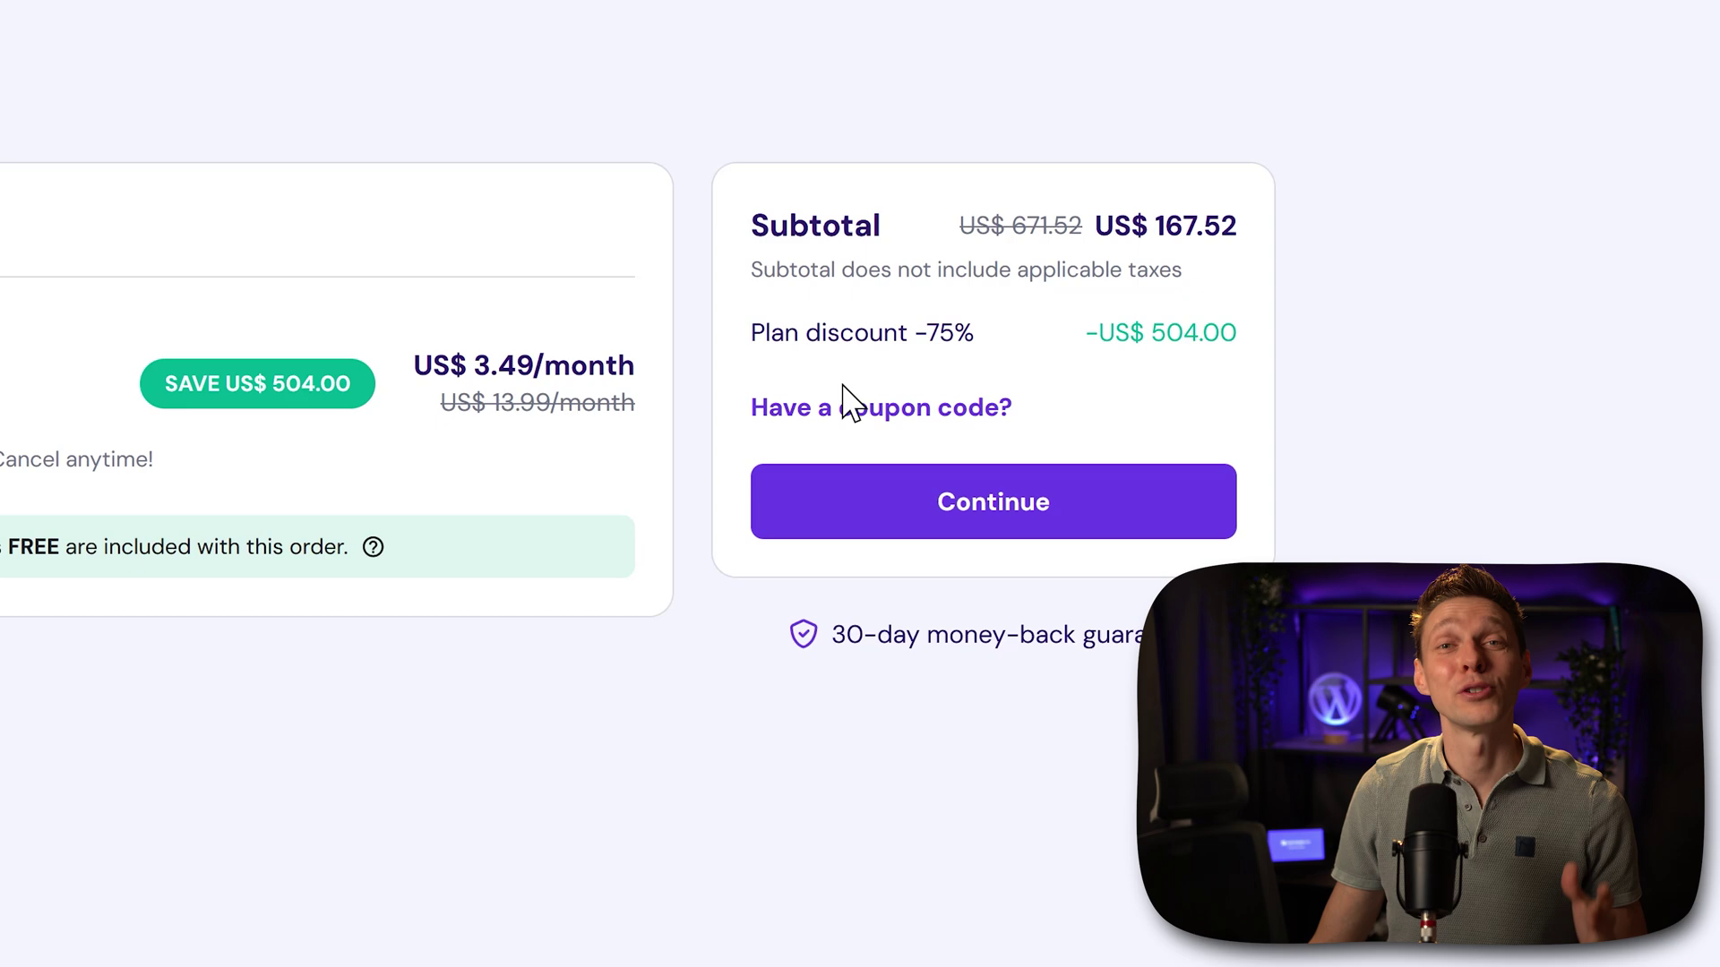
pyautogui.click(790, 390)
pyautogui.click(770, 515)
pyautogui.write('WPDOCTO')
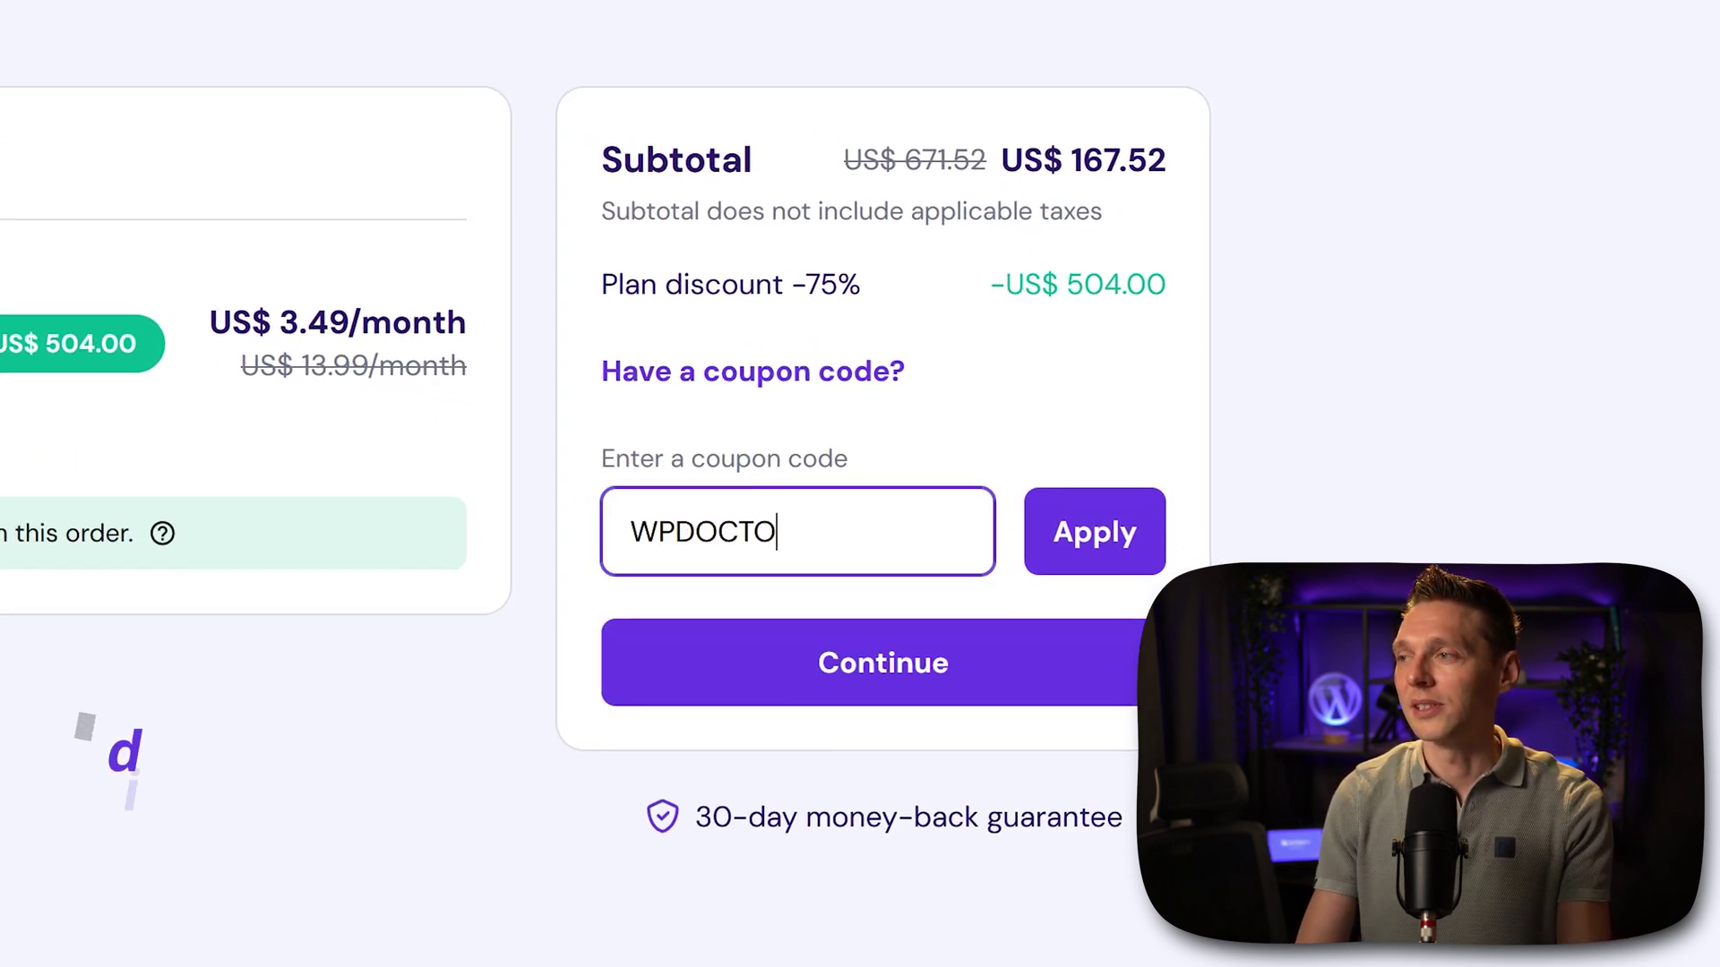
pyautogui.write('R')
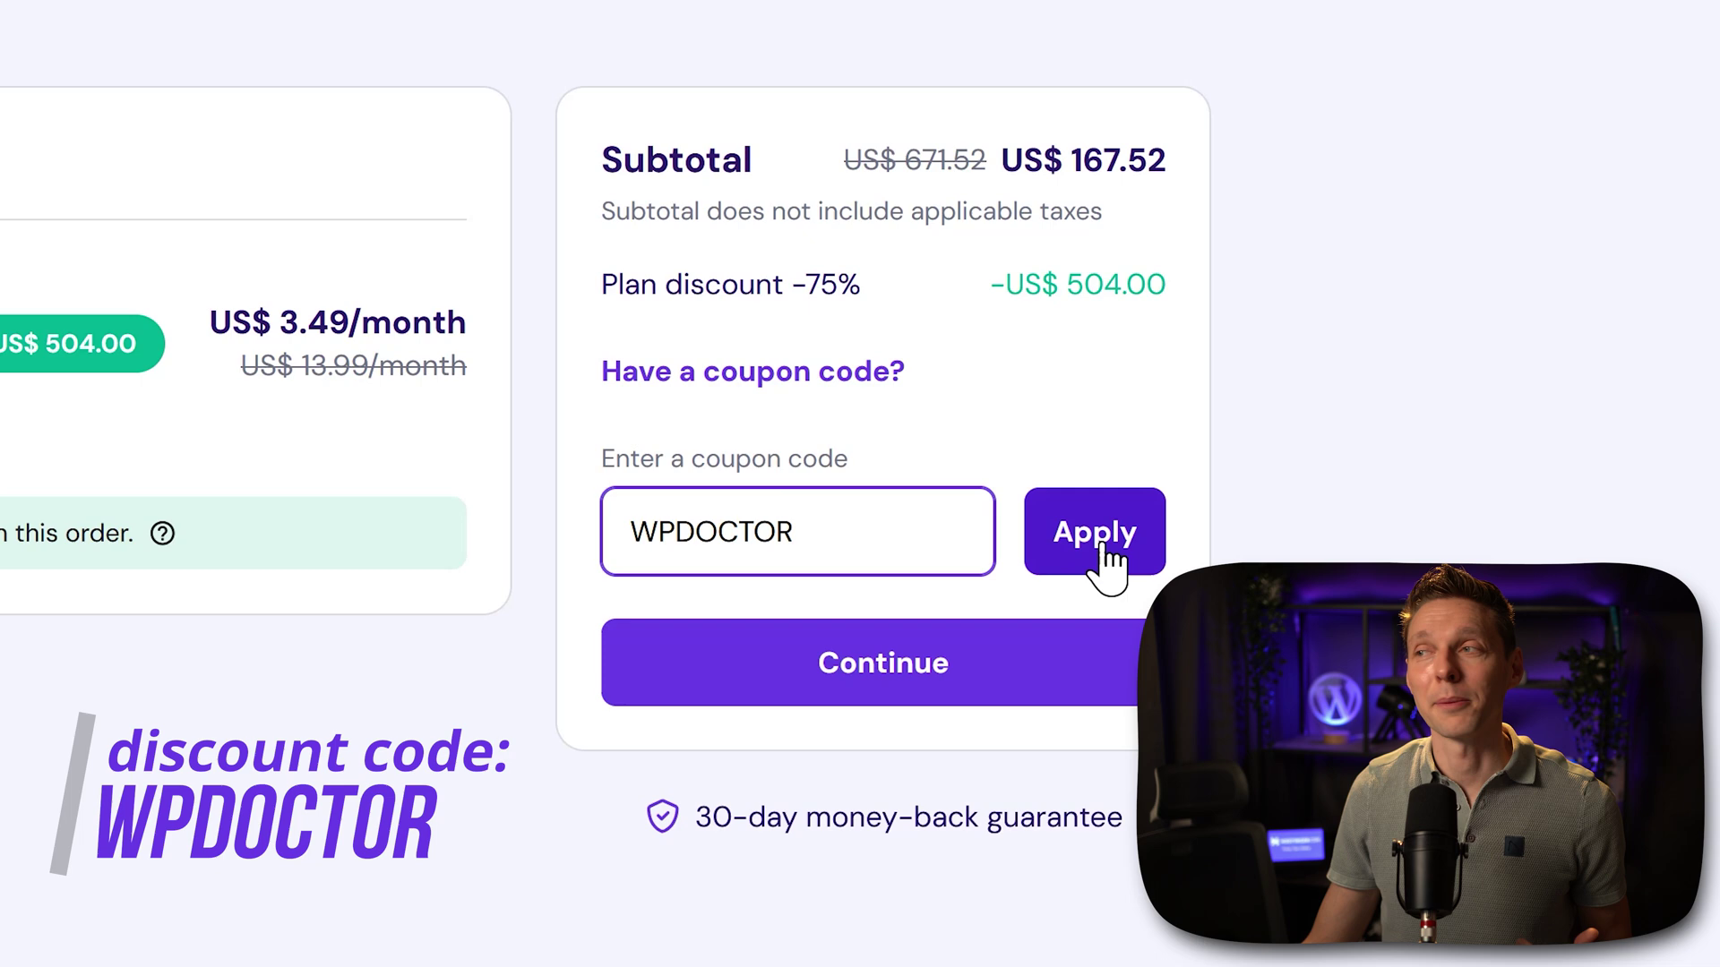
pyautogui.click(1108, 564)
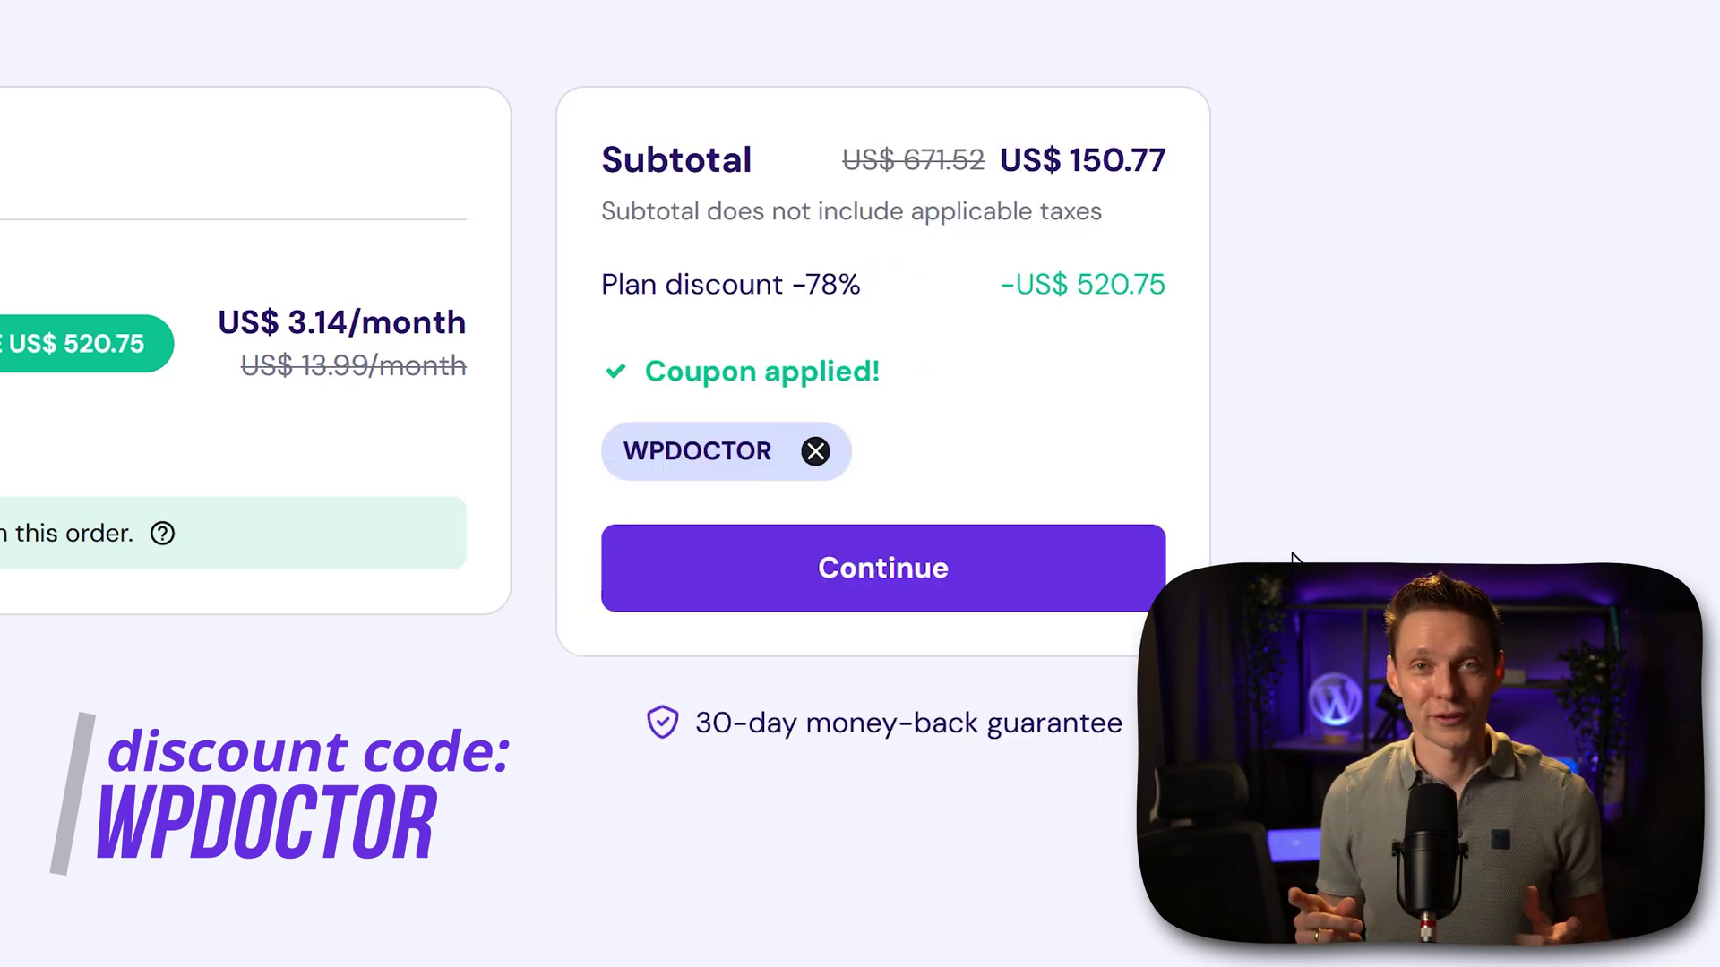
# Proceed to checkout and pay for the Business hosting plan by card
pyautogui.click(865, 593)
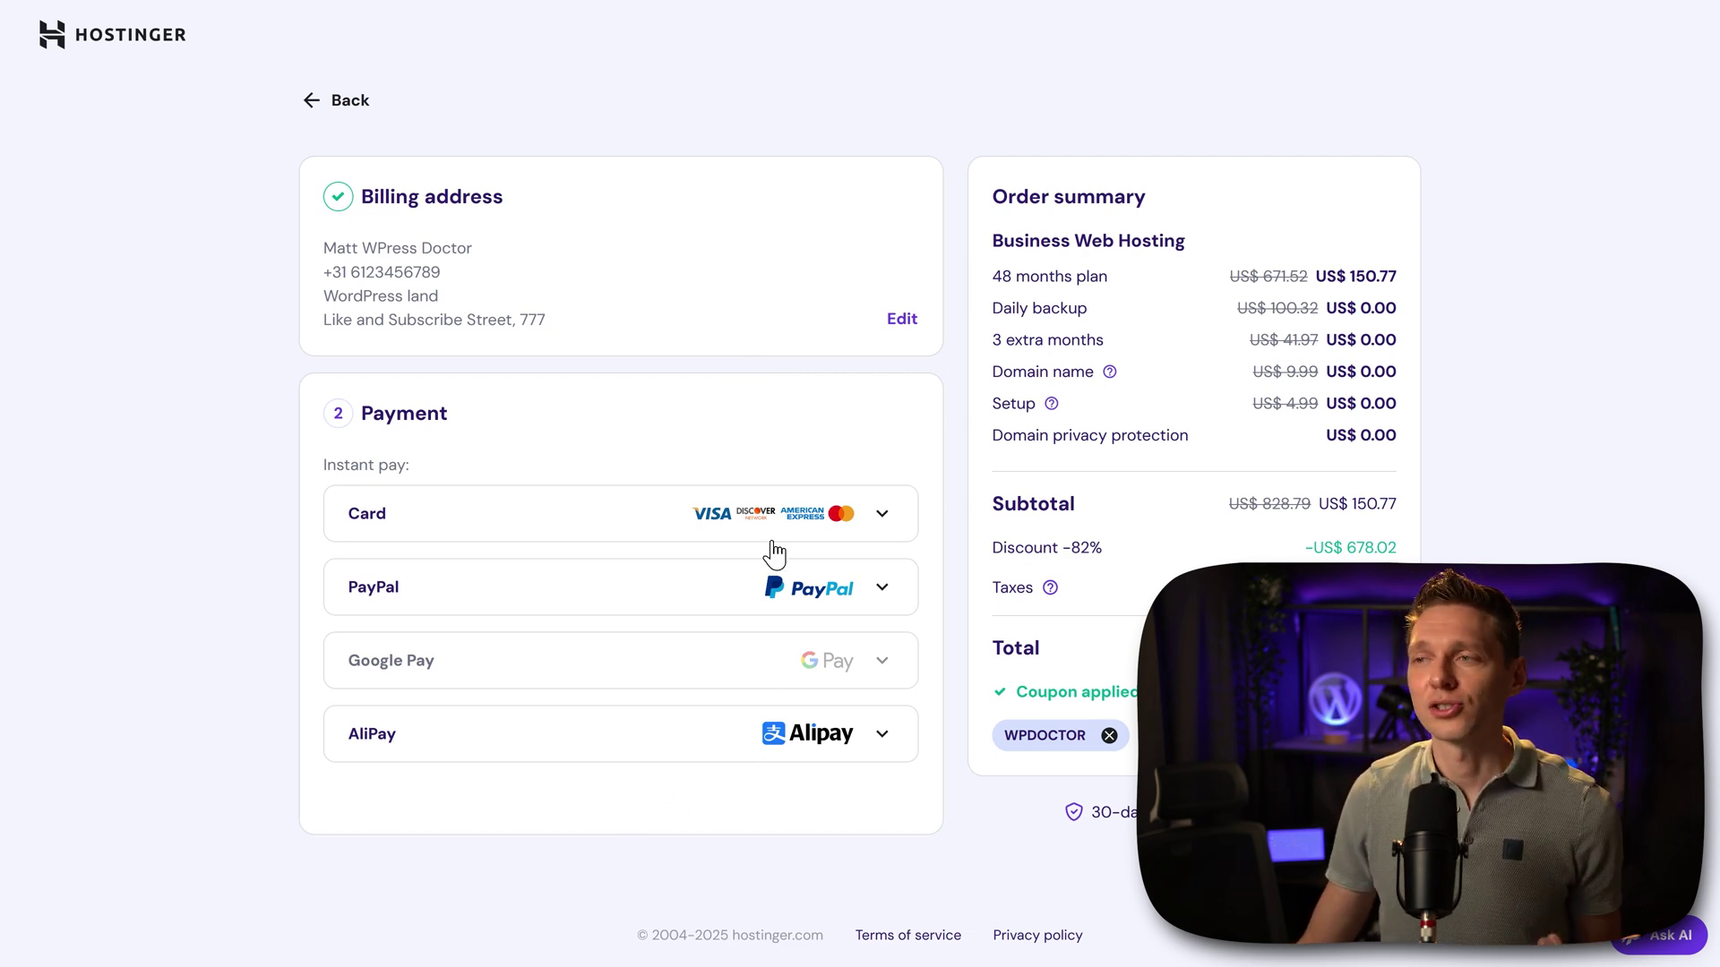
pyautogui.click(857, 531)
pyautogui.scroll(-2, 752, 660)
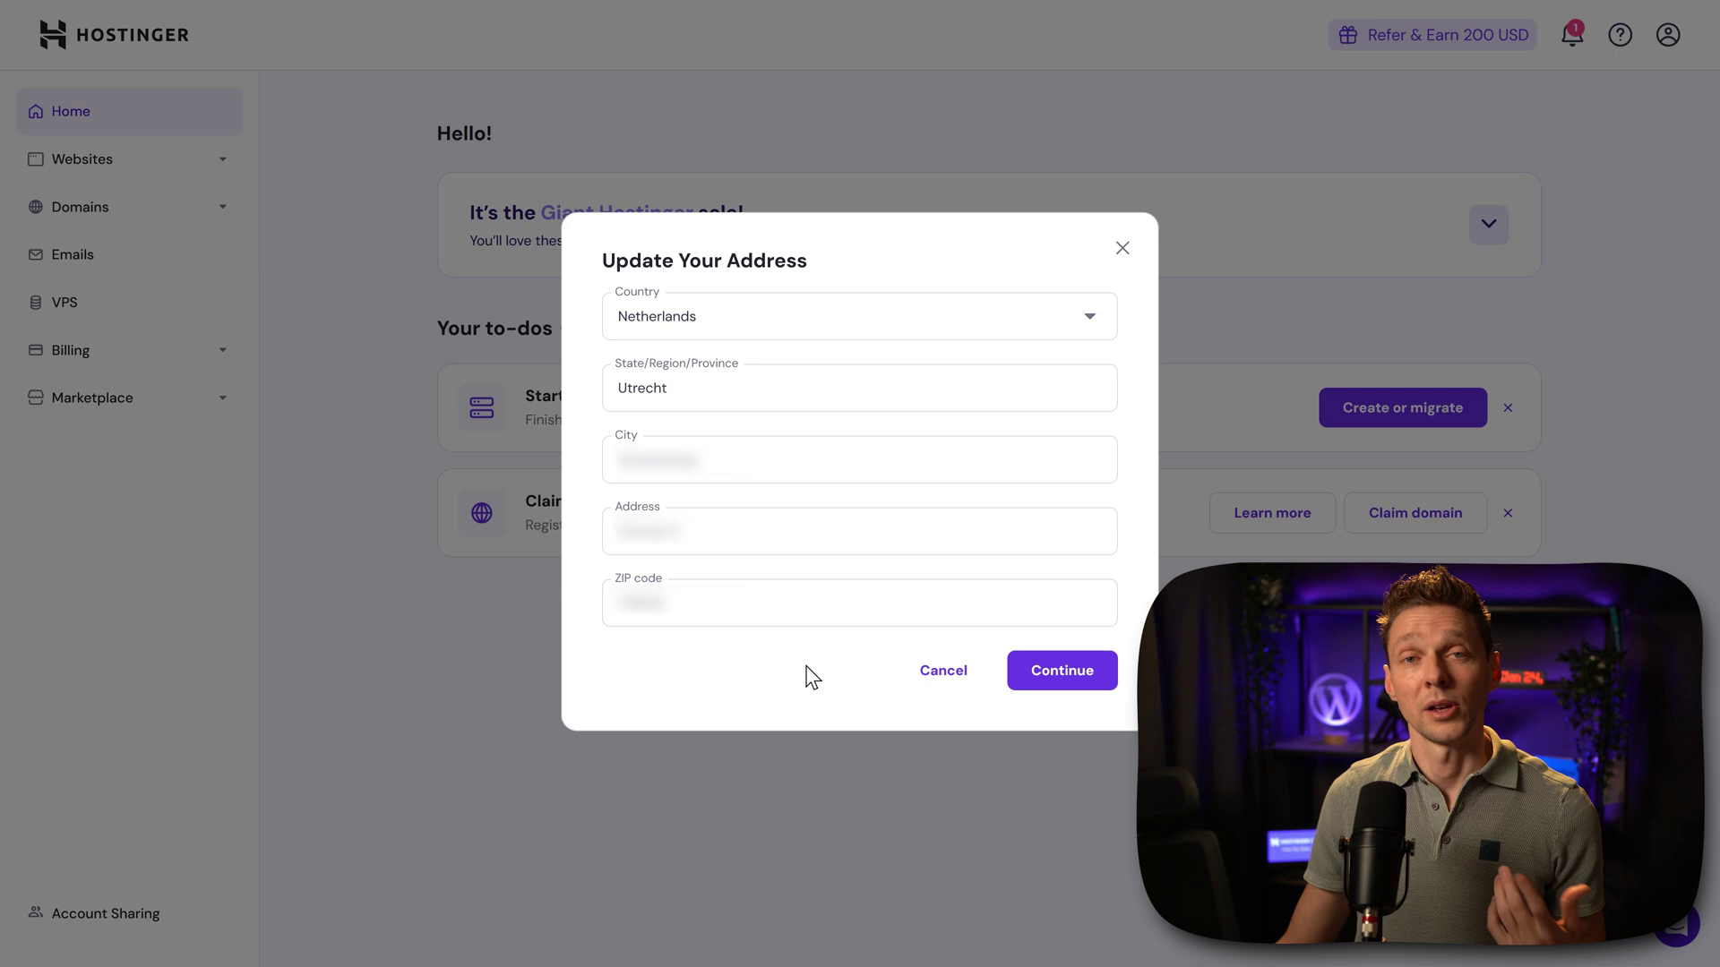
# Confirm the address, then start a new website for my own business built with WordPress
pyautogui.click(1083, 690)
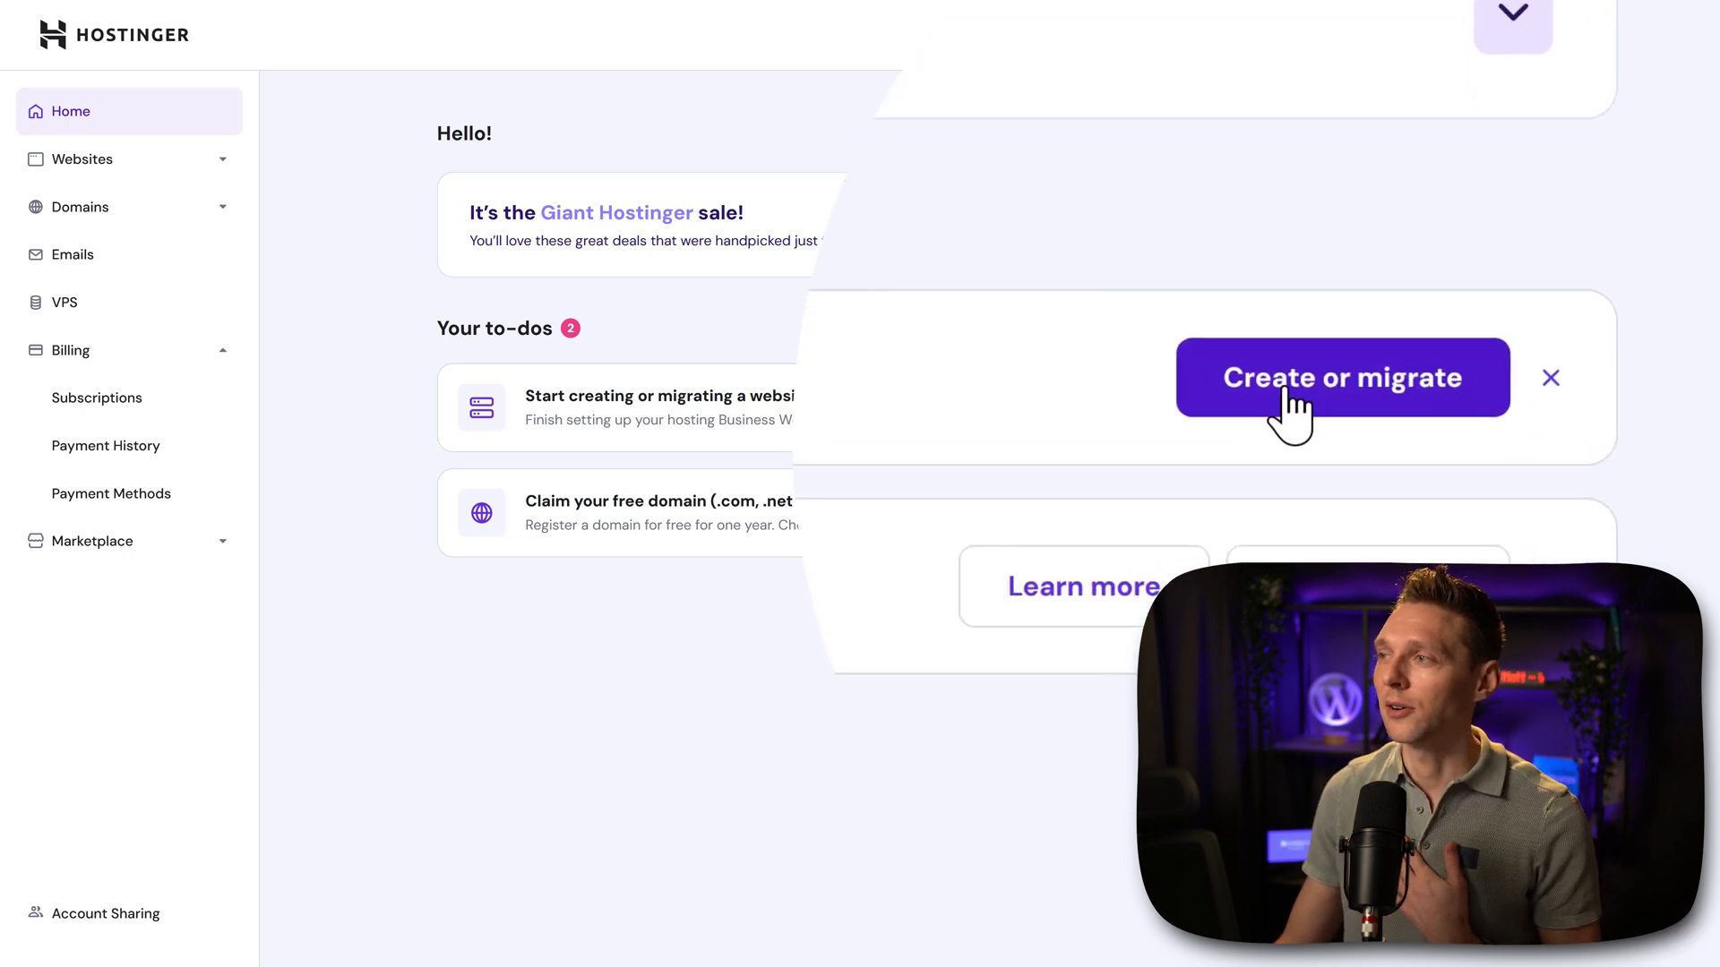
pyautogui.click(1306, 405)
pyautogui.click(403, 464)
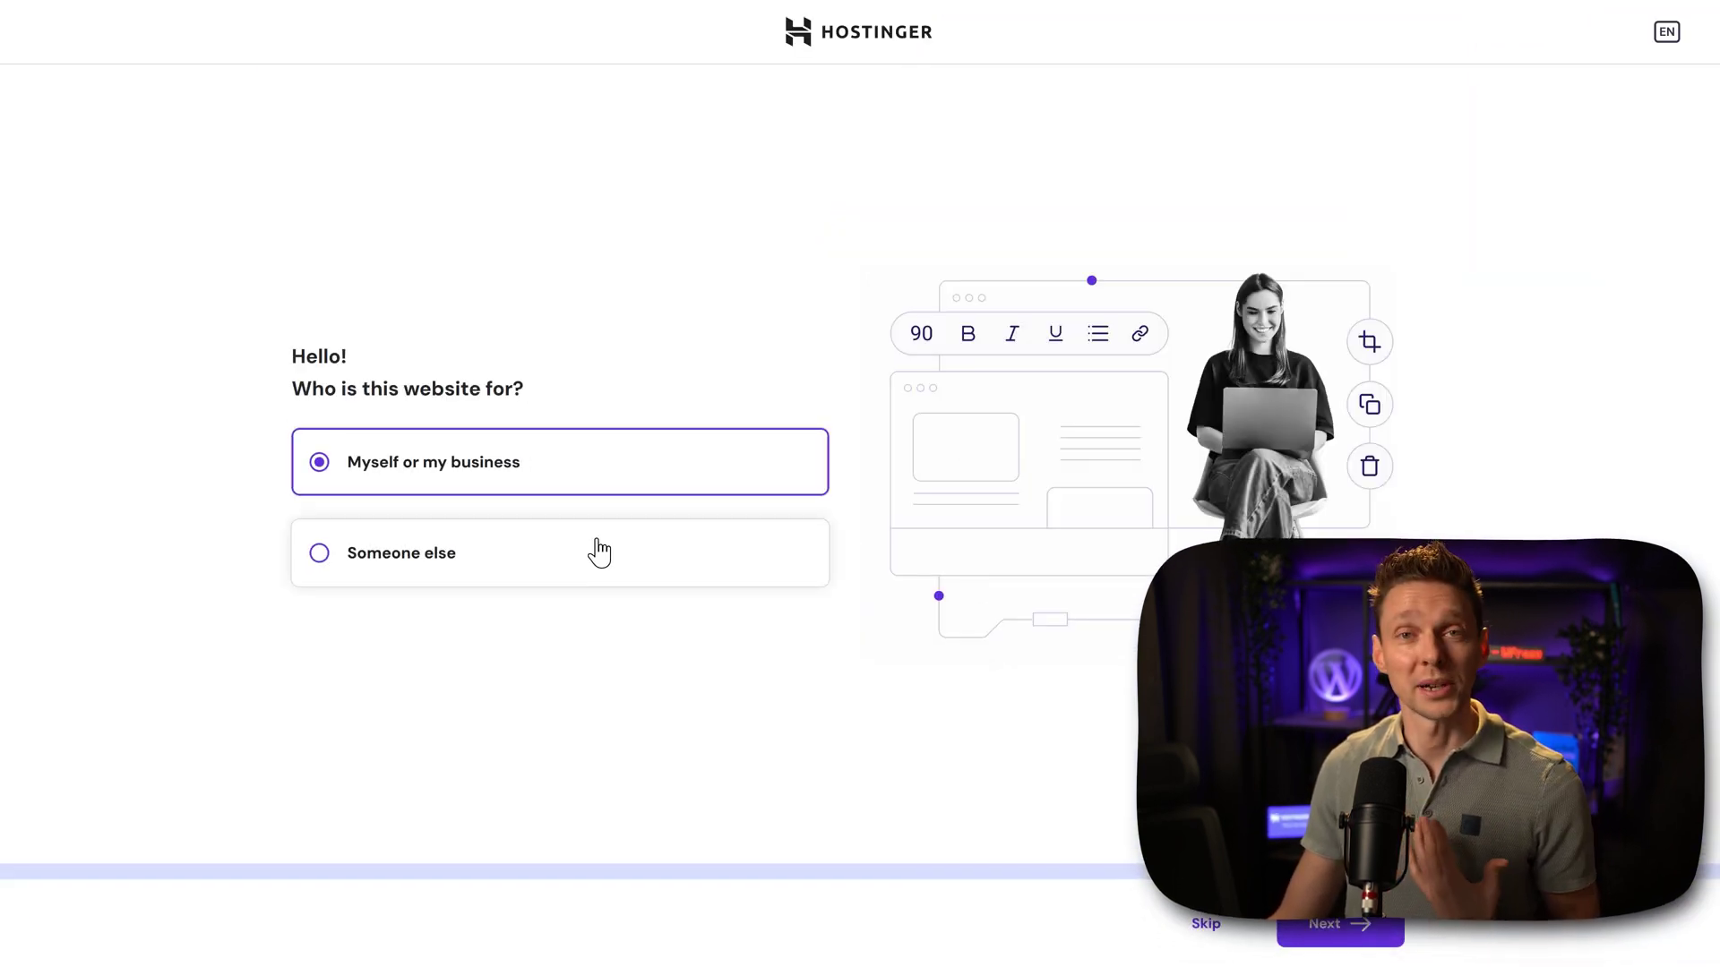
pyautogui.click(1328, 927)
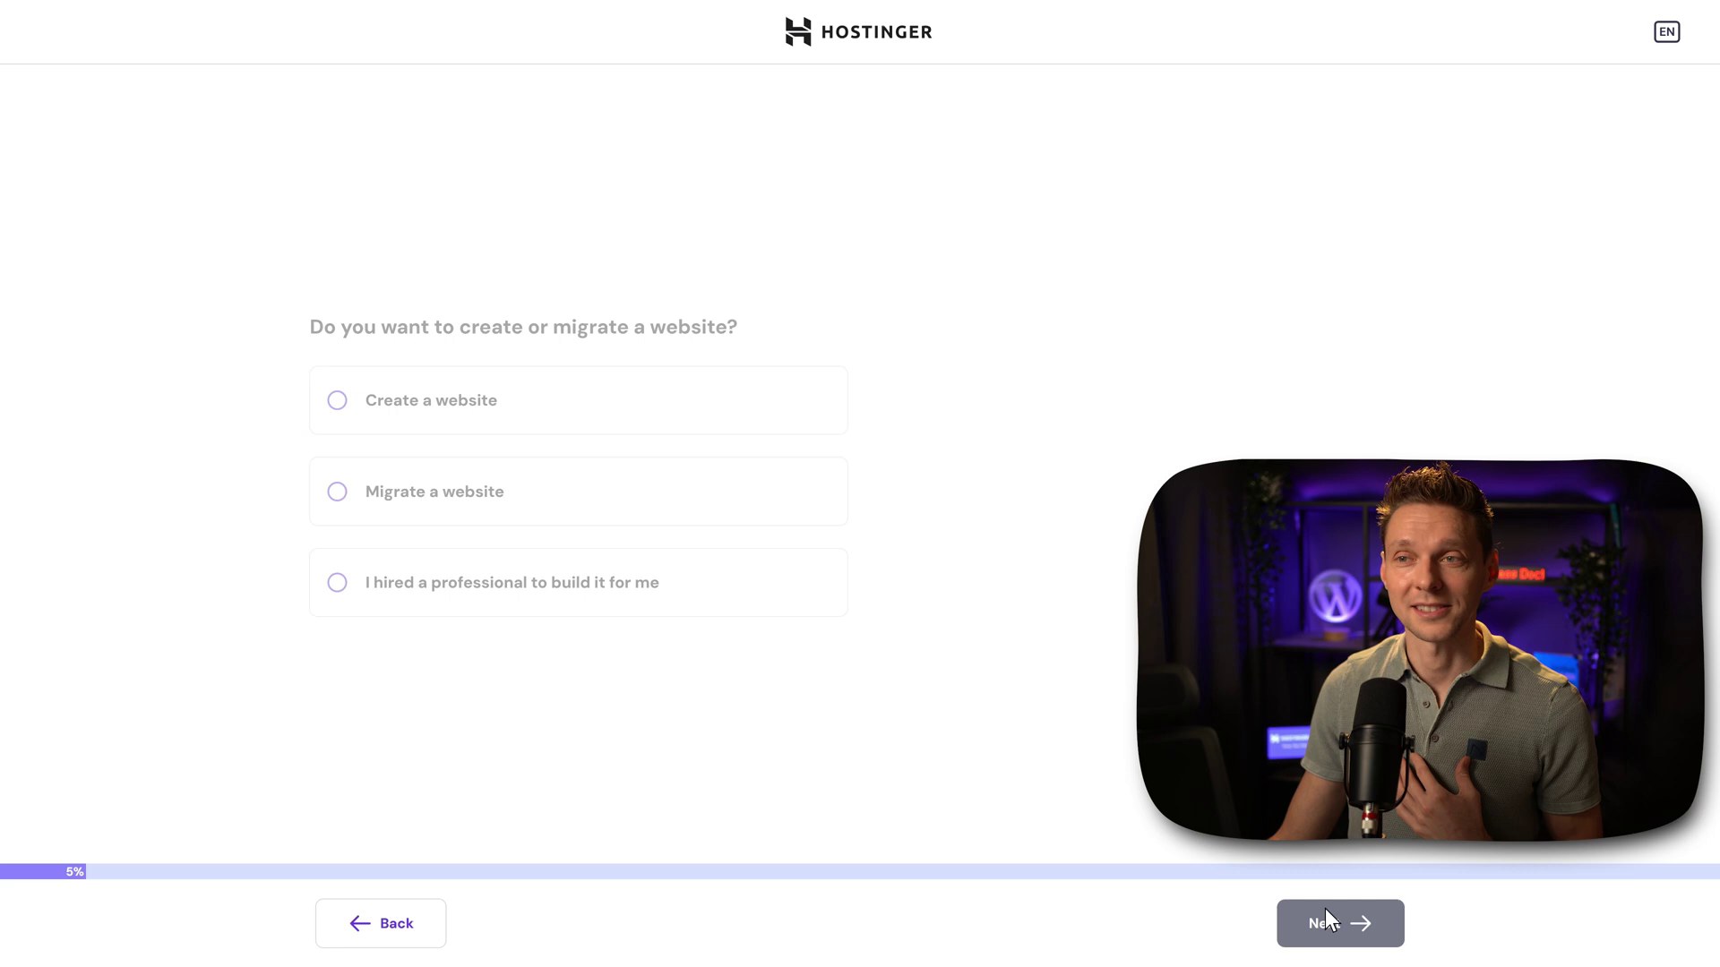
pyautogui.click(457, 420)
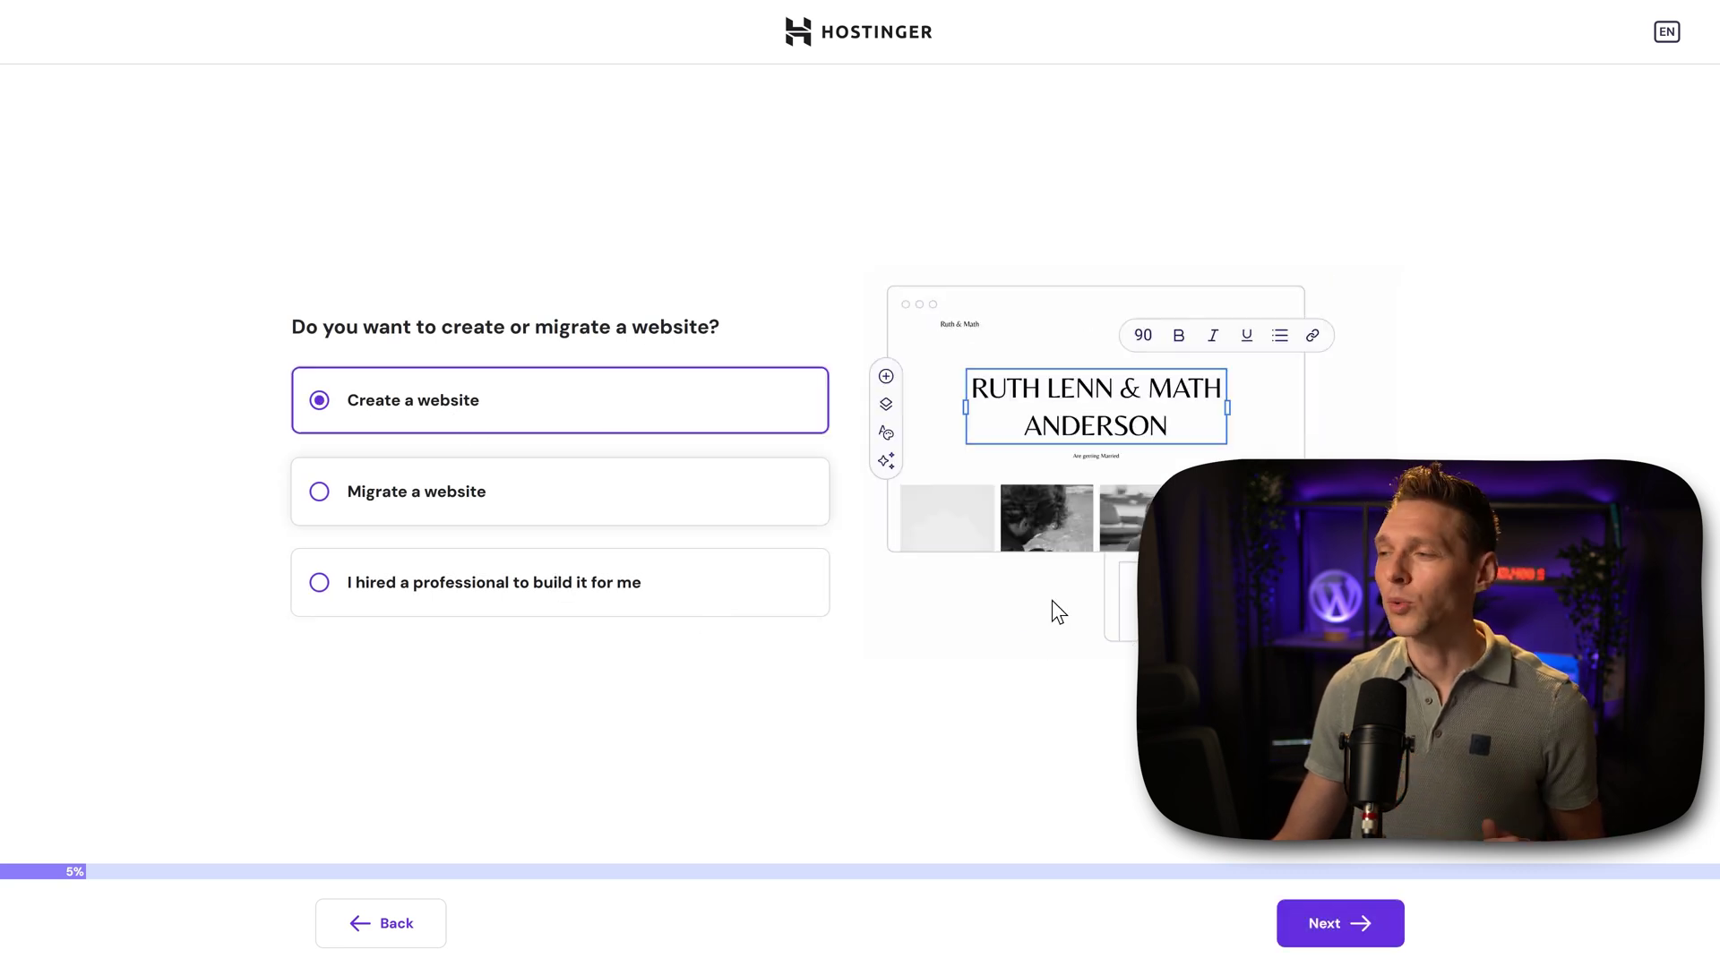
pyautogui.click(1339, 927)
pyautogui.click(467, 693)
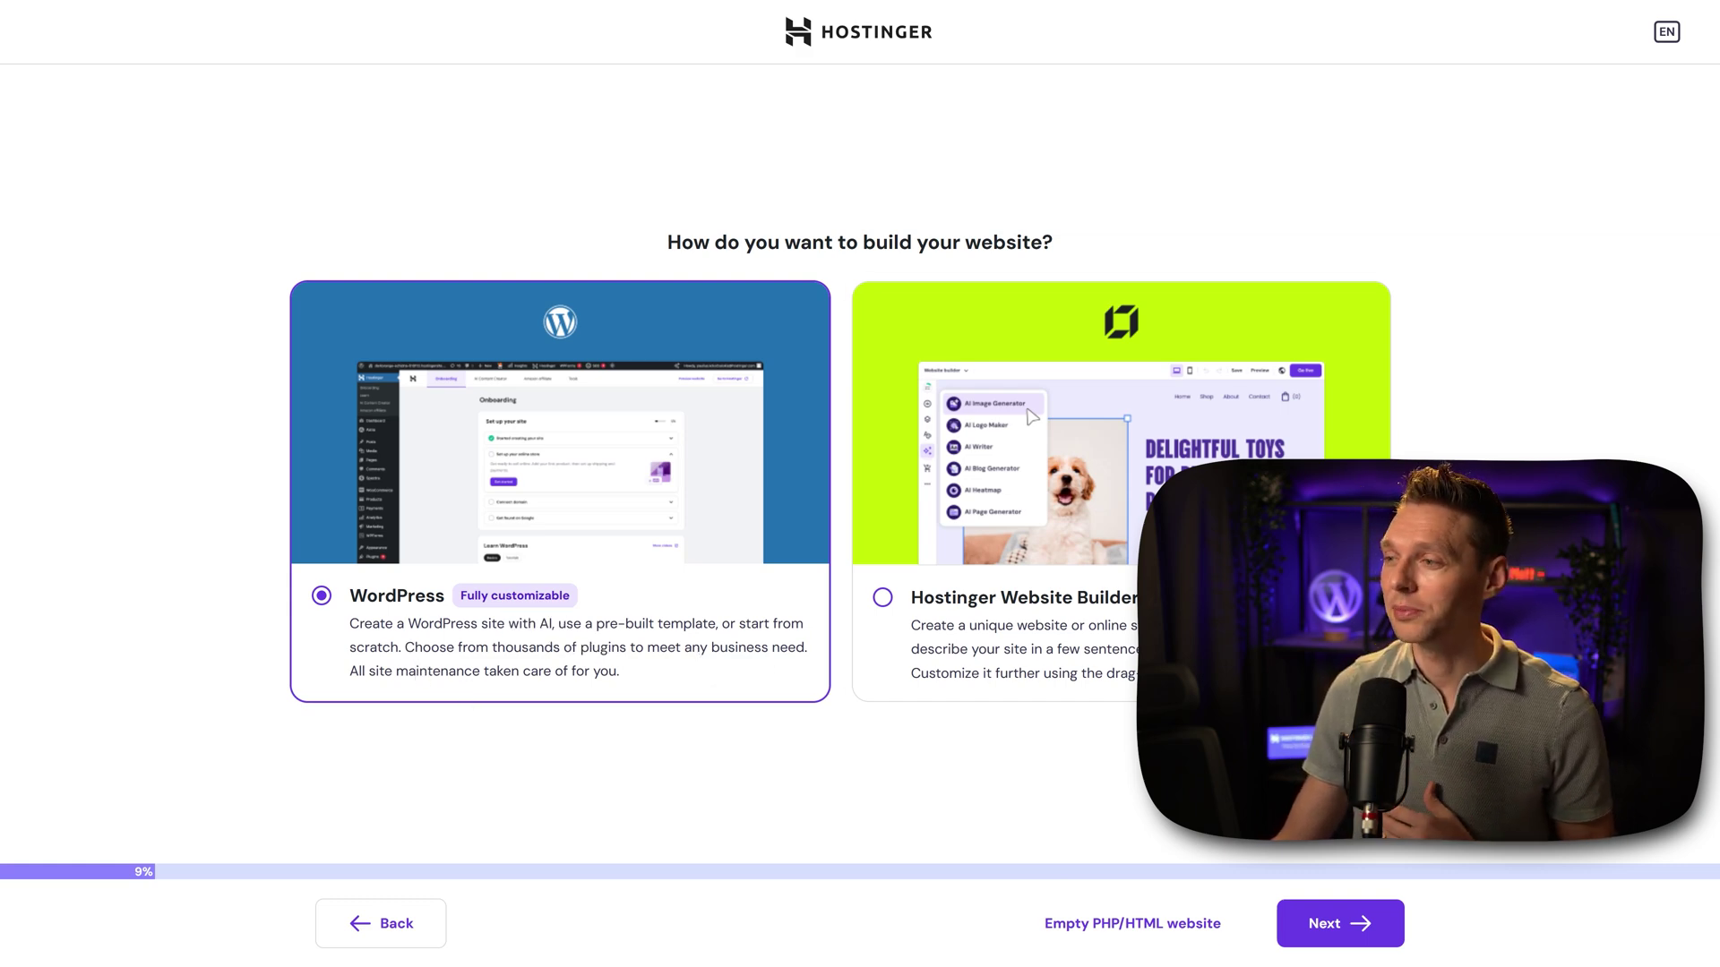
# Accept the WordPress login details and pick the 'Create a website with AI' option
pyautogui.click(1353, 933)
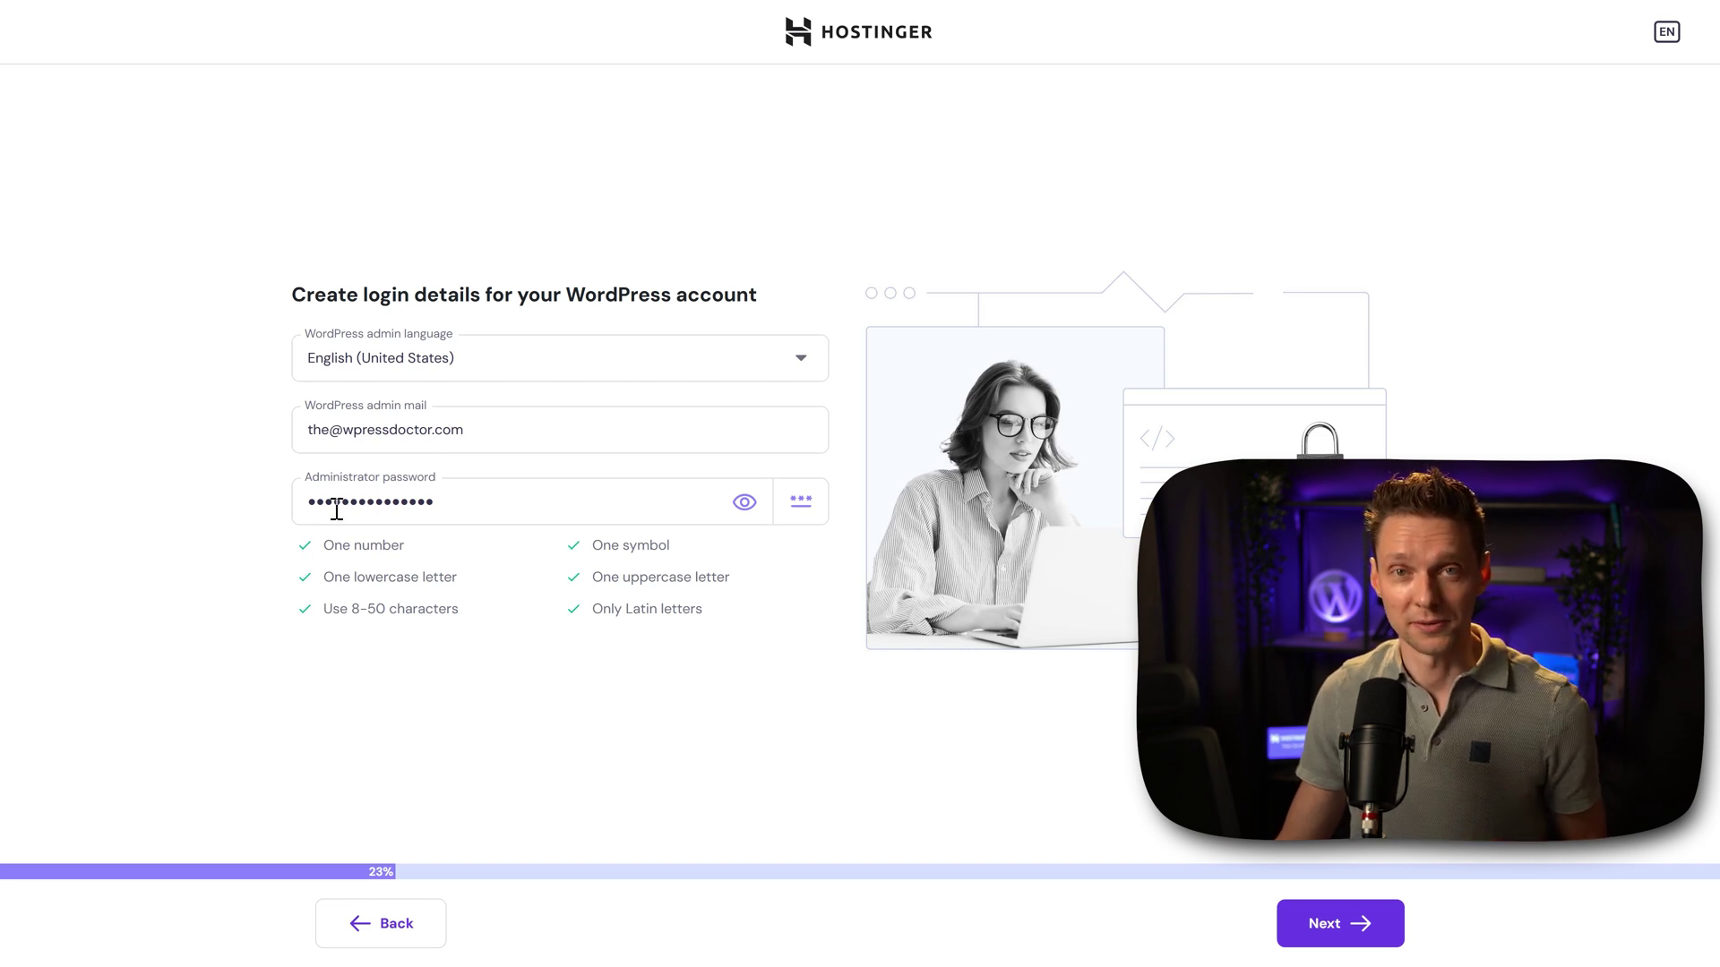
pyautogui.click(1335, 928)
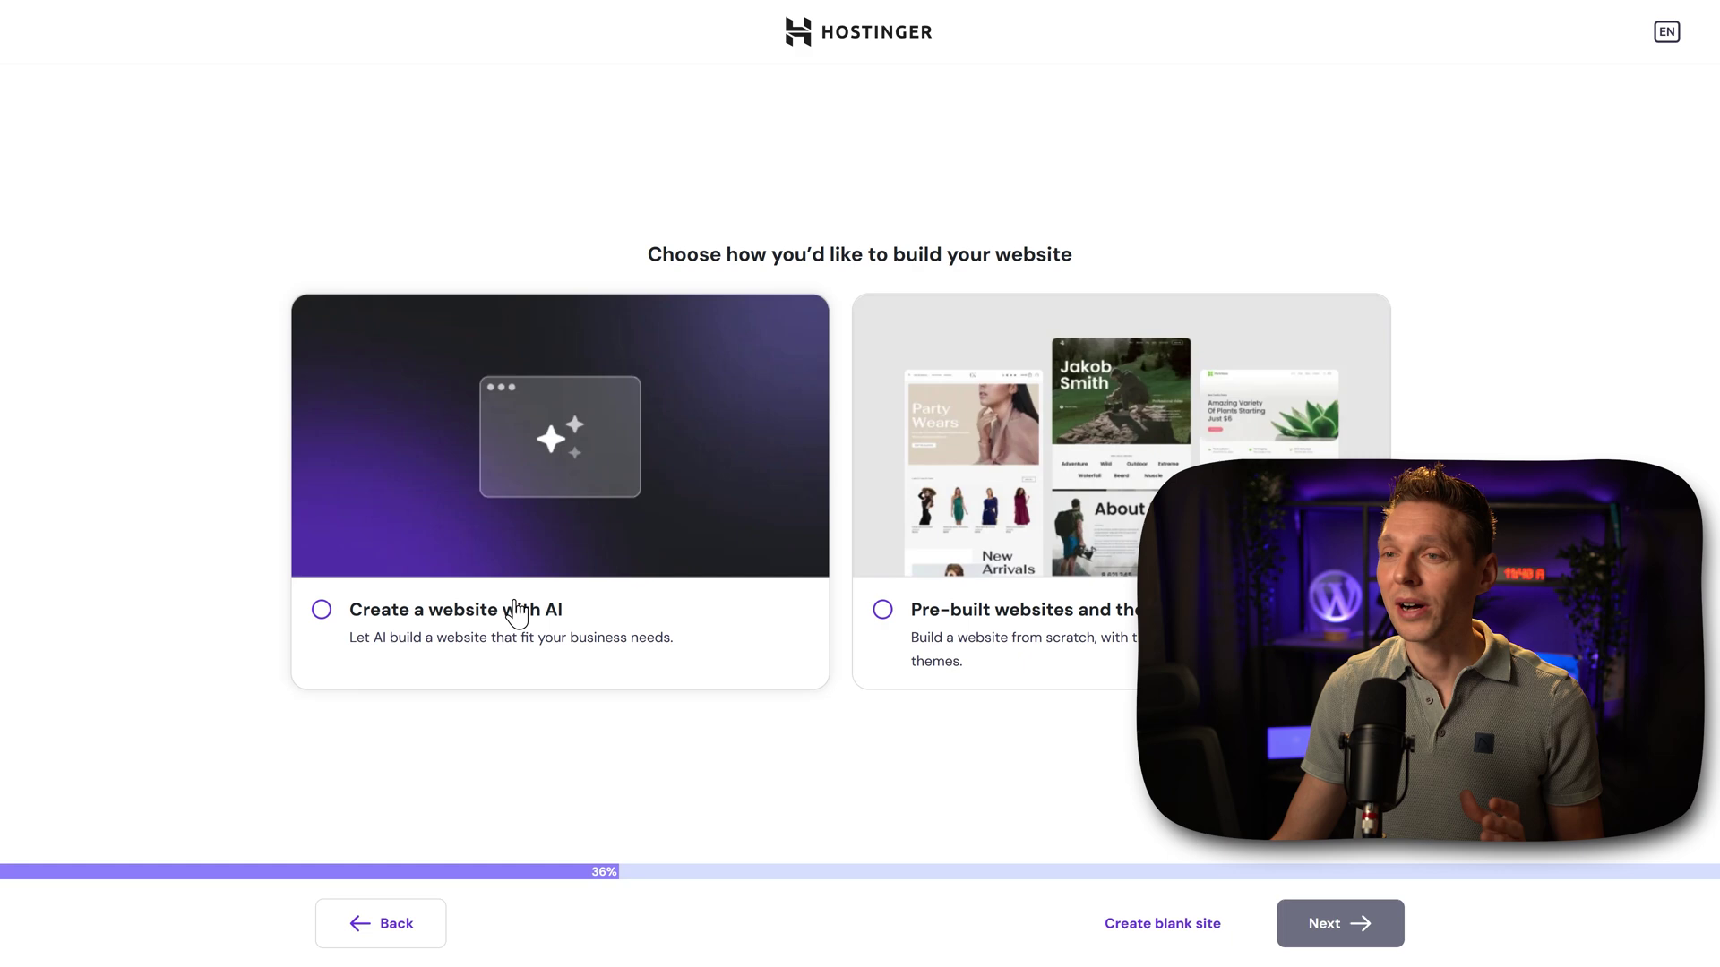
pyautogui.click(516, 615)
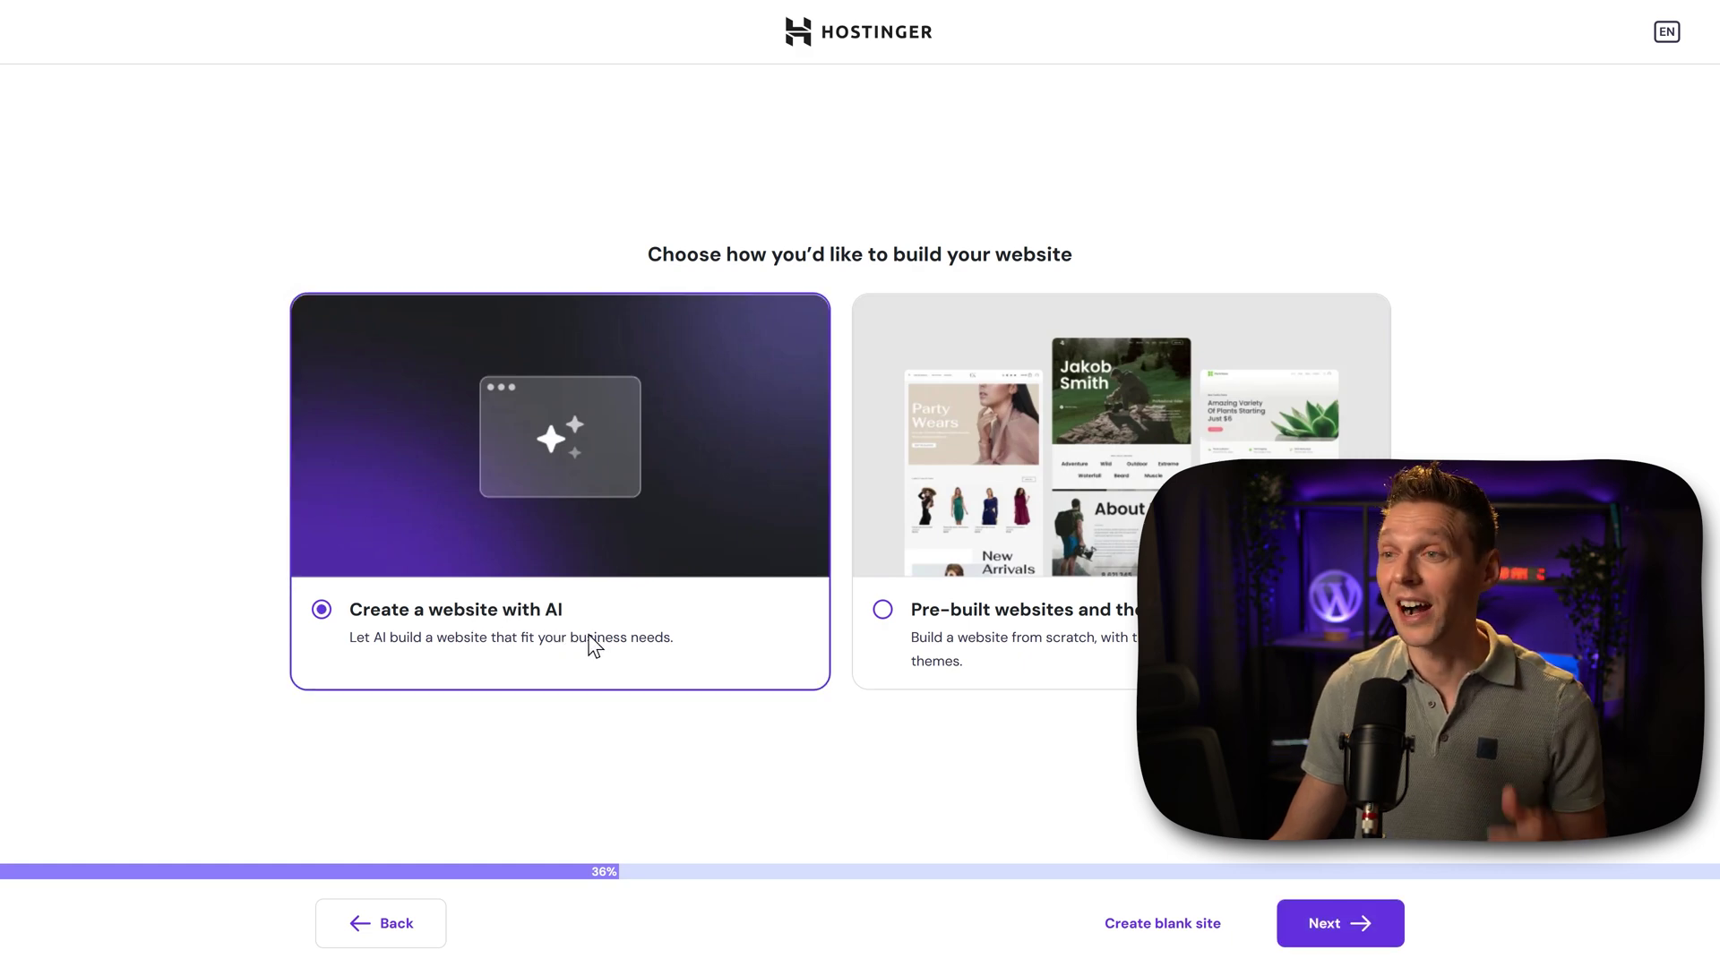
pyautogui.click(1344, 930)
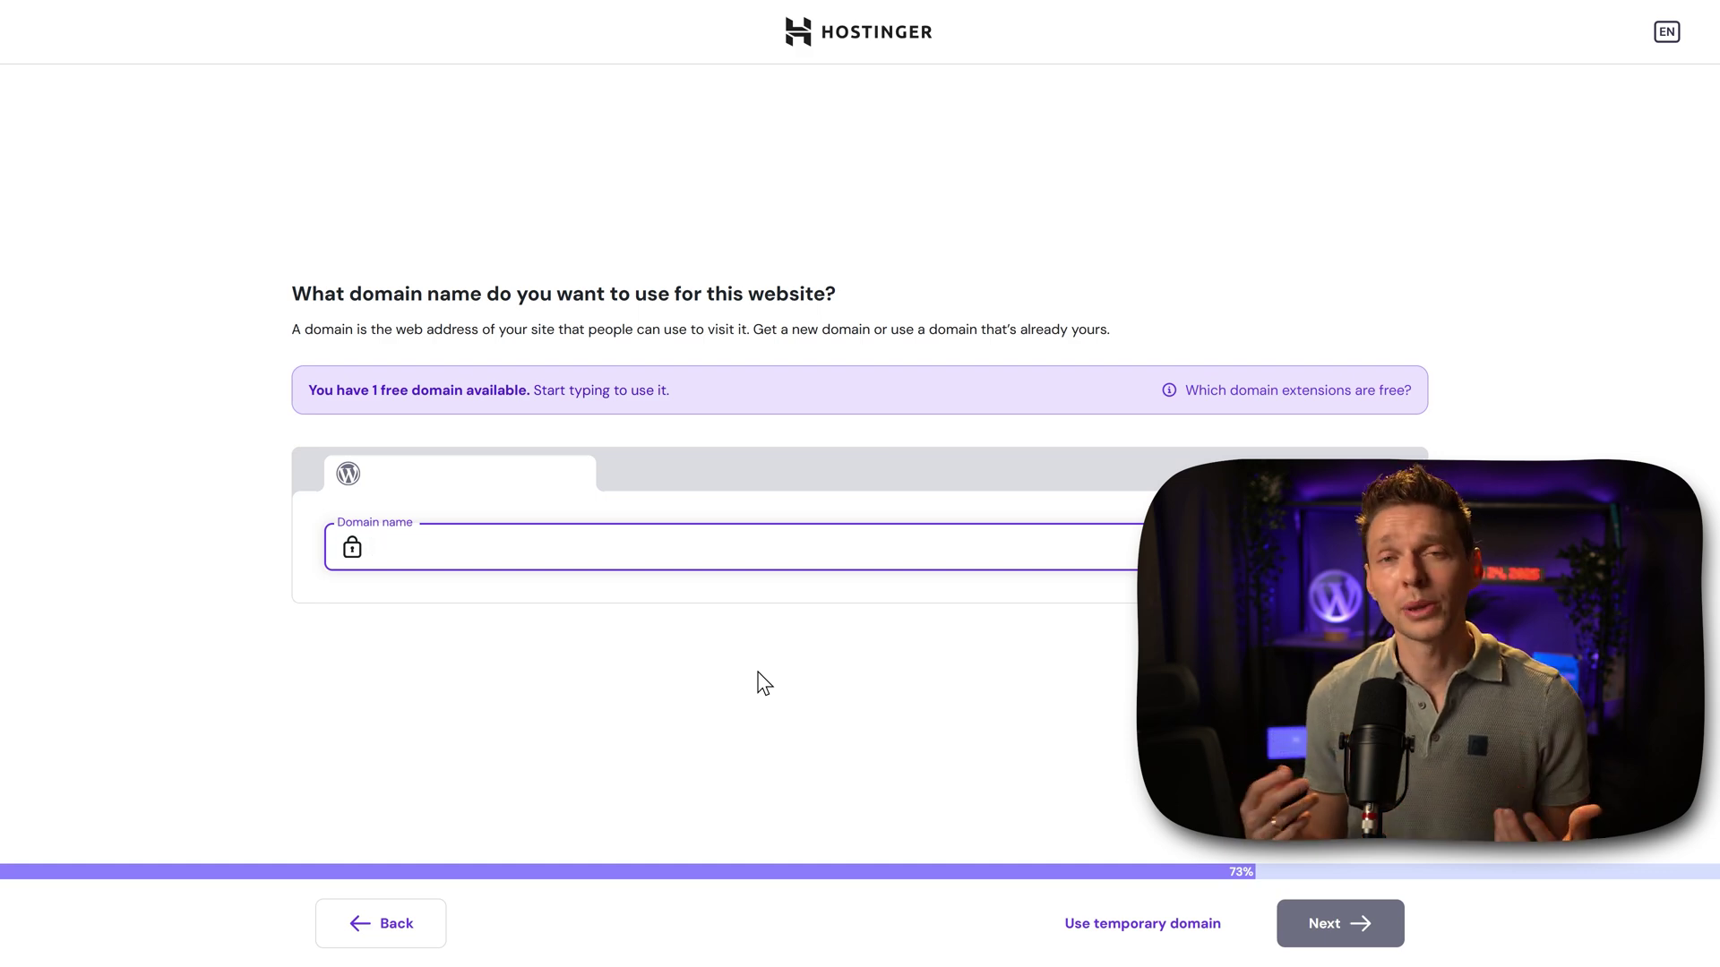
# Claim likeandsubscribe.me and submit its registration with Netherlands as the country
pyautogui.write('likeandsubscribe.me')
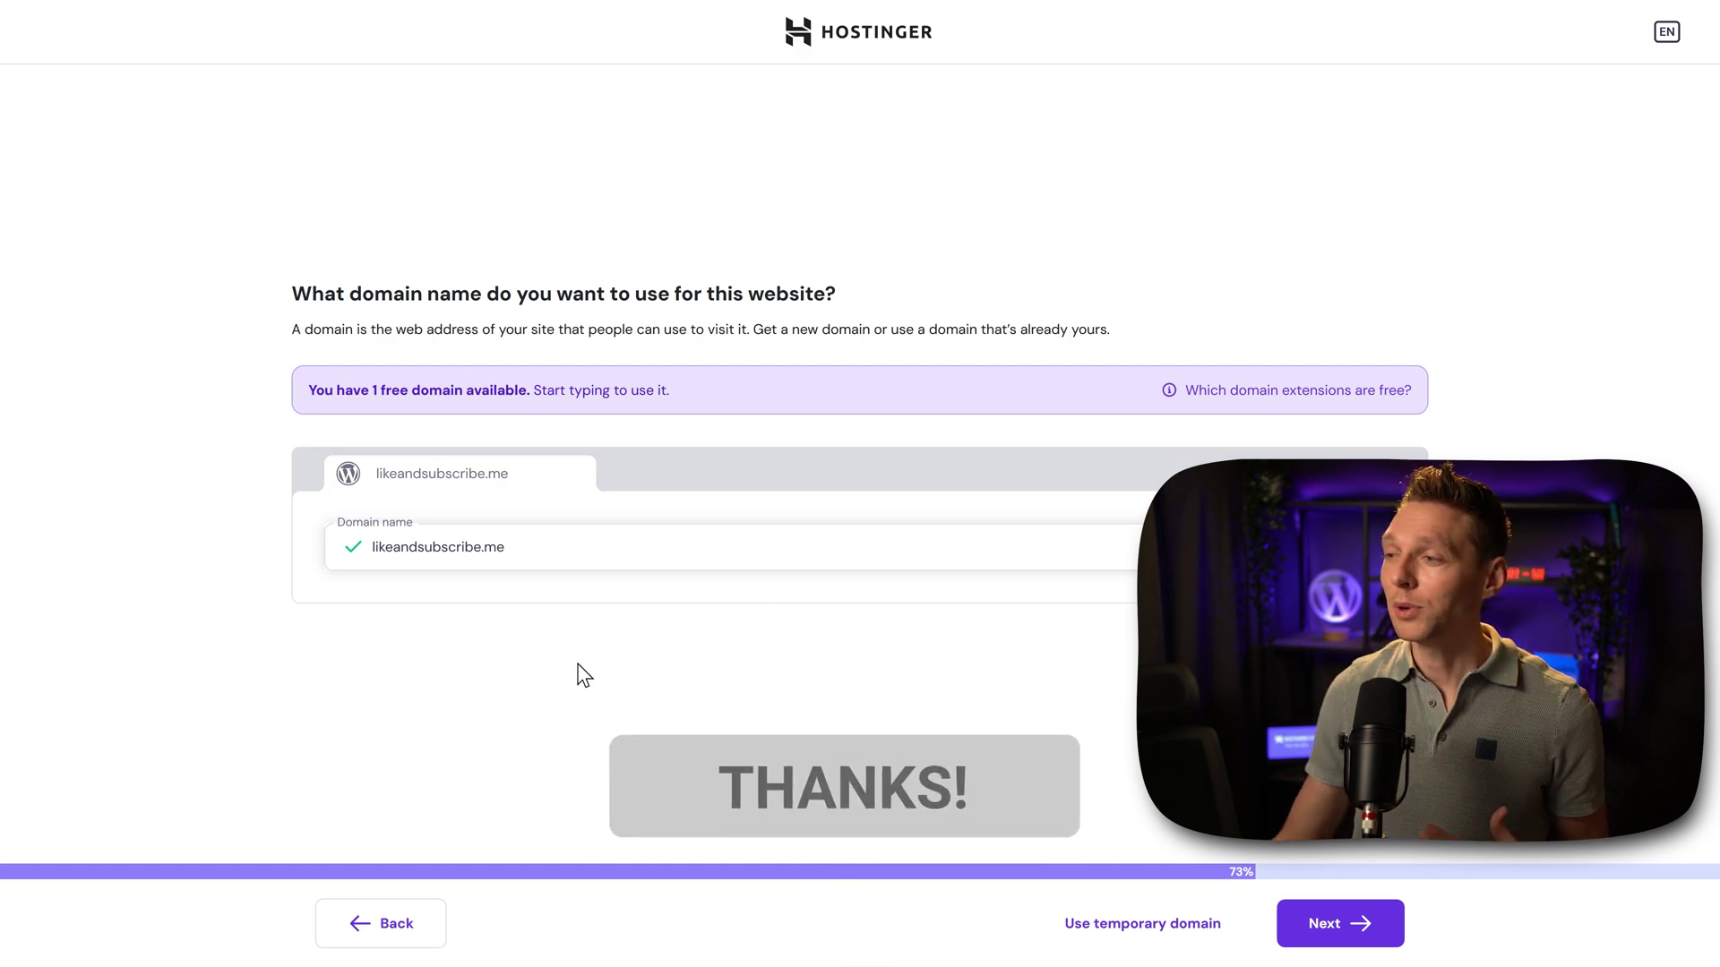
pyautogui.click(1331, 918)
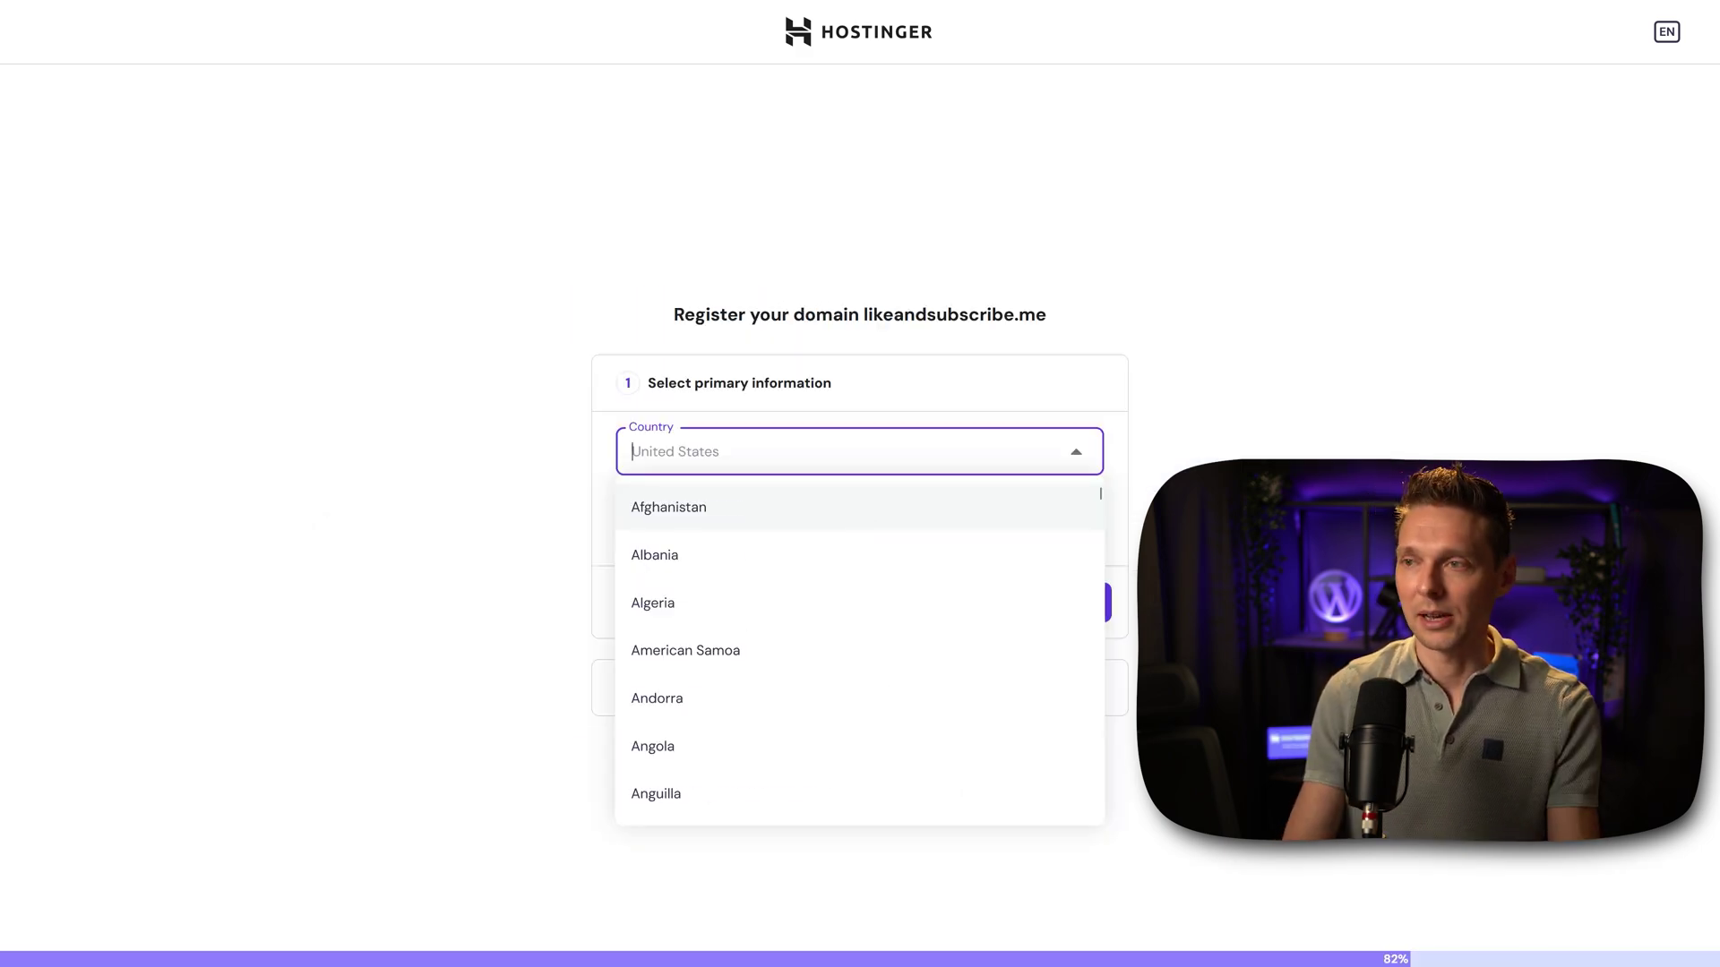
pyautogui.write('nether')
pyautogui.click(900, 516)
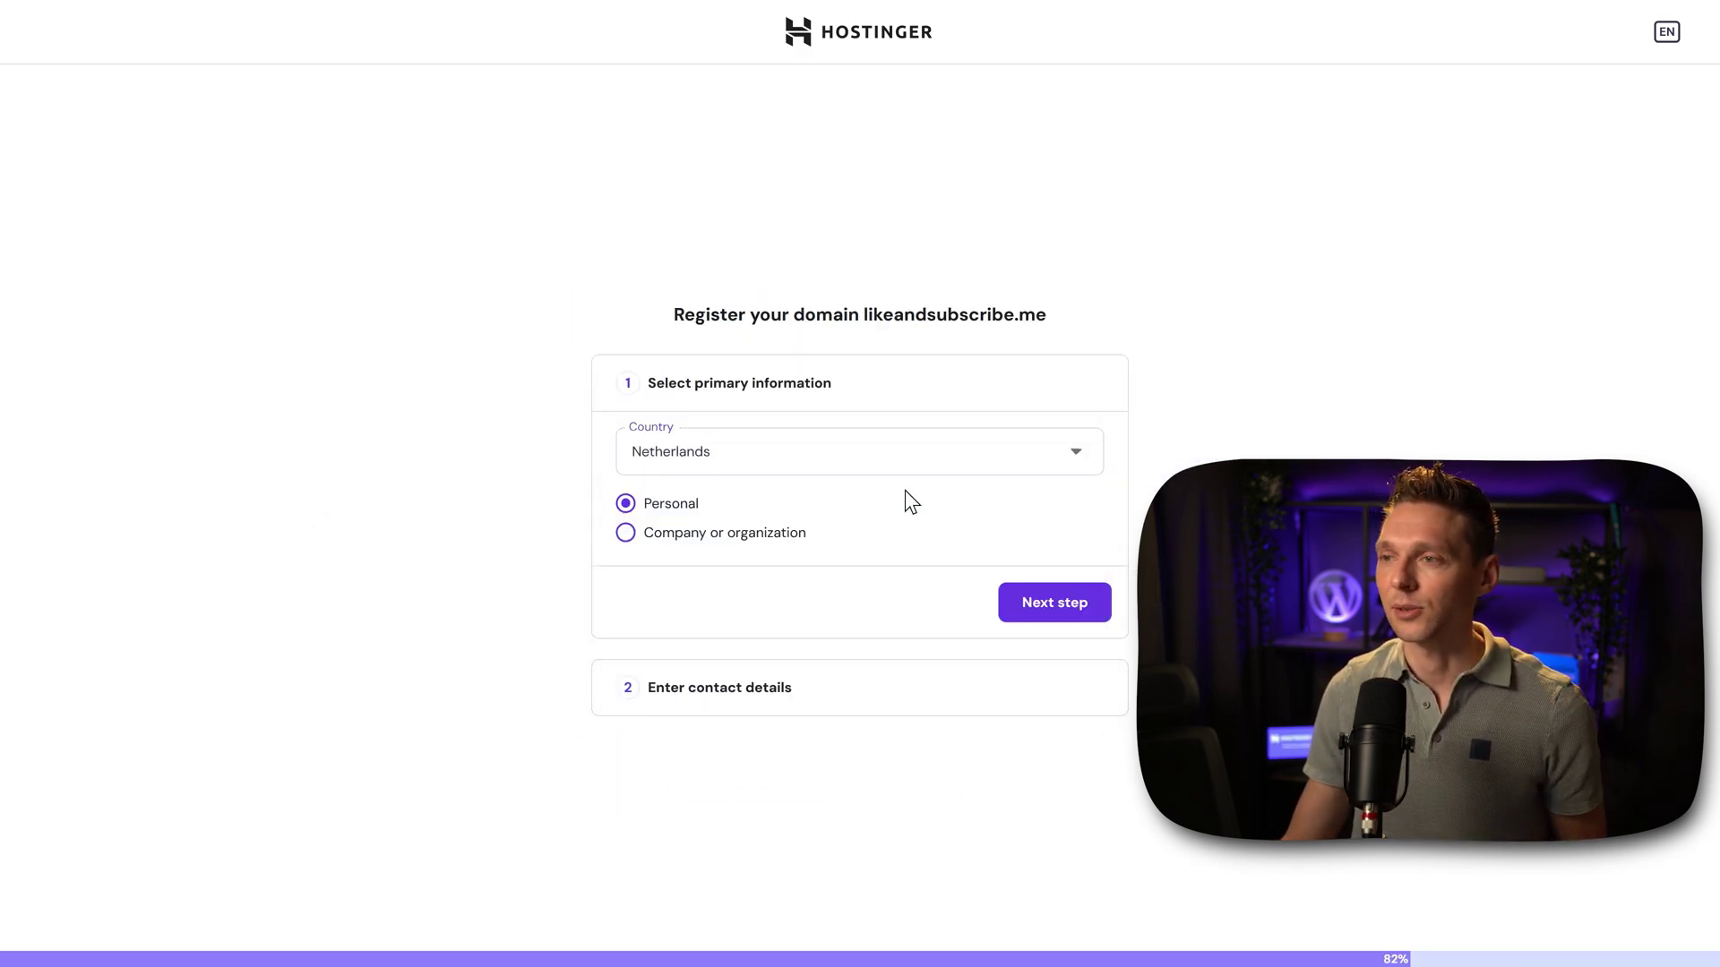
pyautogui.click(1048, 606)
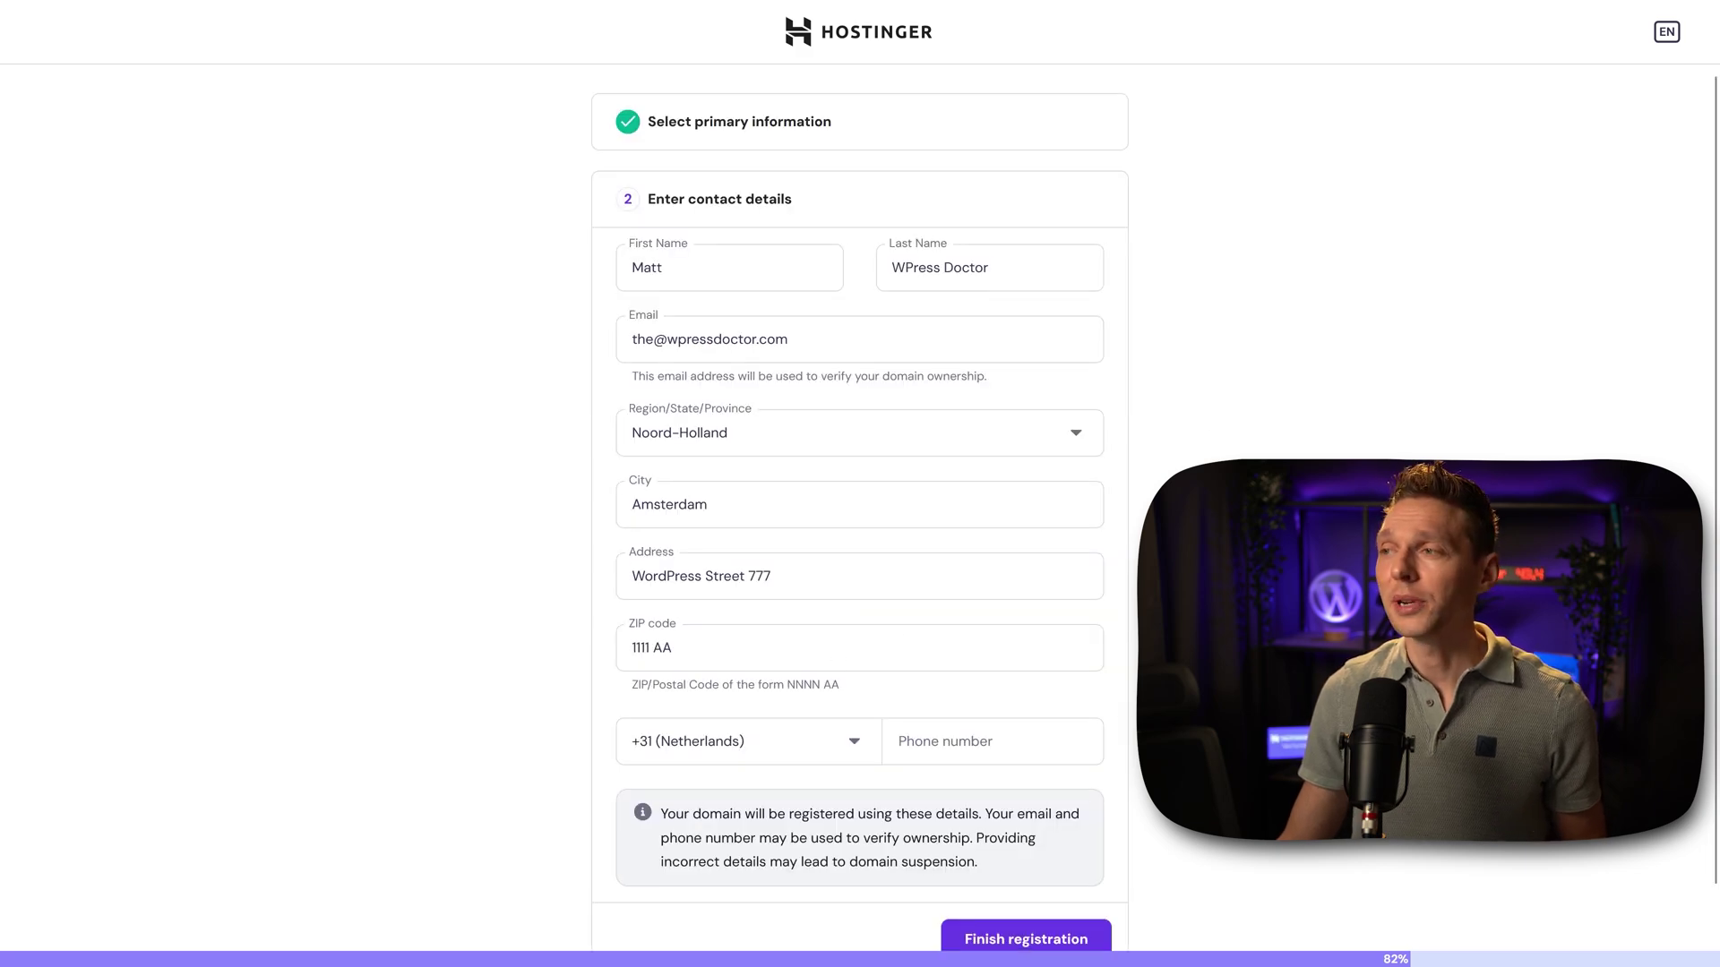
pyautogui.scroll(-1, 860, 538)
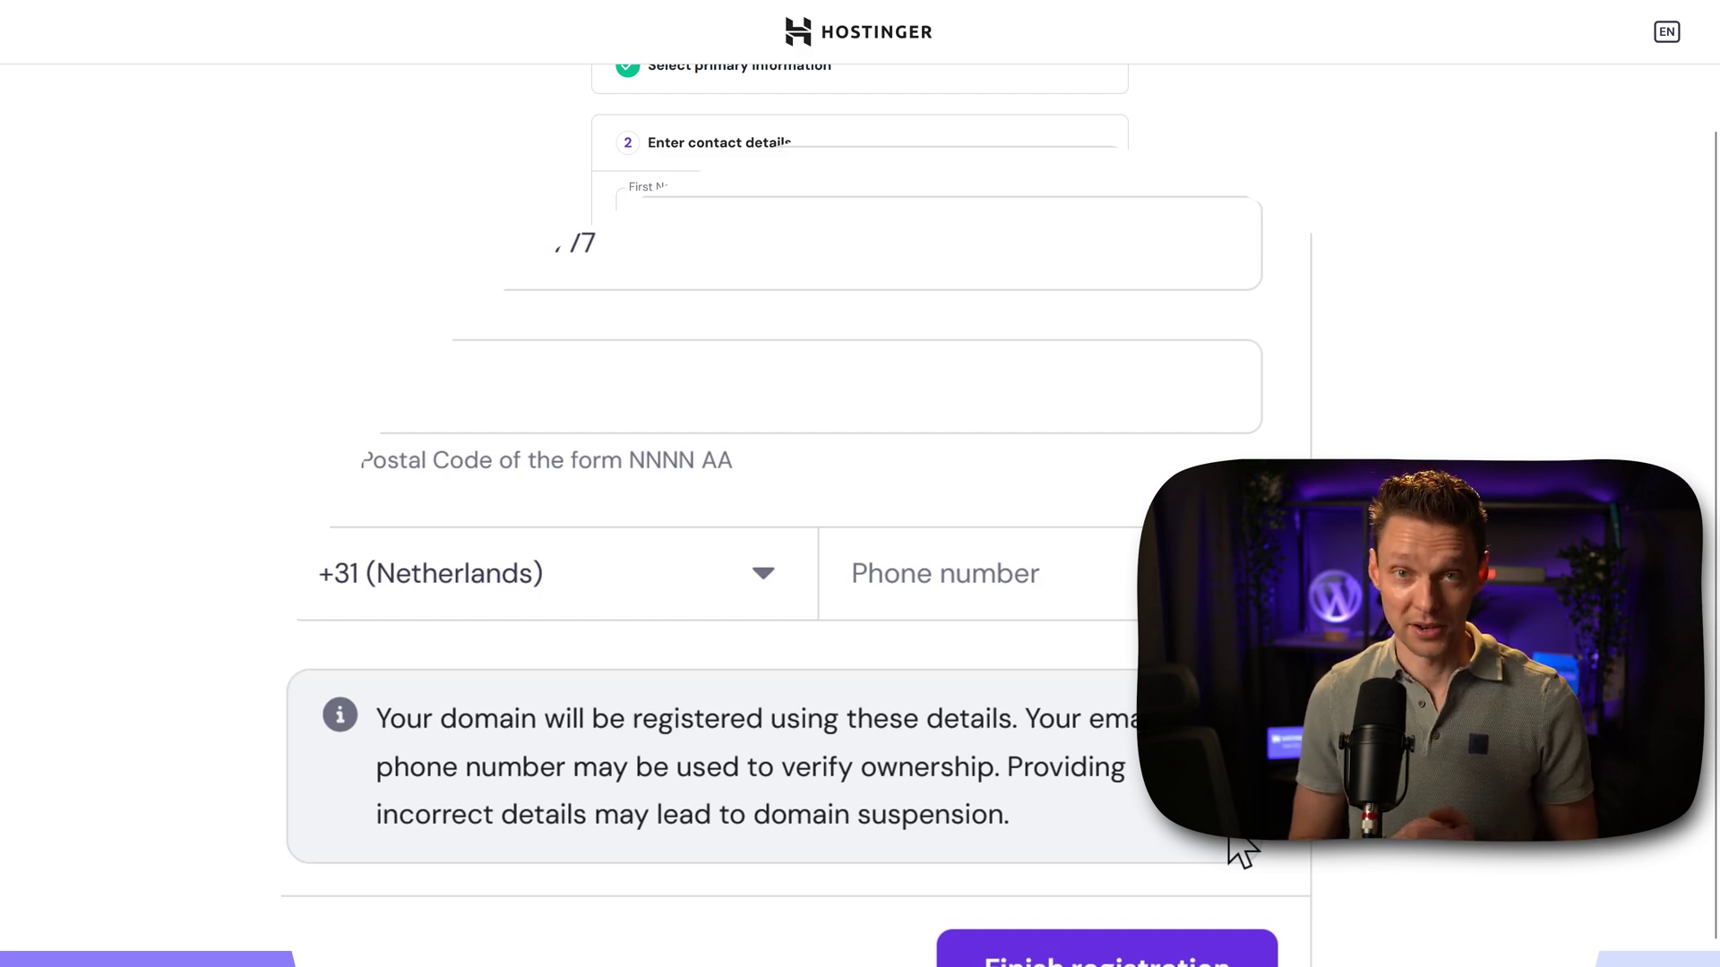
pyautogui.click(1111, 957)
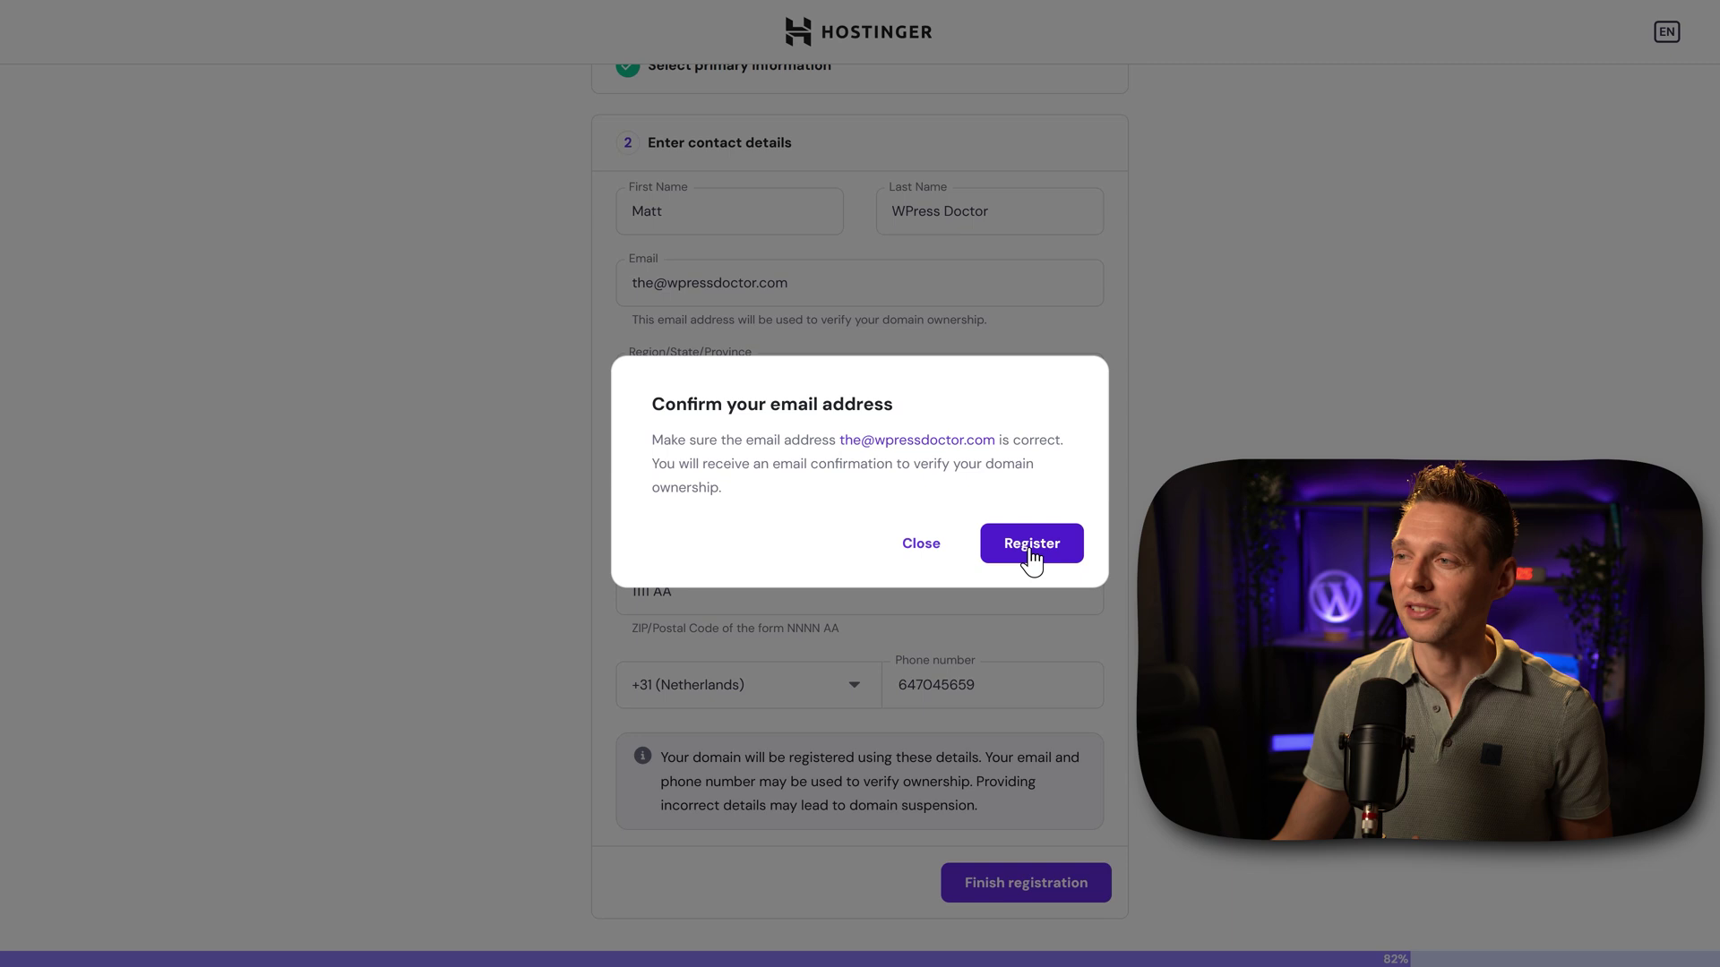
# Register the domain, choose the United Kingdom data center, and start the WordPress install
pyautogui.click(1015, 549)
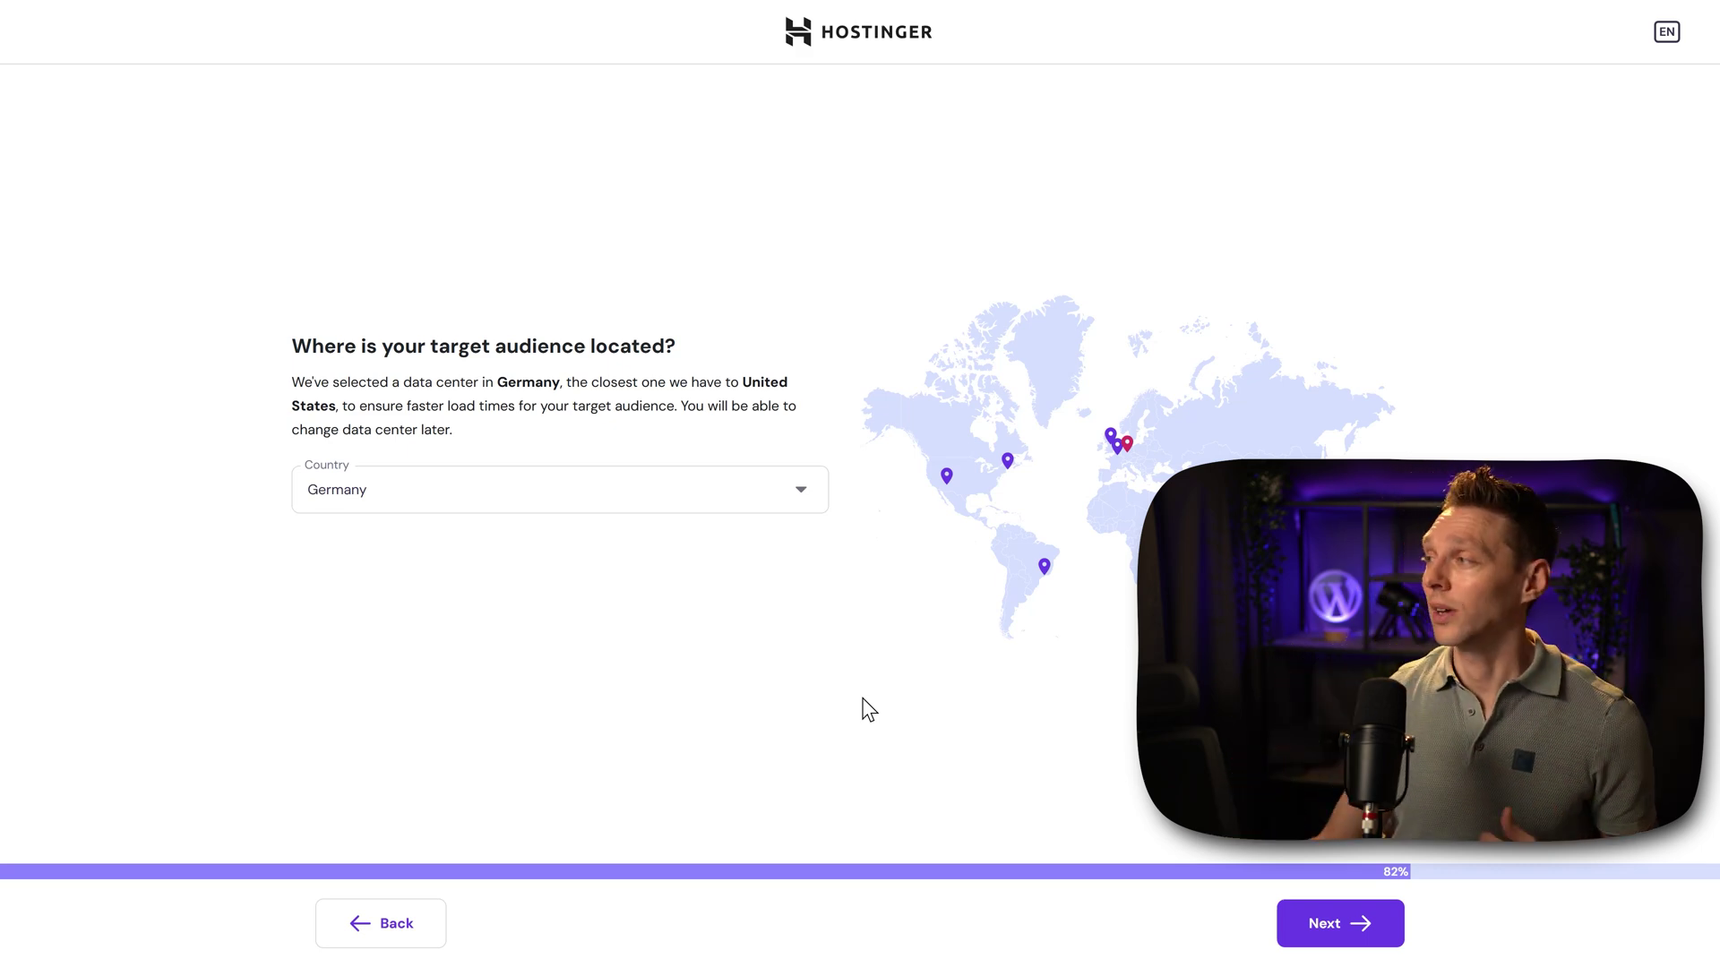
pyautogui.click(1111, 439)
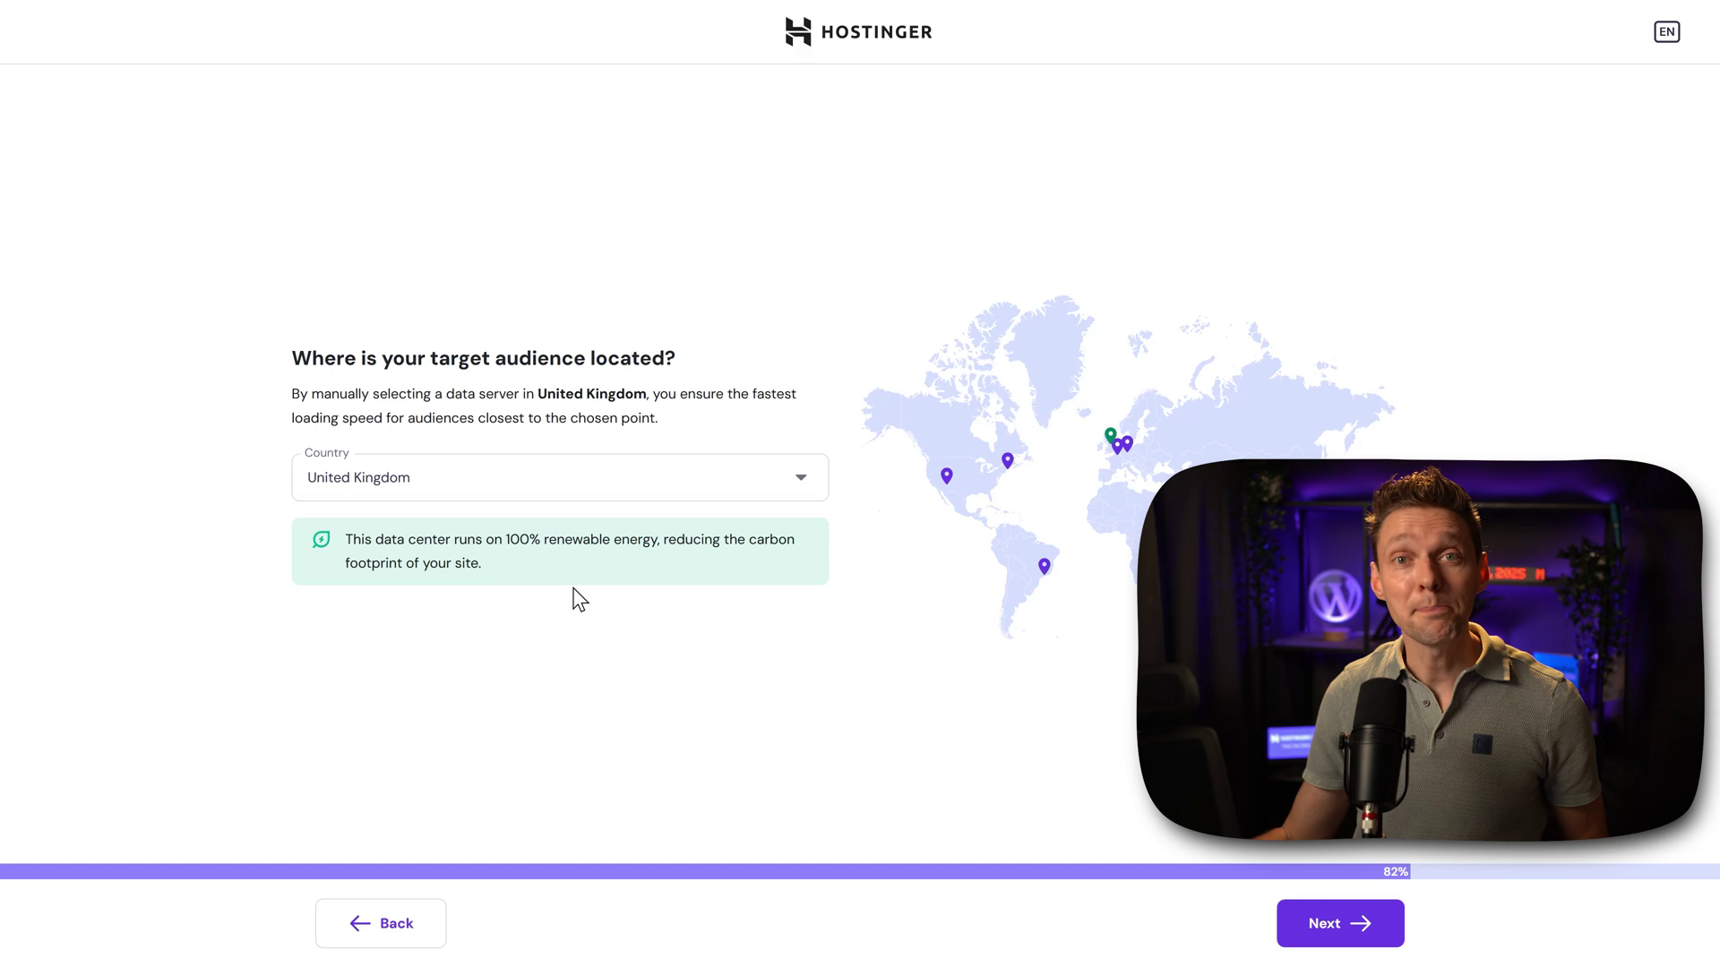
pyautogui.click(1355, 928)
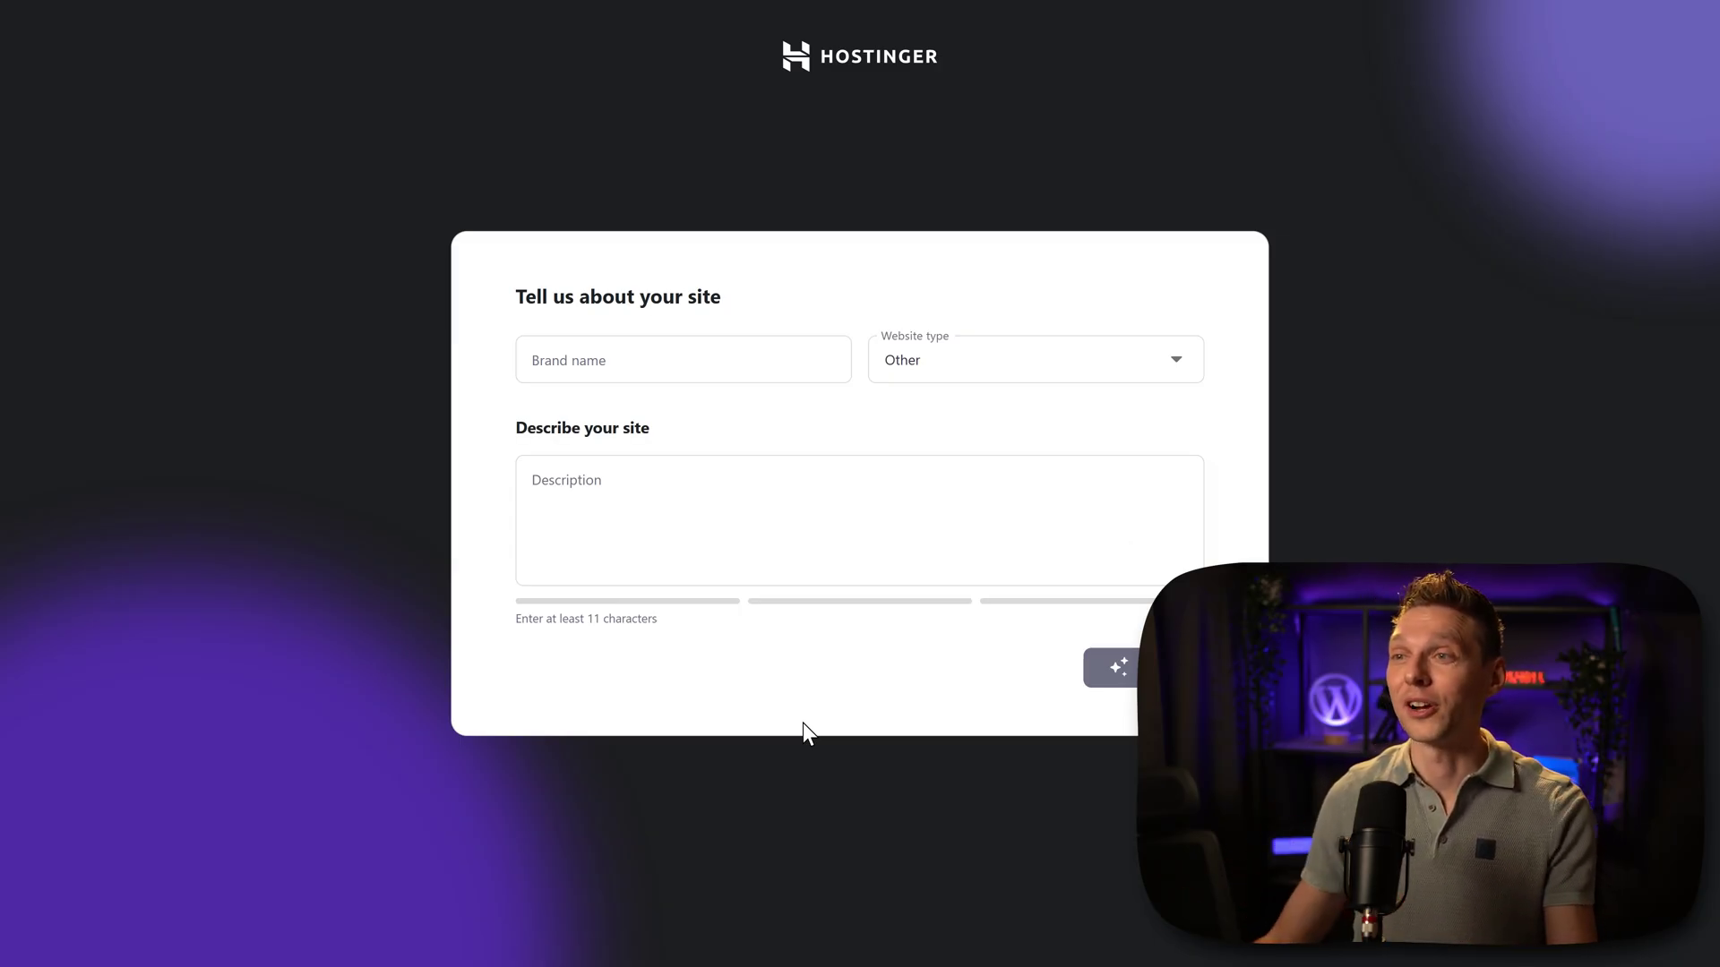
# Enter brand 'Kitten Adoption Shelter', set type to Business and services, and start the description
pyautogui.click(666, 374)
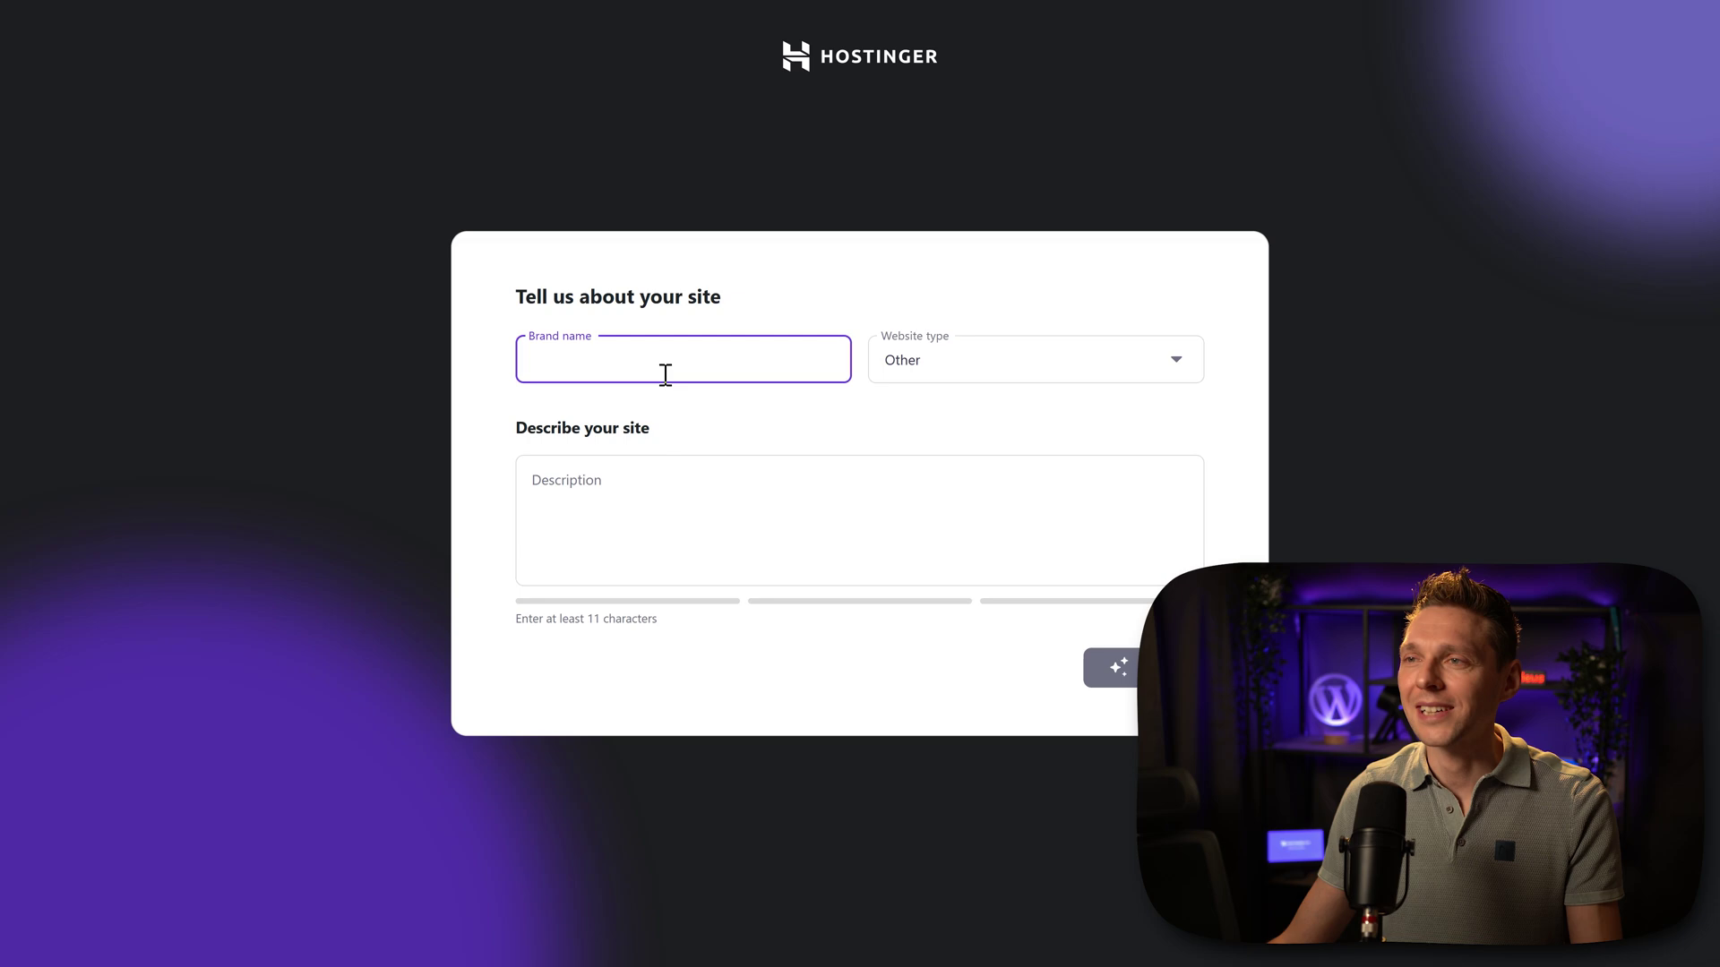
pyautogui.write('Kitten Adoption Shelter')
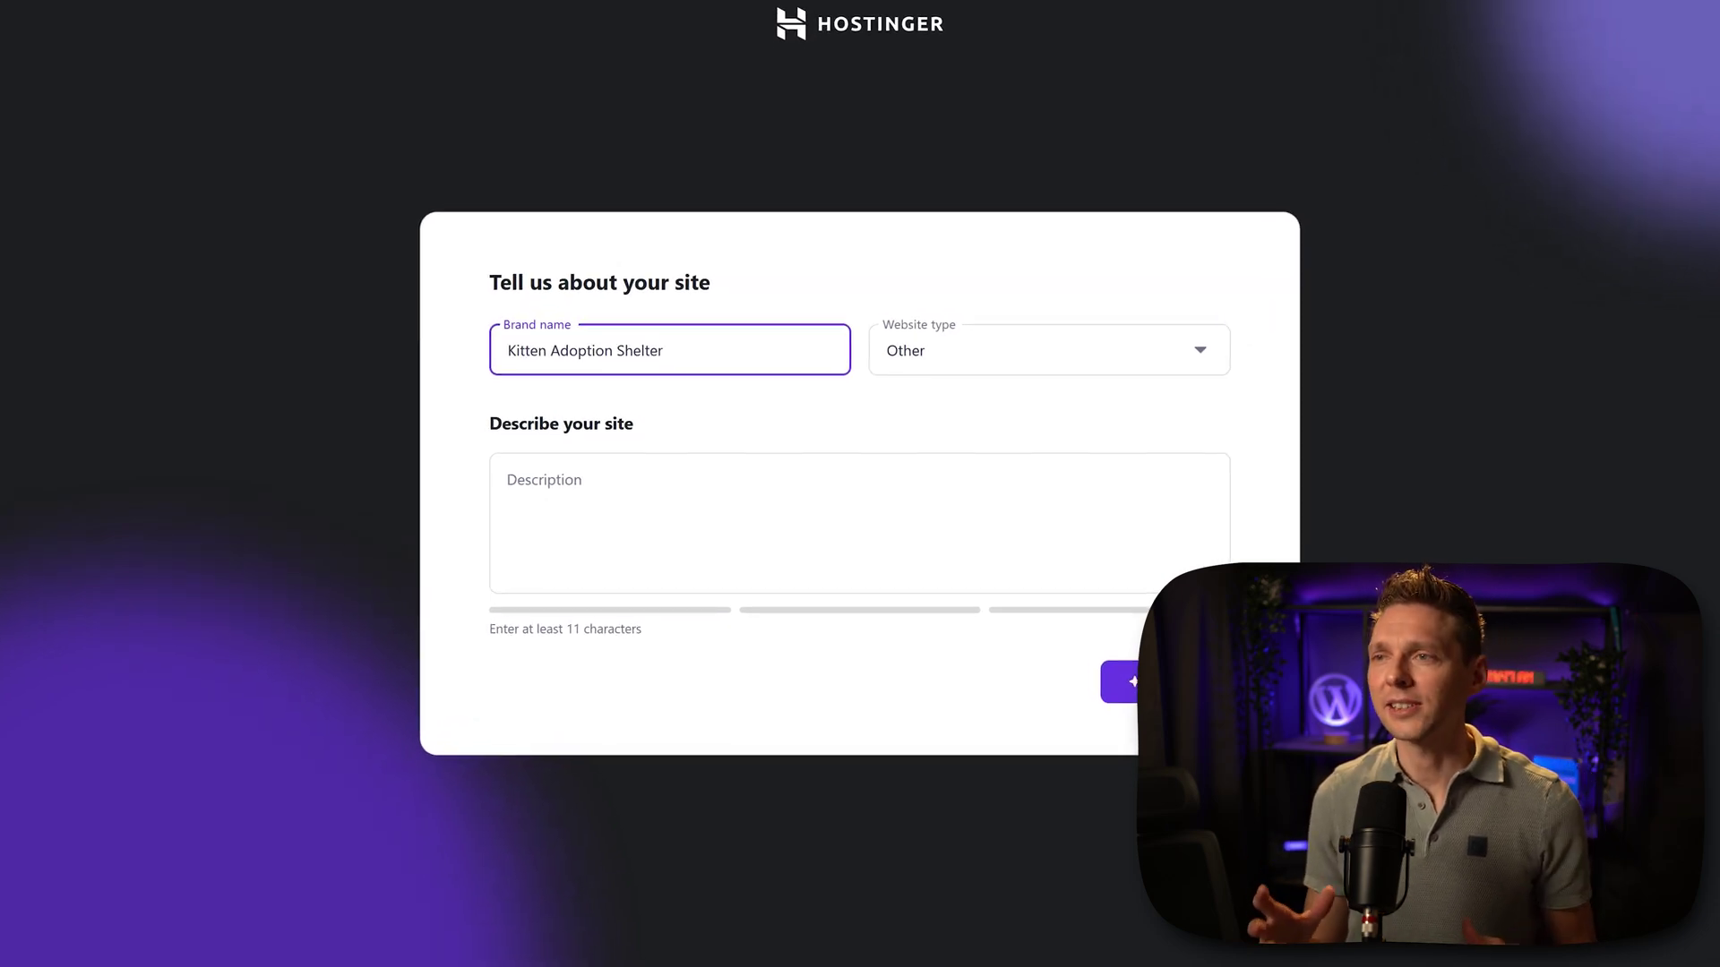
pyautogui.click(970, 343)
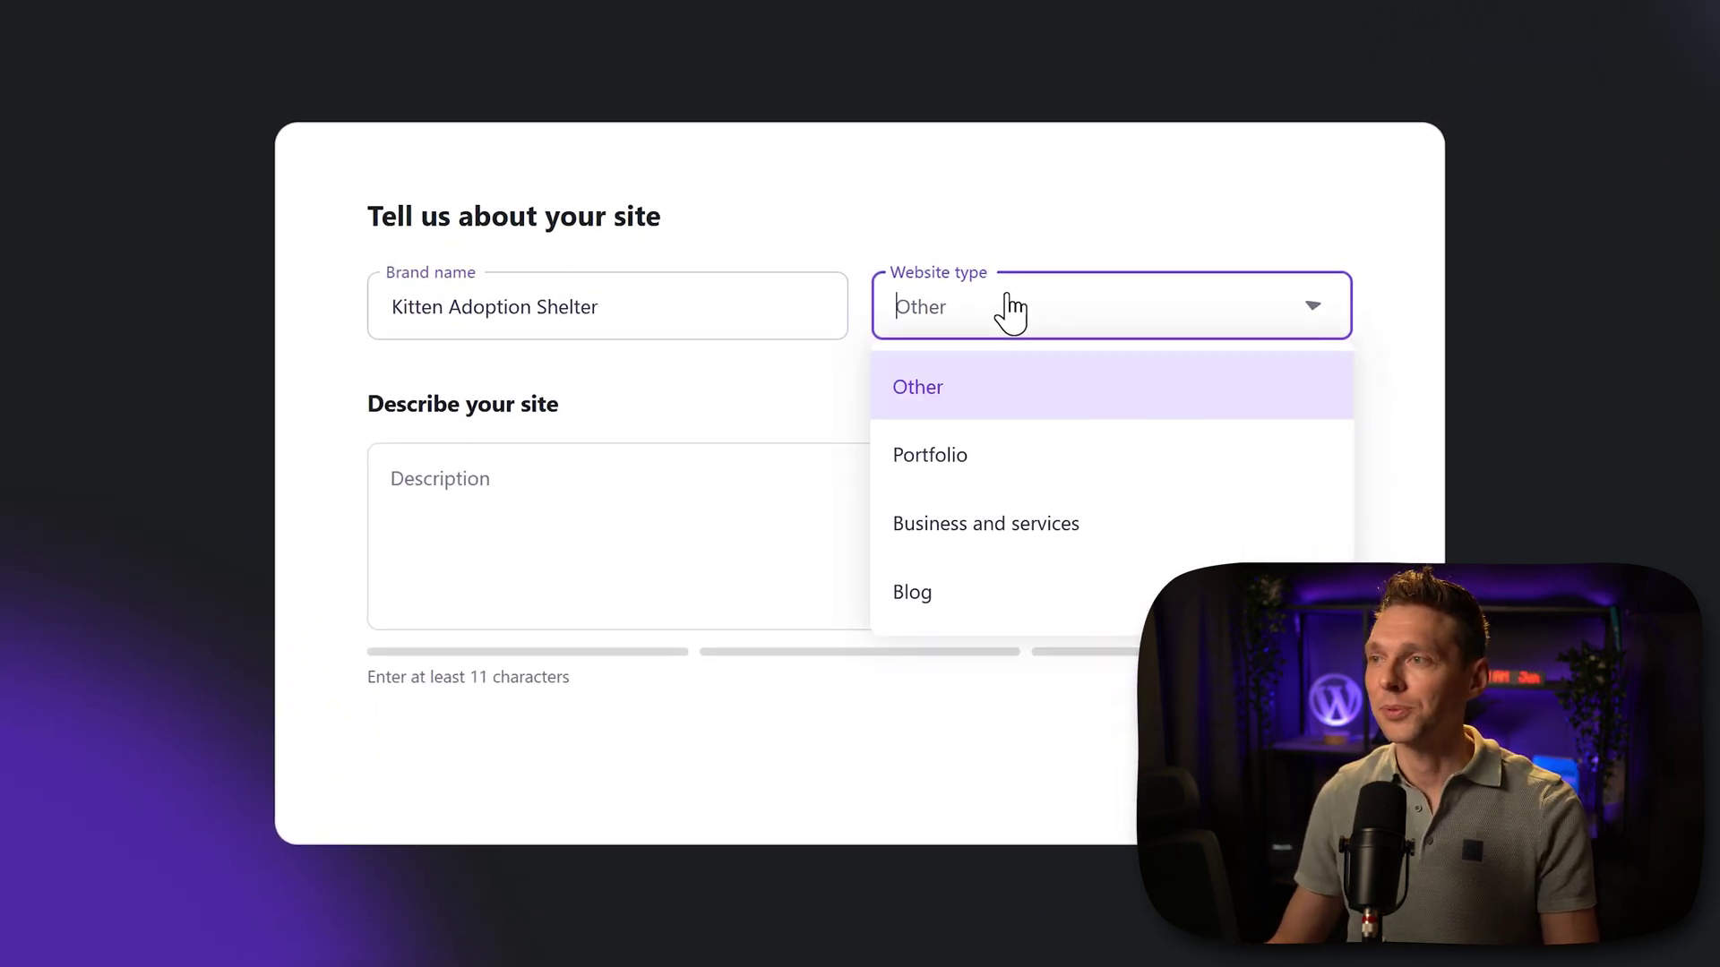
pyautogui.click(1030, 542)
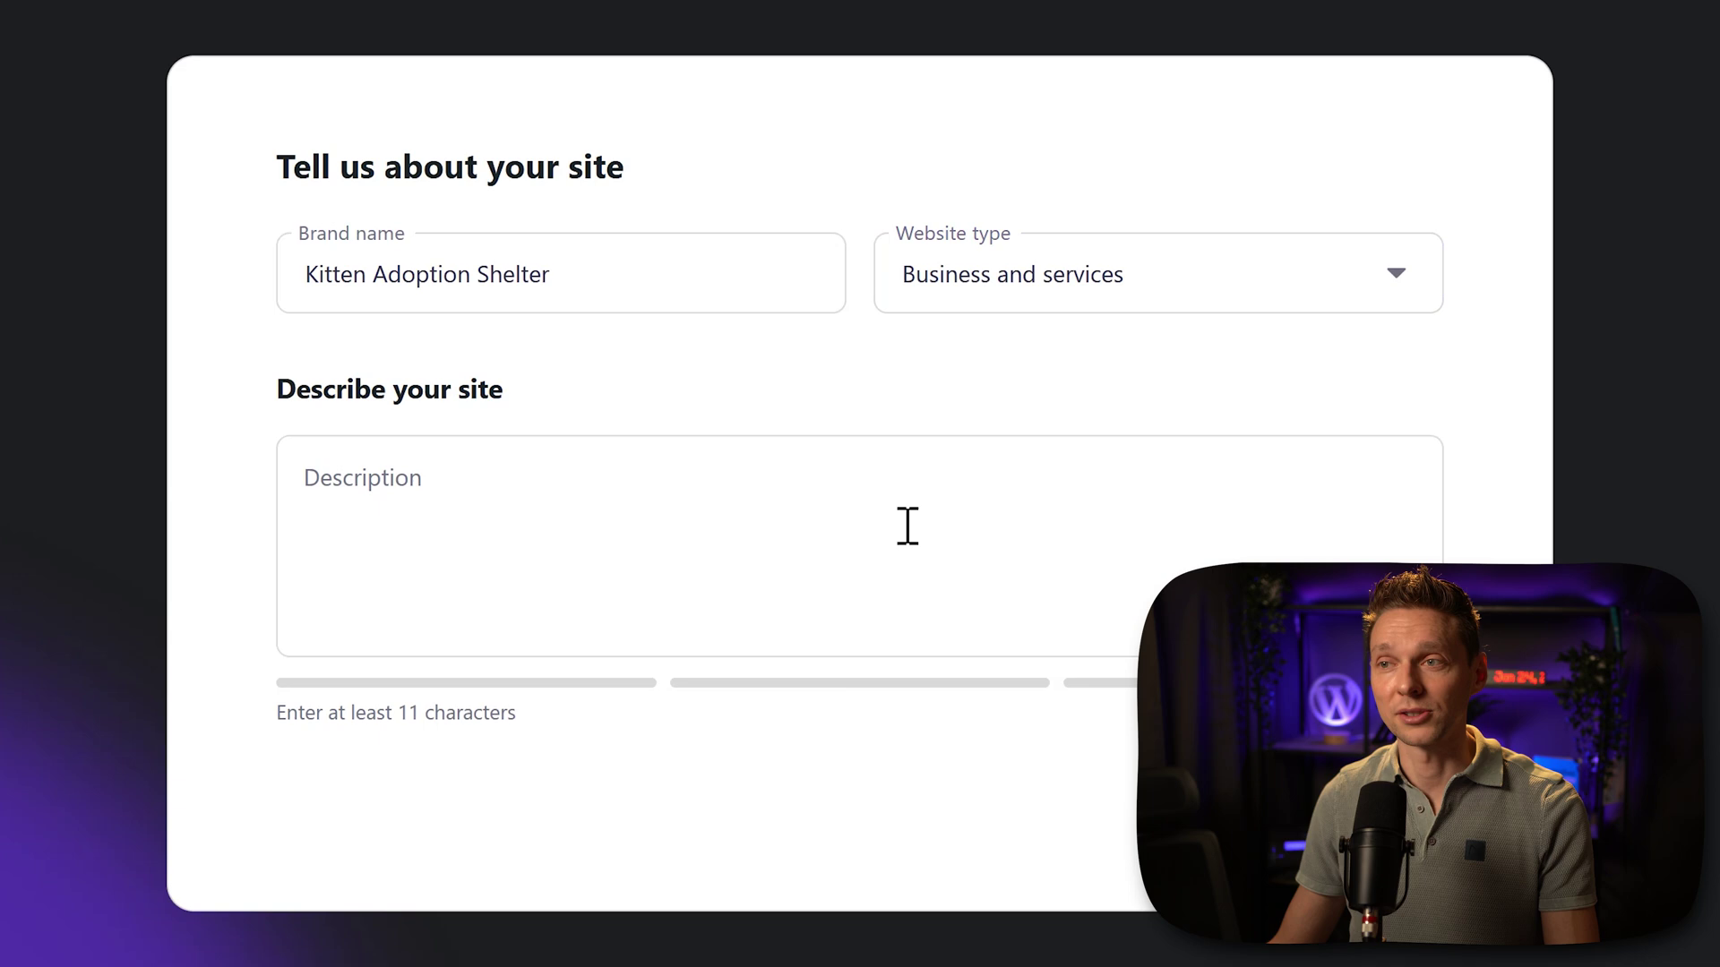
pyautogui.click(851, 516)
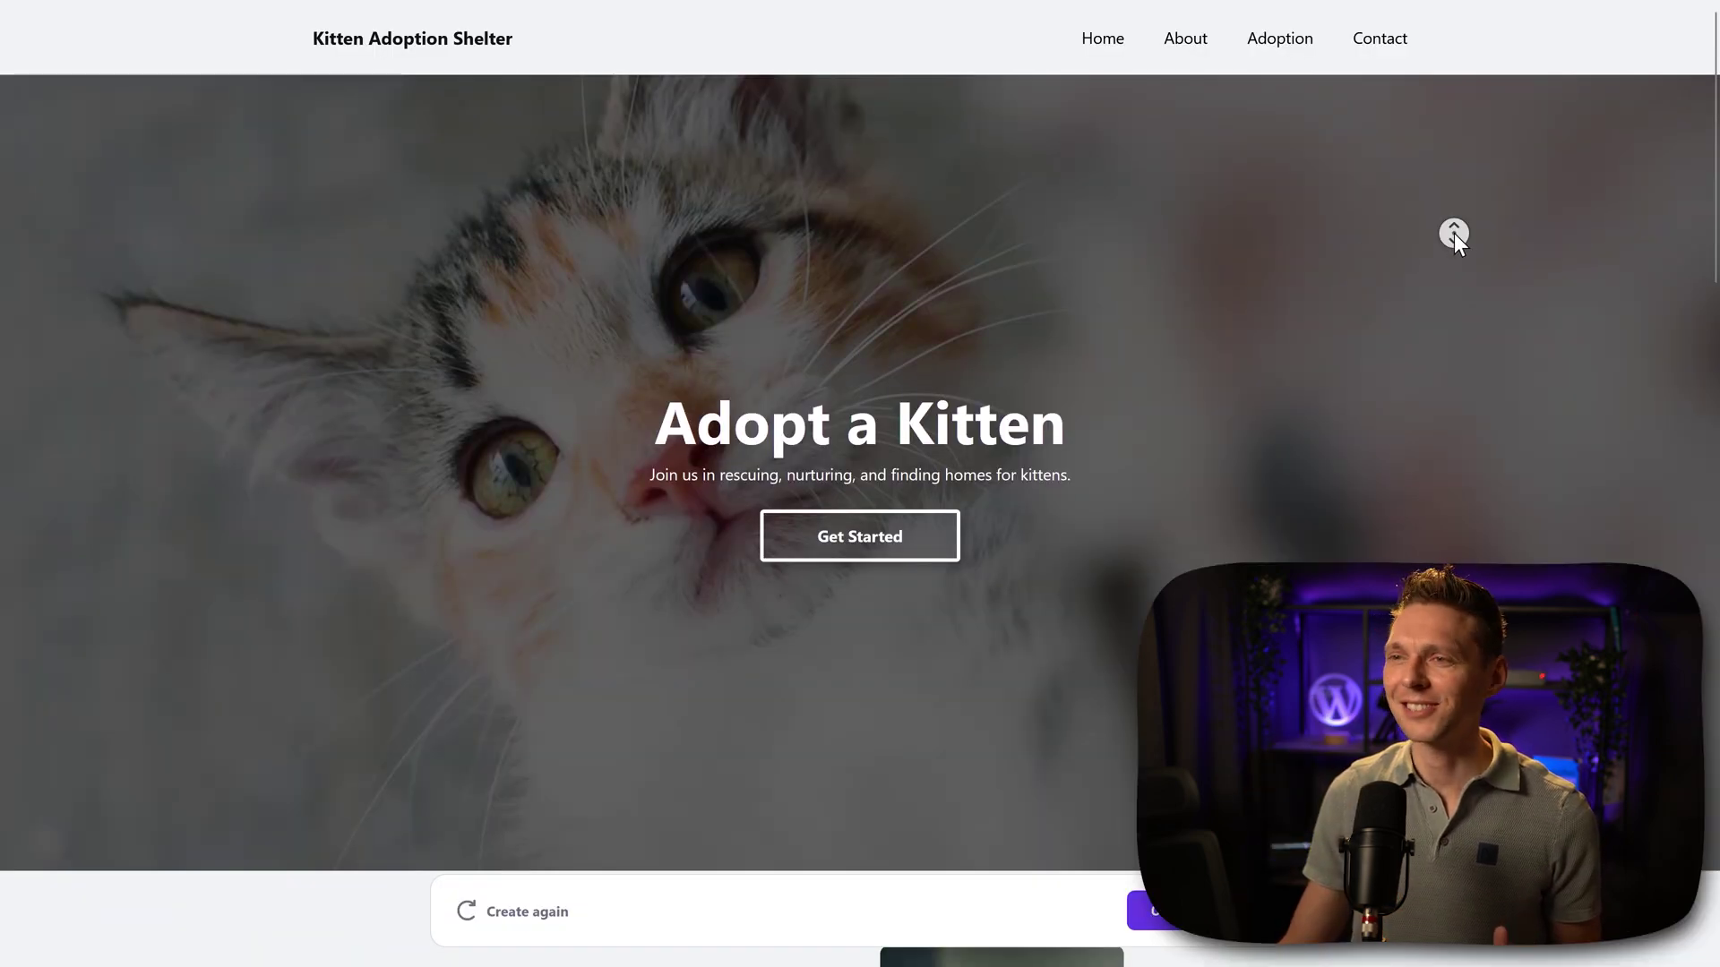
# Browse the generated Home, About, Adoption and Contact pages in the site preview
pyautogui.scroll(-2, 1444, 239)
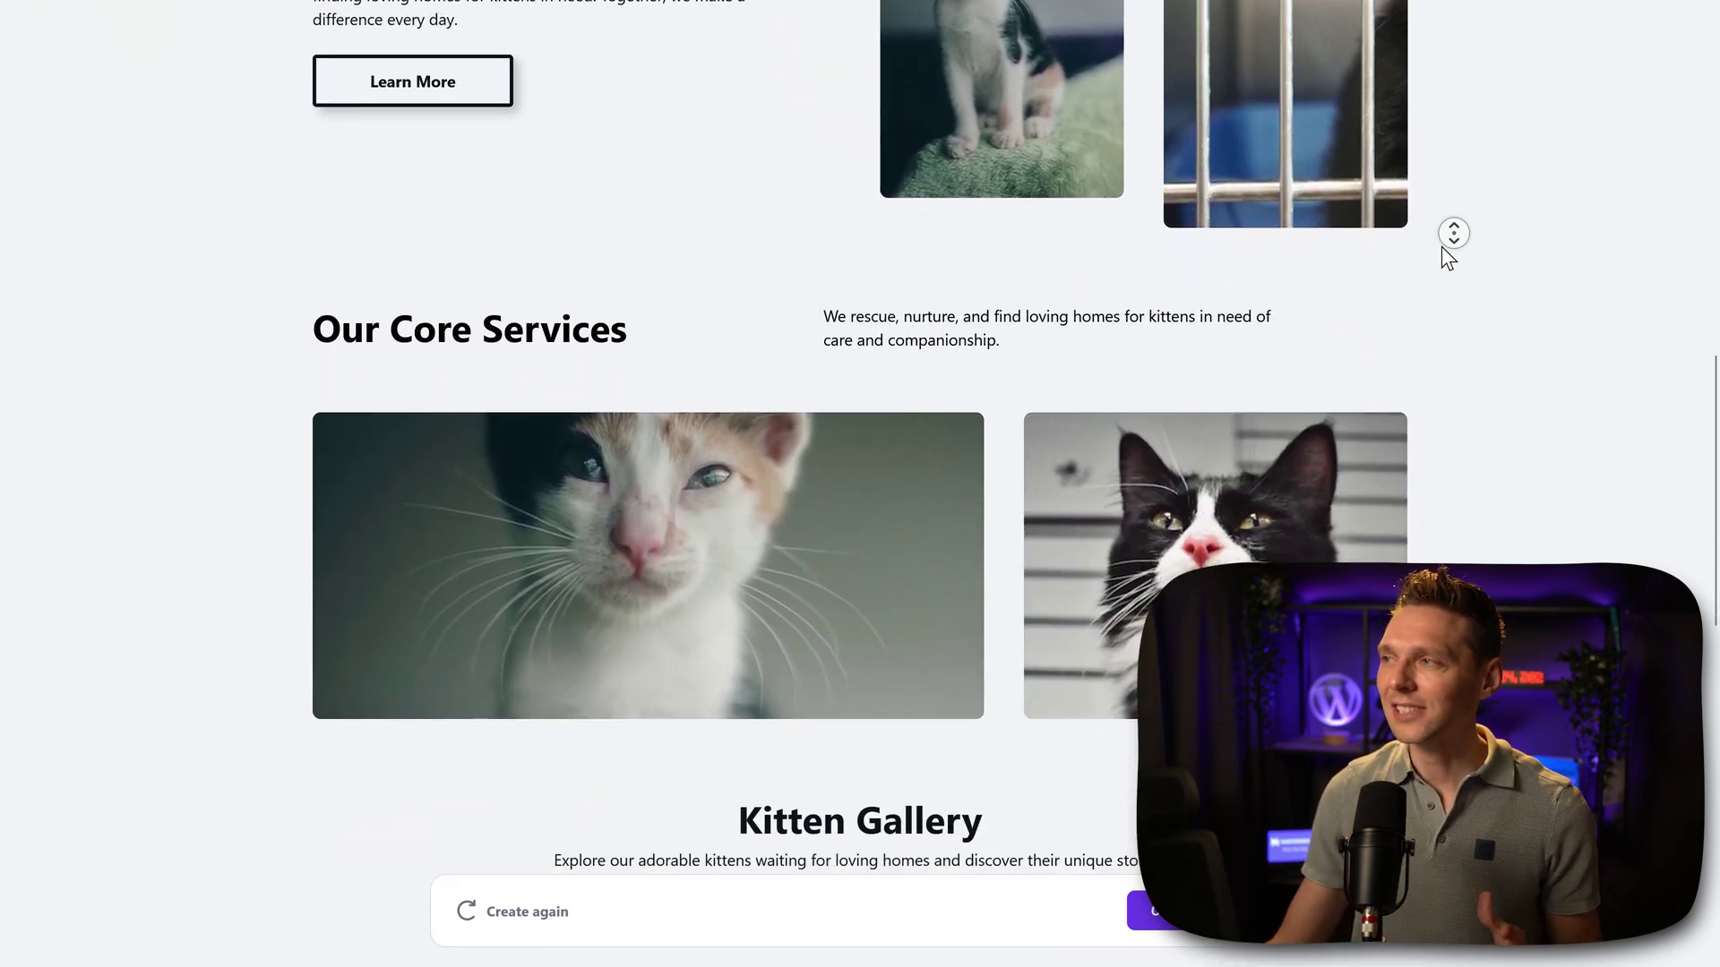
pyautogui.press('Home')
pyautogui.click(1185, 45)
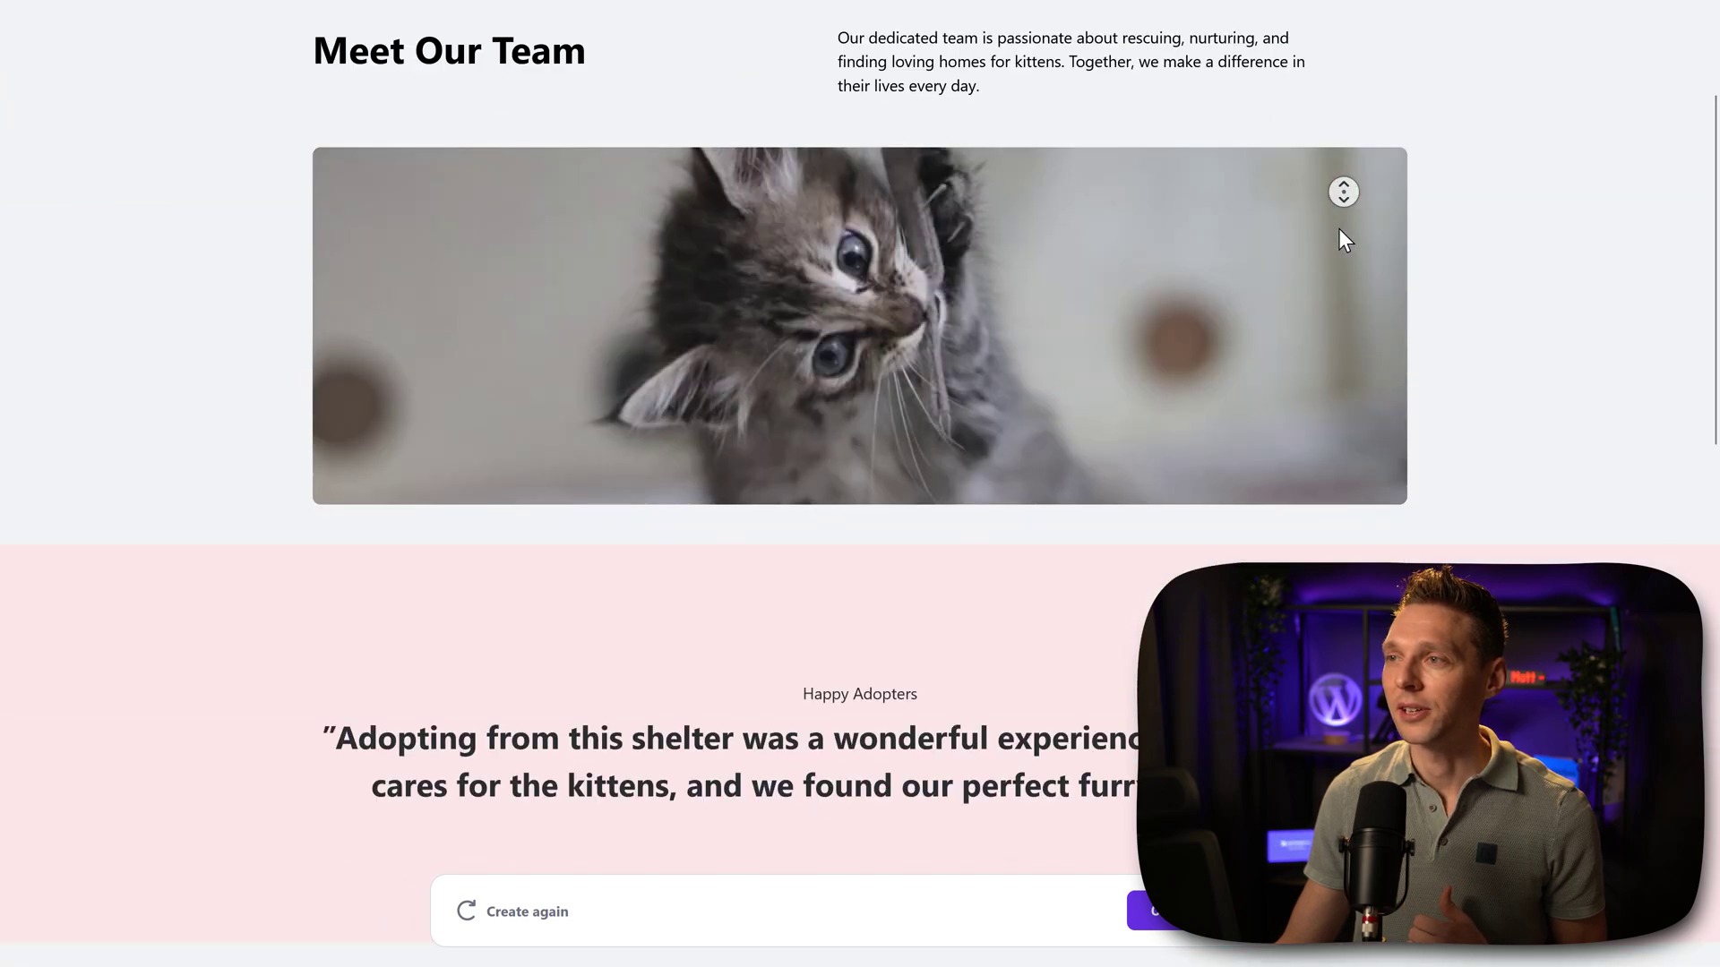
pyautogui.press('Home')
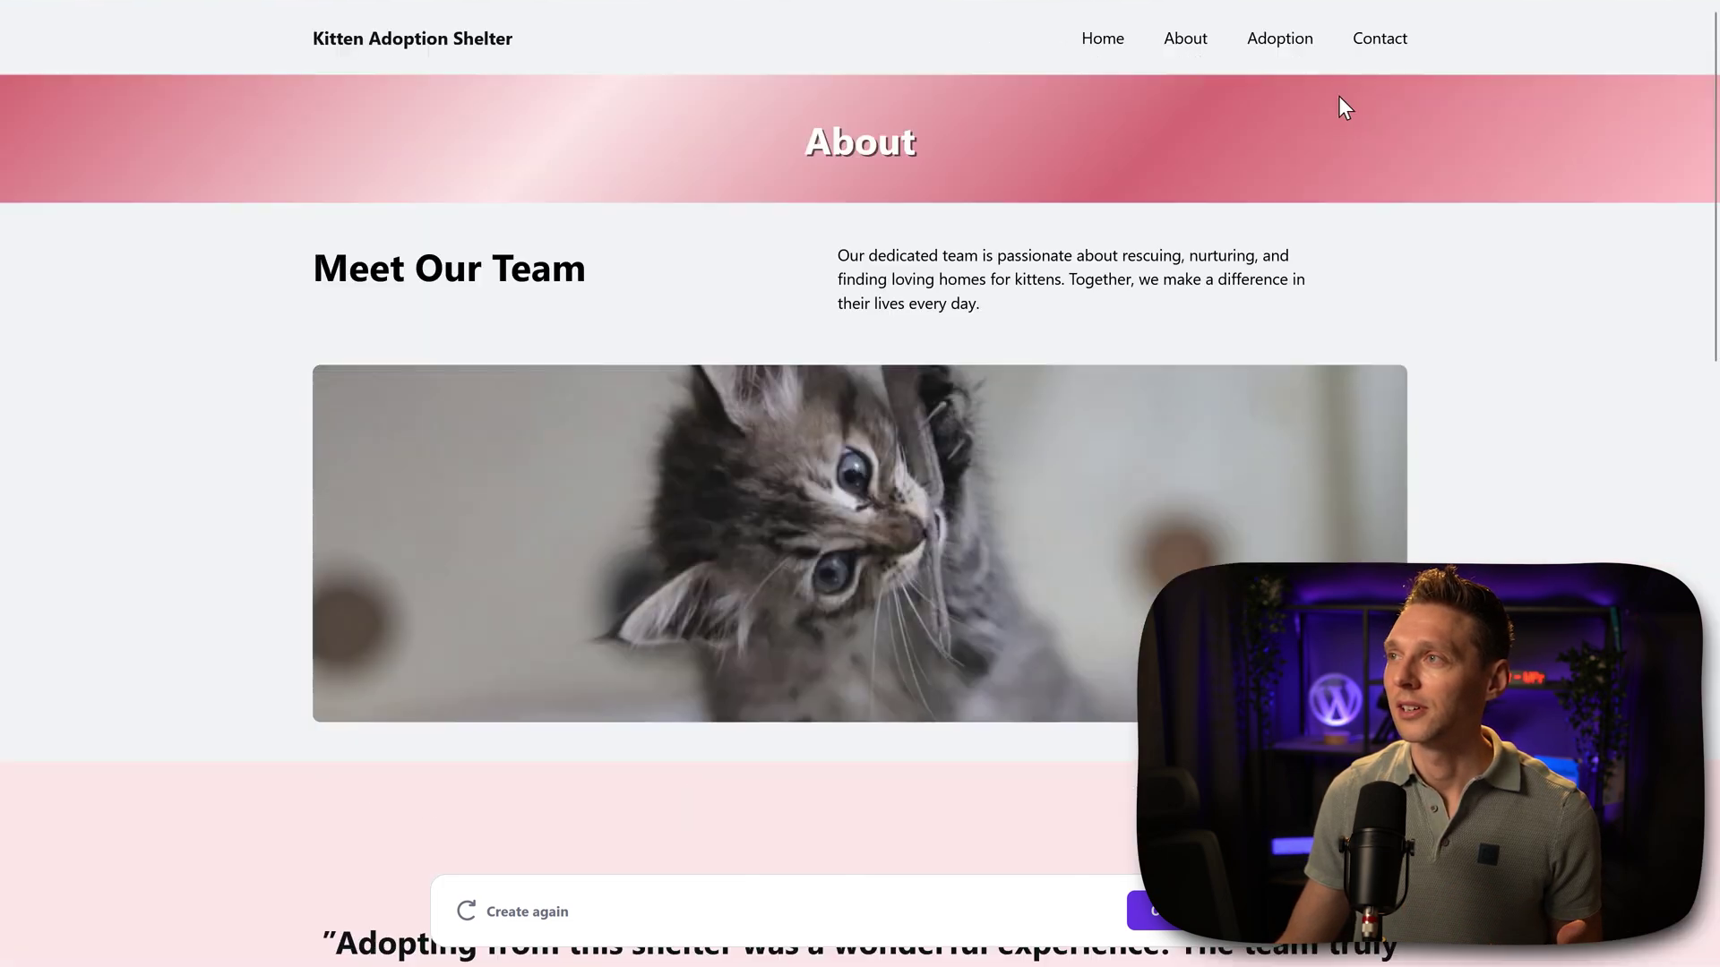
pyautogui.click(1258, 50)
pyautogui.middleClick(1388, 199)
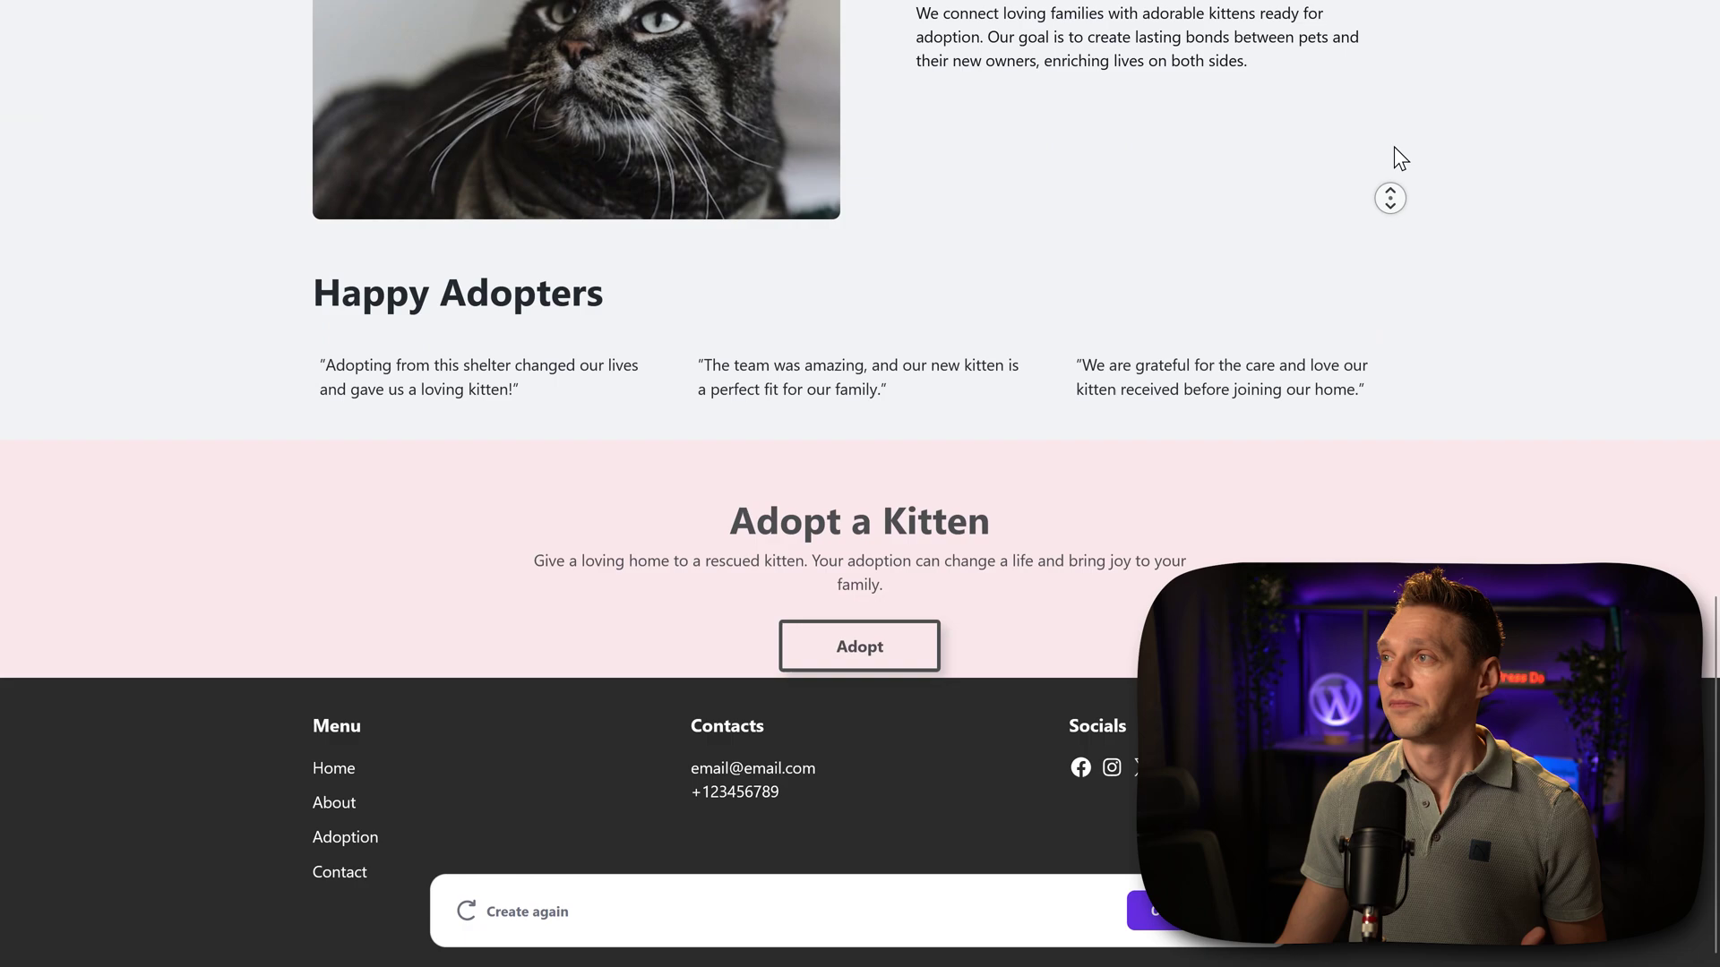
pyautogui.press('Home')
pyautogui.click(1379, 38)
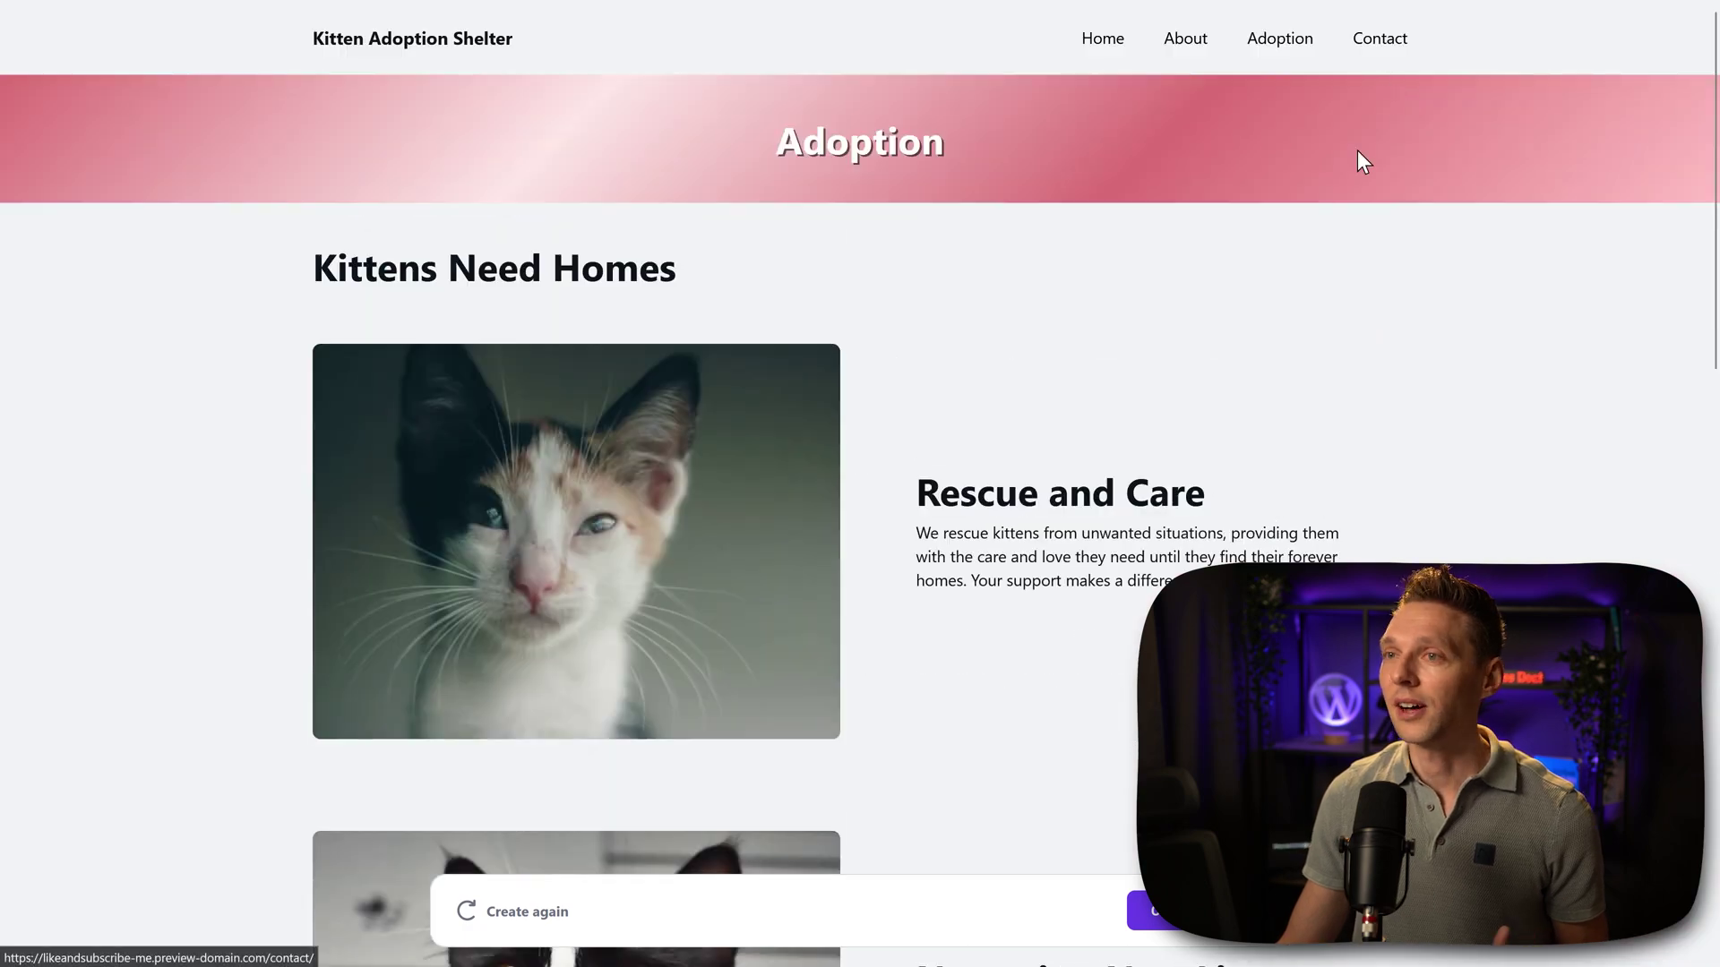
pyautogui.middleClick(1268, 259)
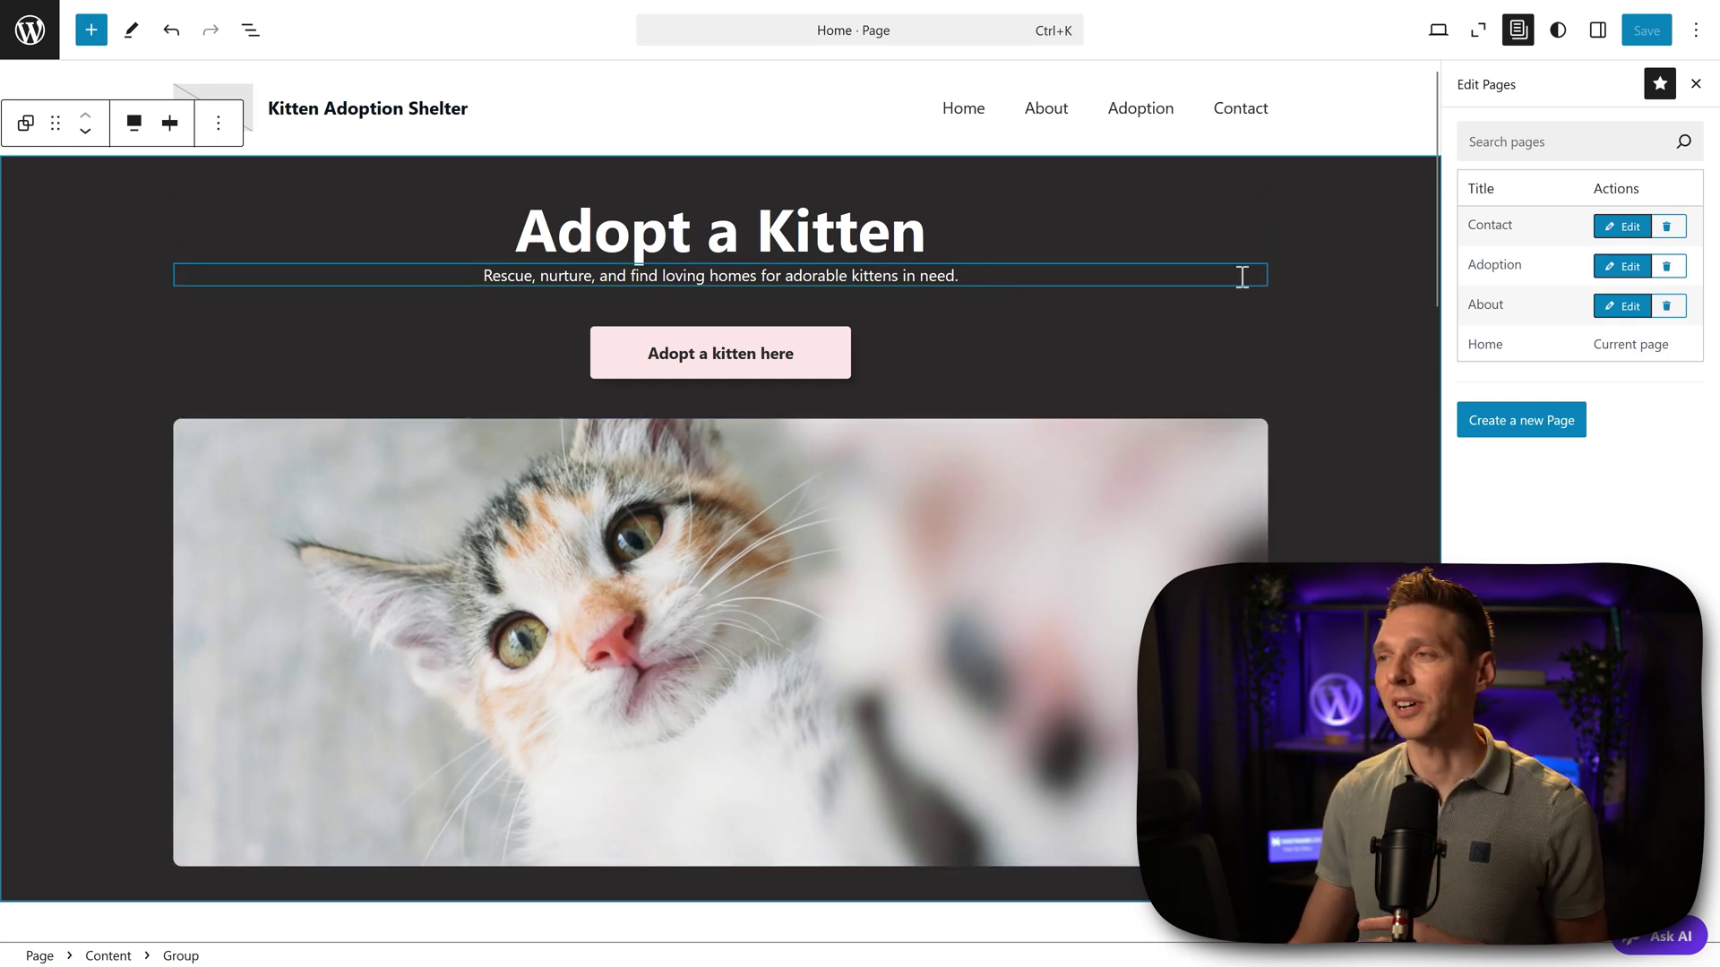
# Zoom out the Home page canvas and look over the site-wide Typography styles
pyautogui.click(1478, 30)
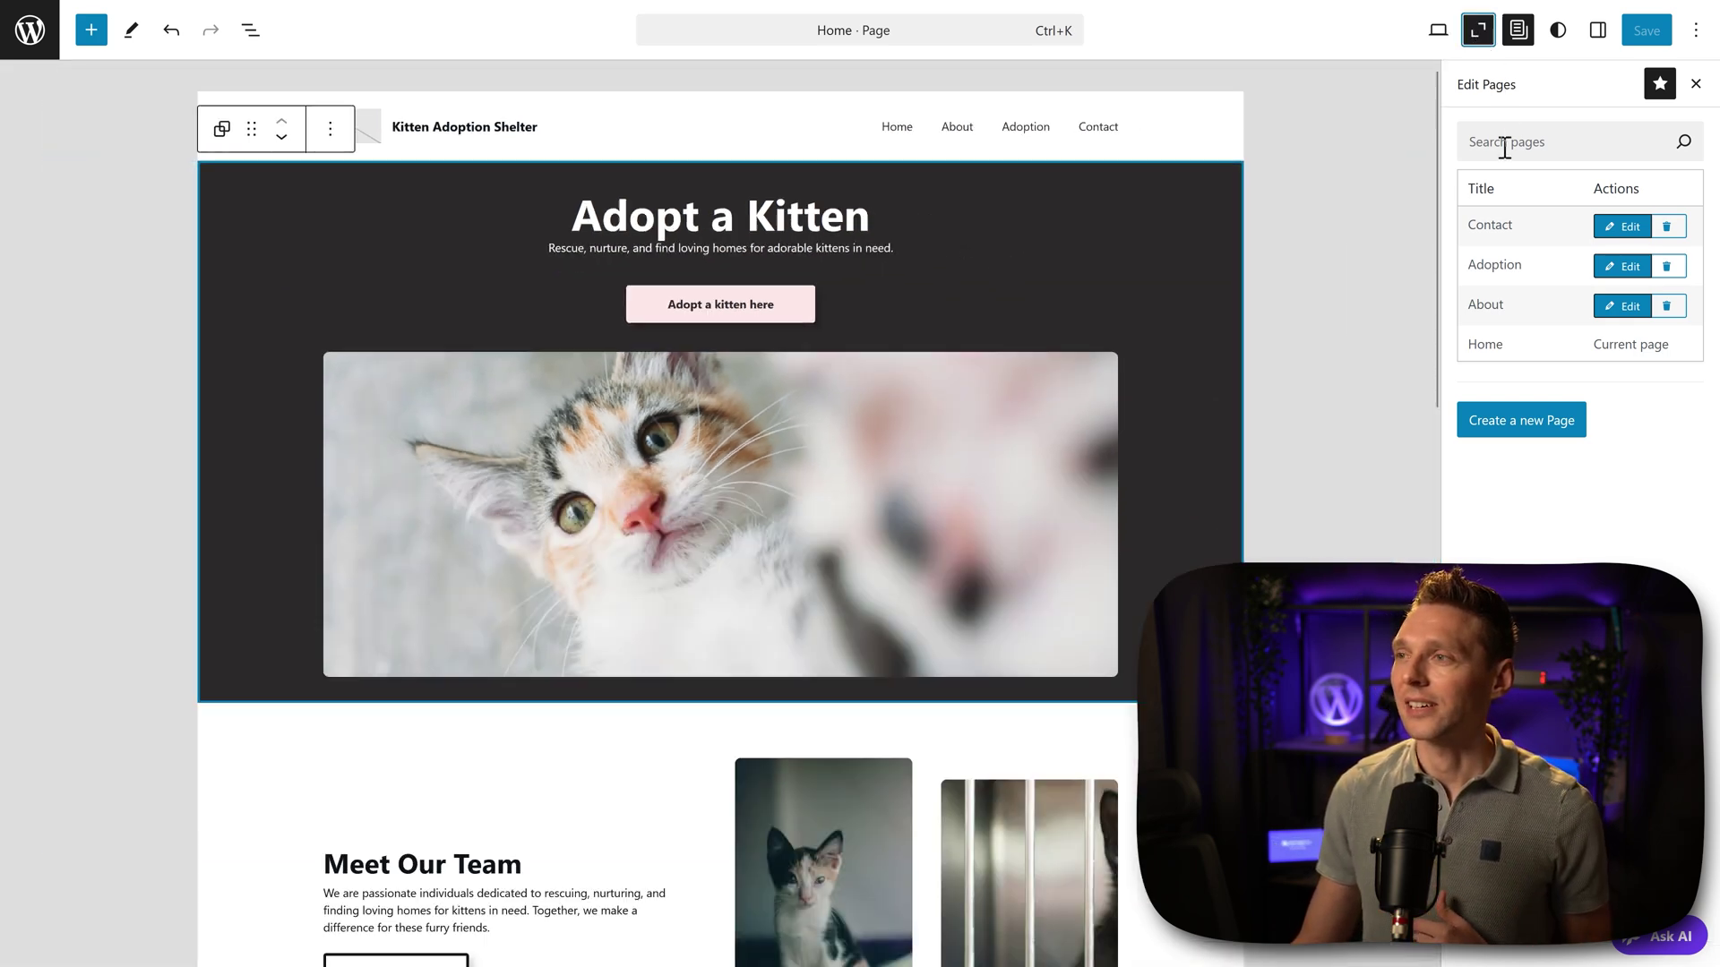
pyautogui.scroll(-3, 937, 260)
pyautogui.scroll(-5, 932, 272)
pyautogui.scroll(7, 924, 295)
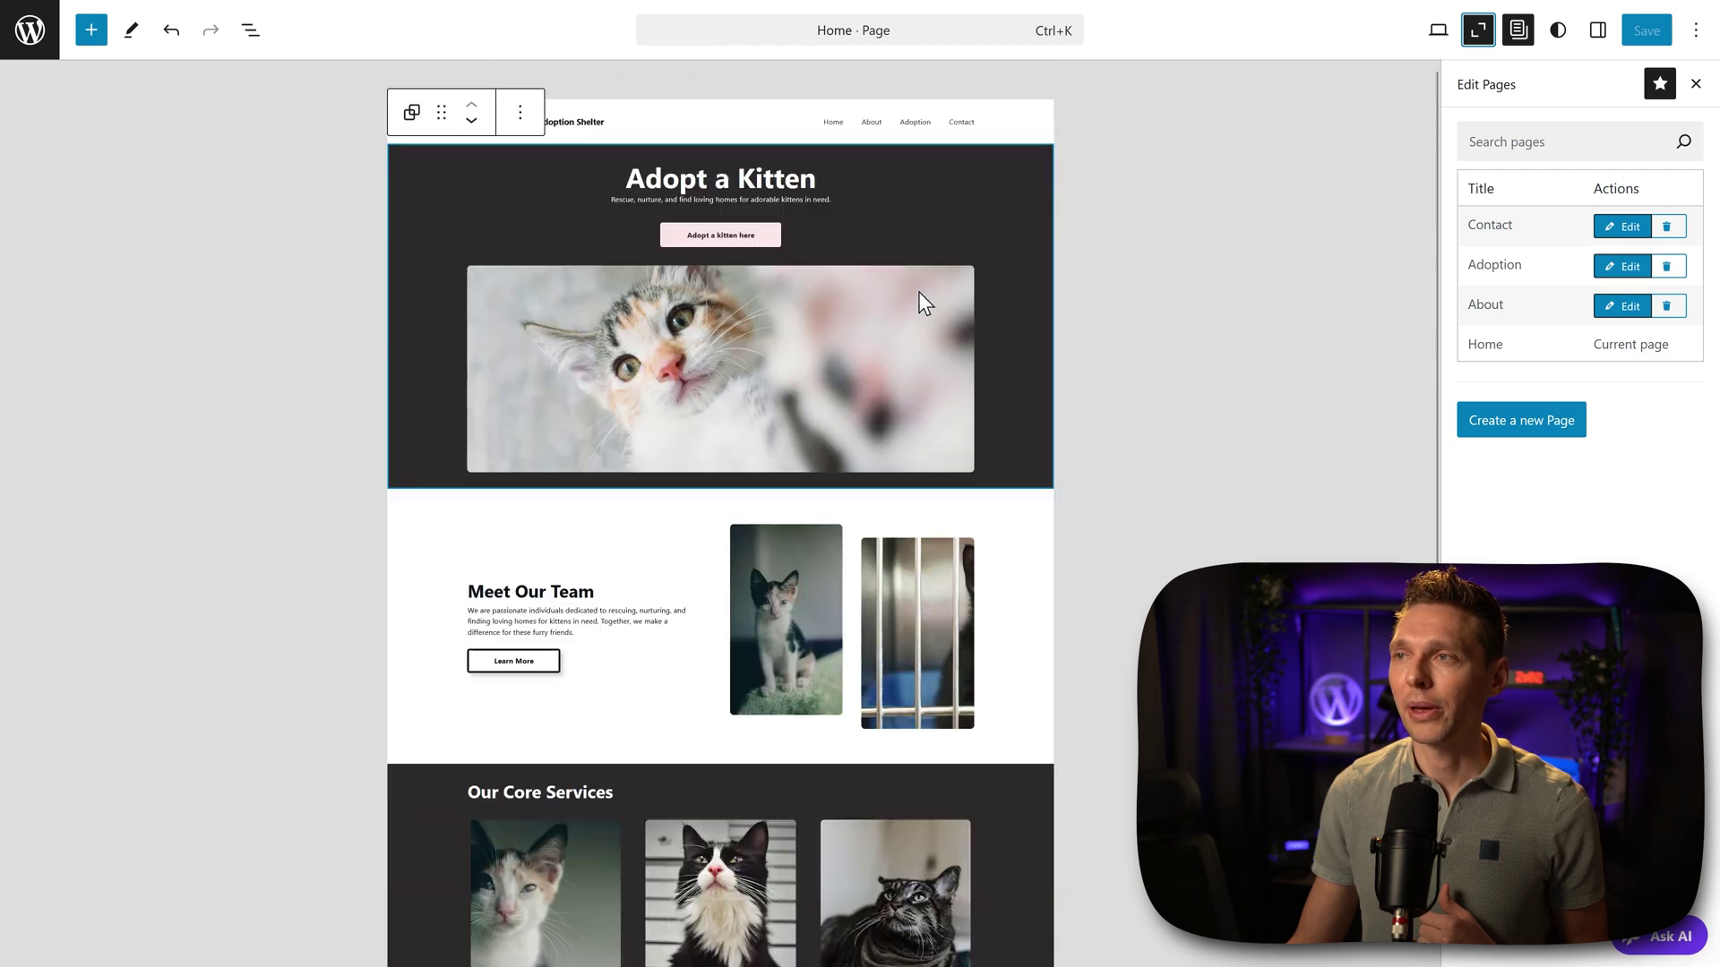
pyautogui.click(1558, 31)
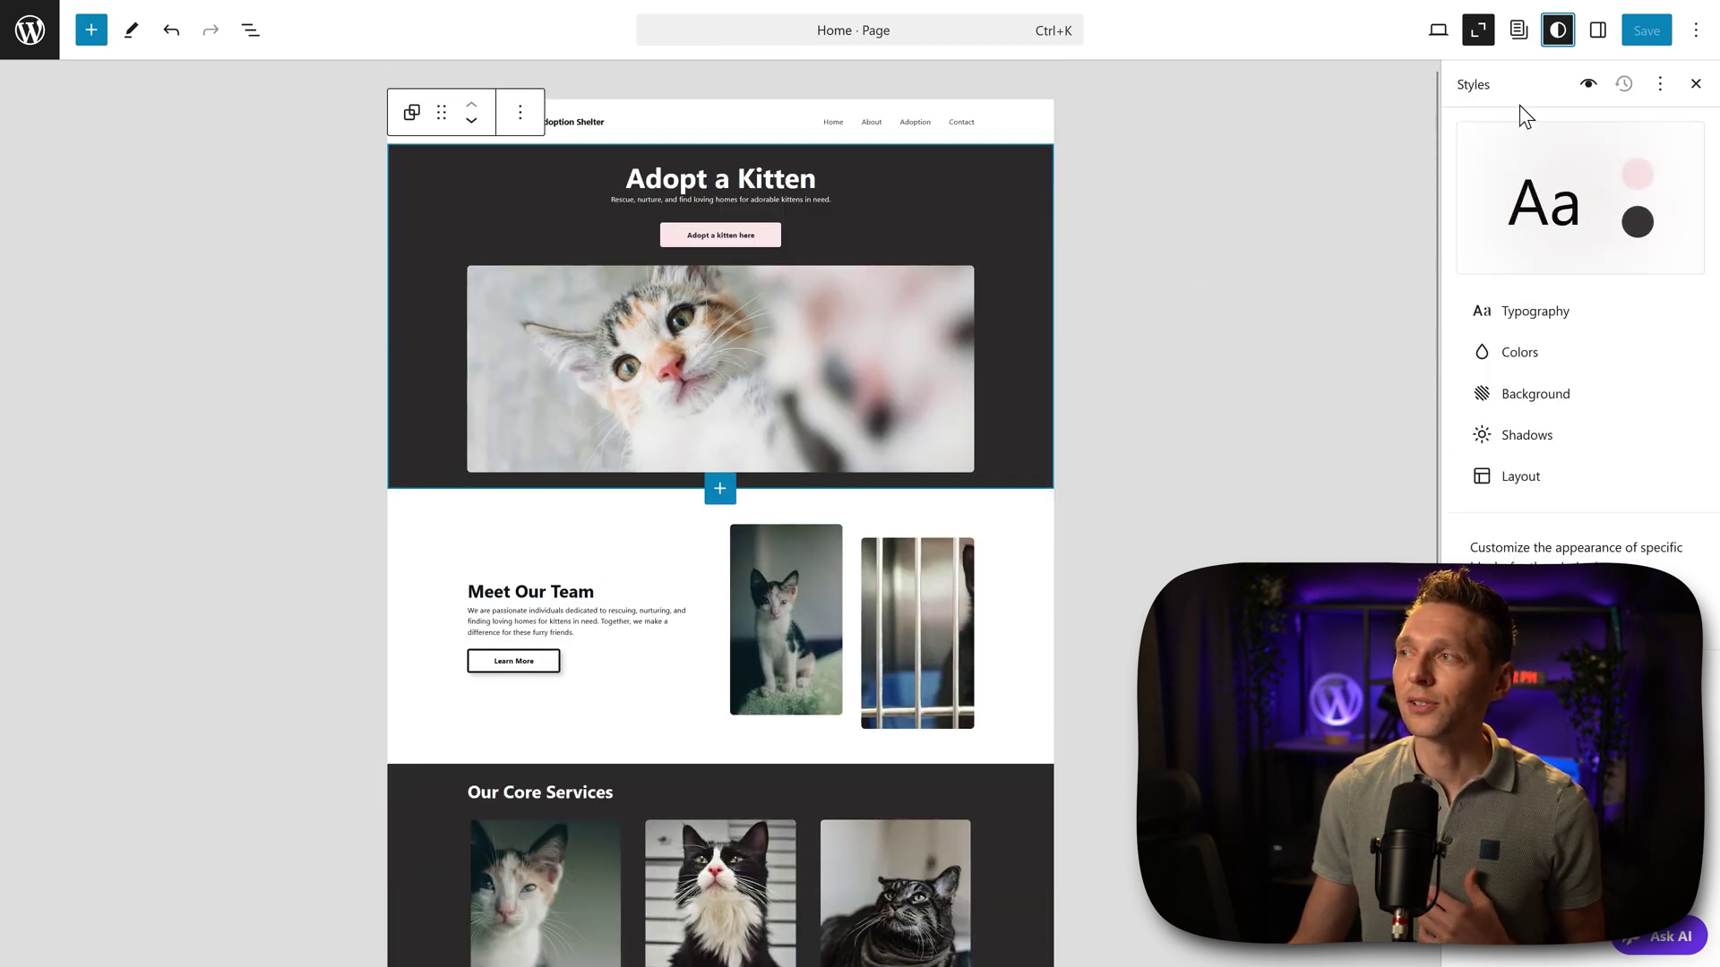
pyautogui.click(1534, 314)
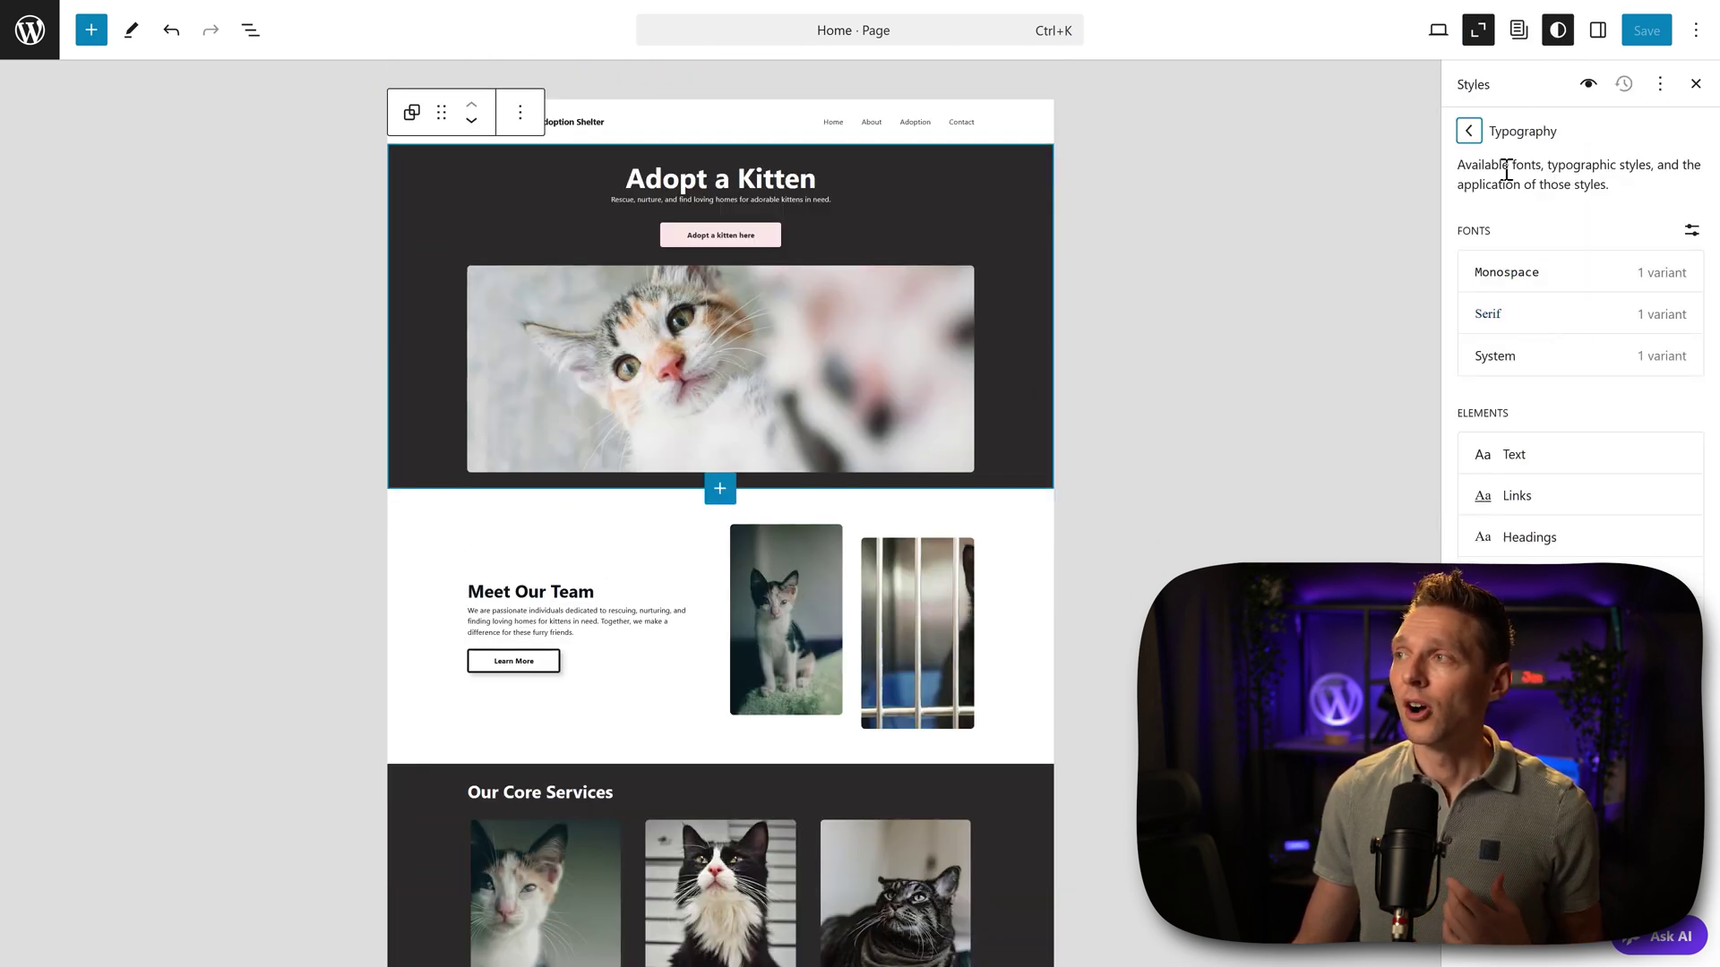
pyautogui.click(1470, 131)
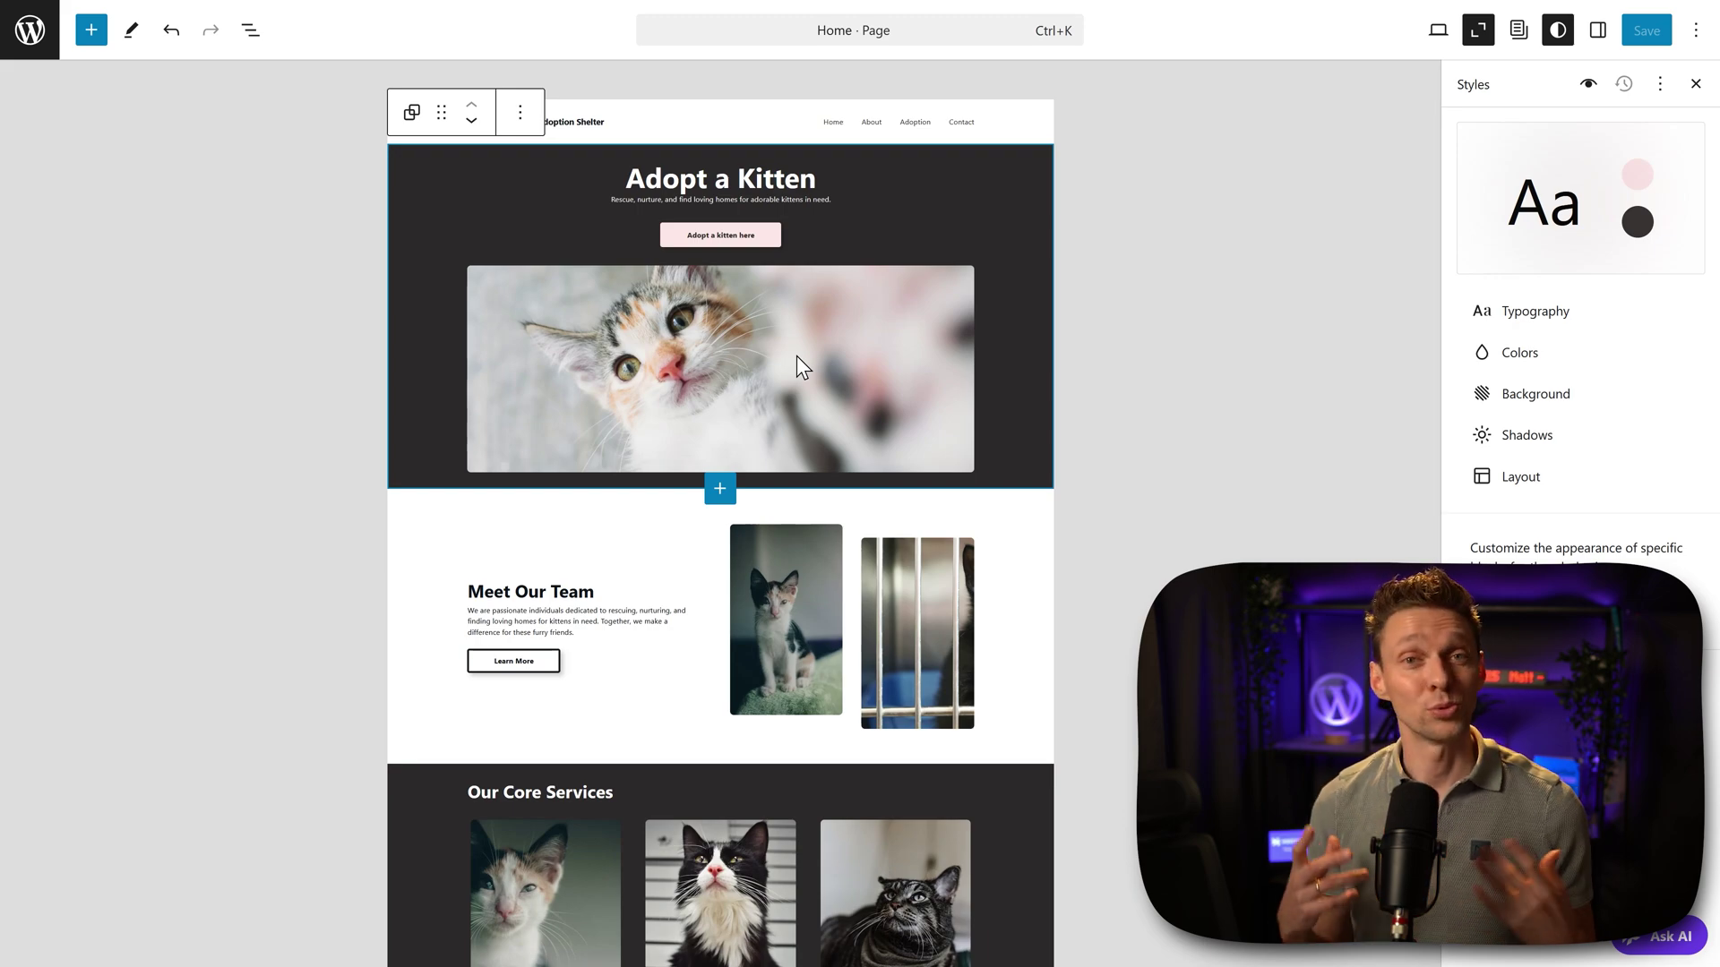
# Leave the editor for the WordPress admin Pages list
pyautogui.middleClick(1107, 348)
pyautogui.middleClick(1127, 209)
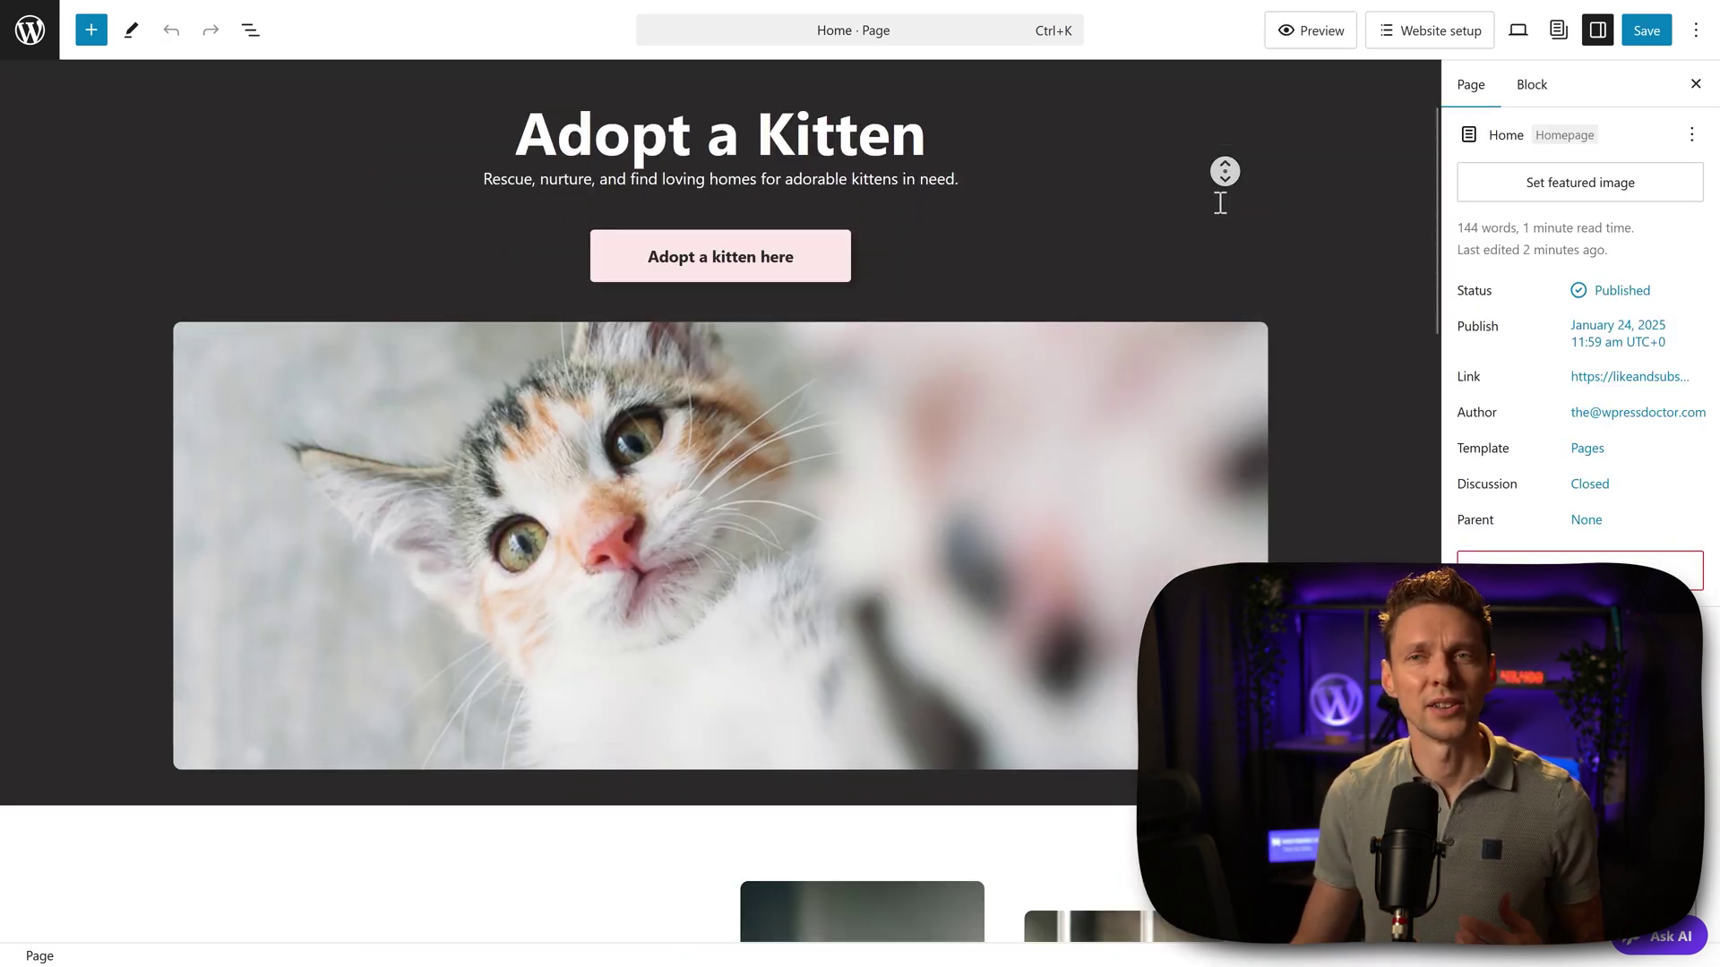
pyautogui.middleClick(1218, 107)
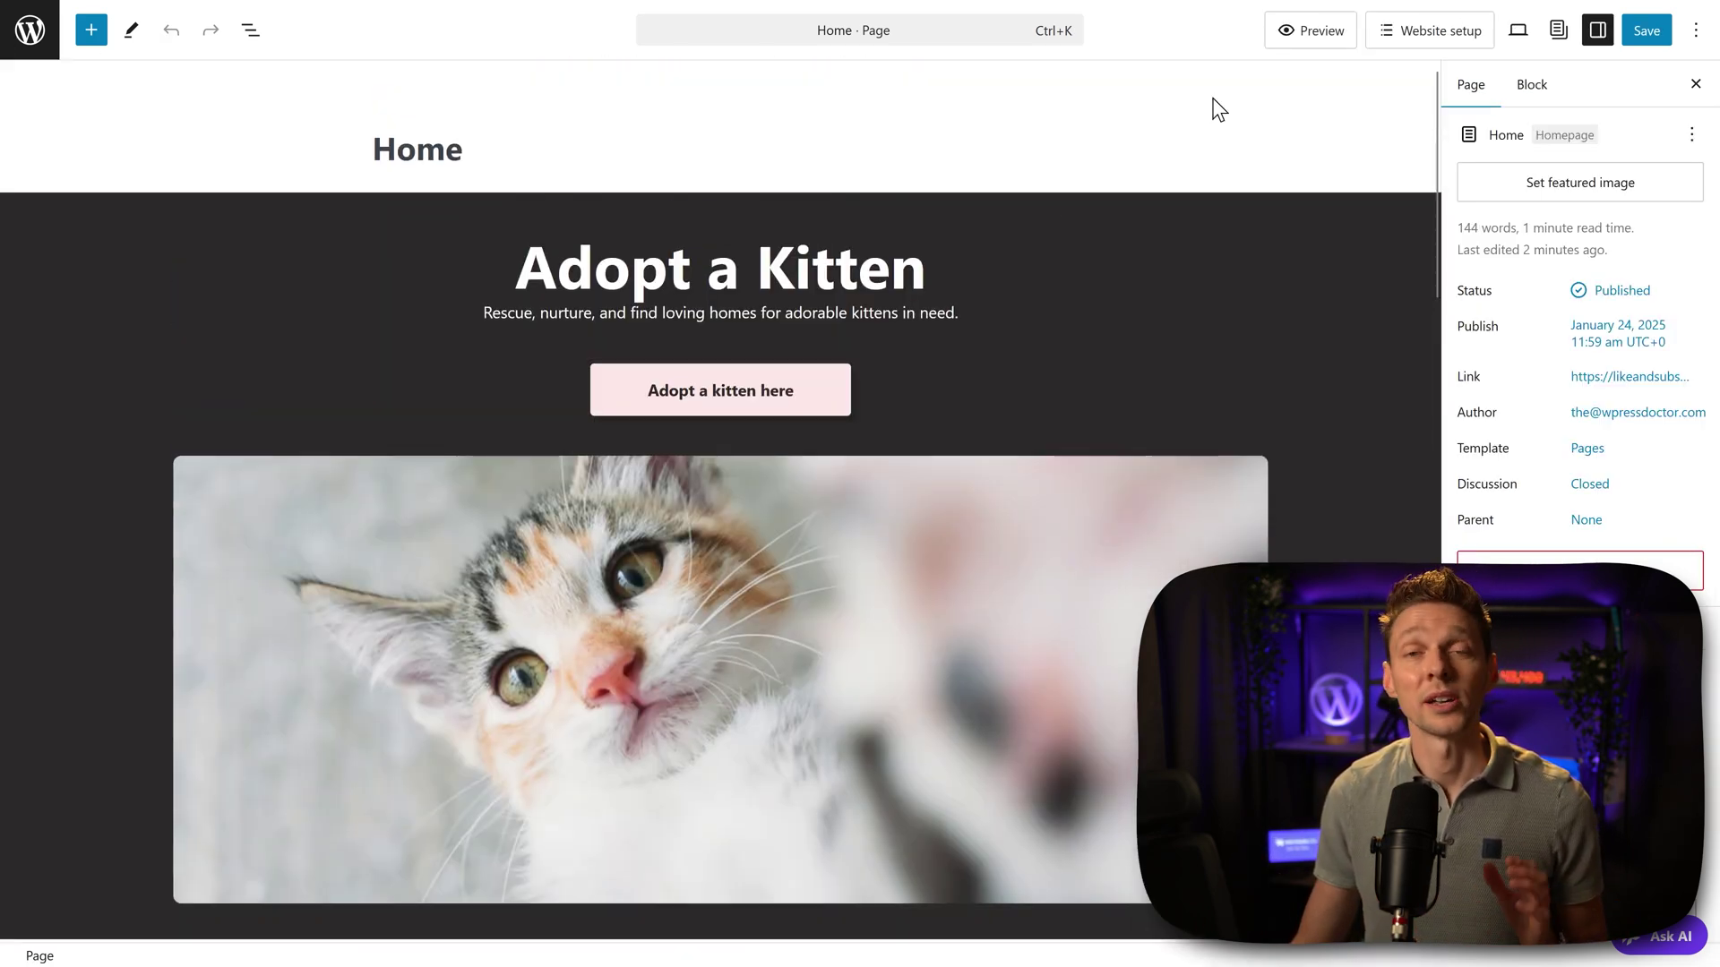
pyautogui.click(28, 40)
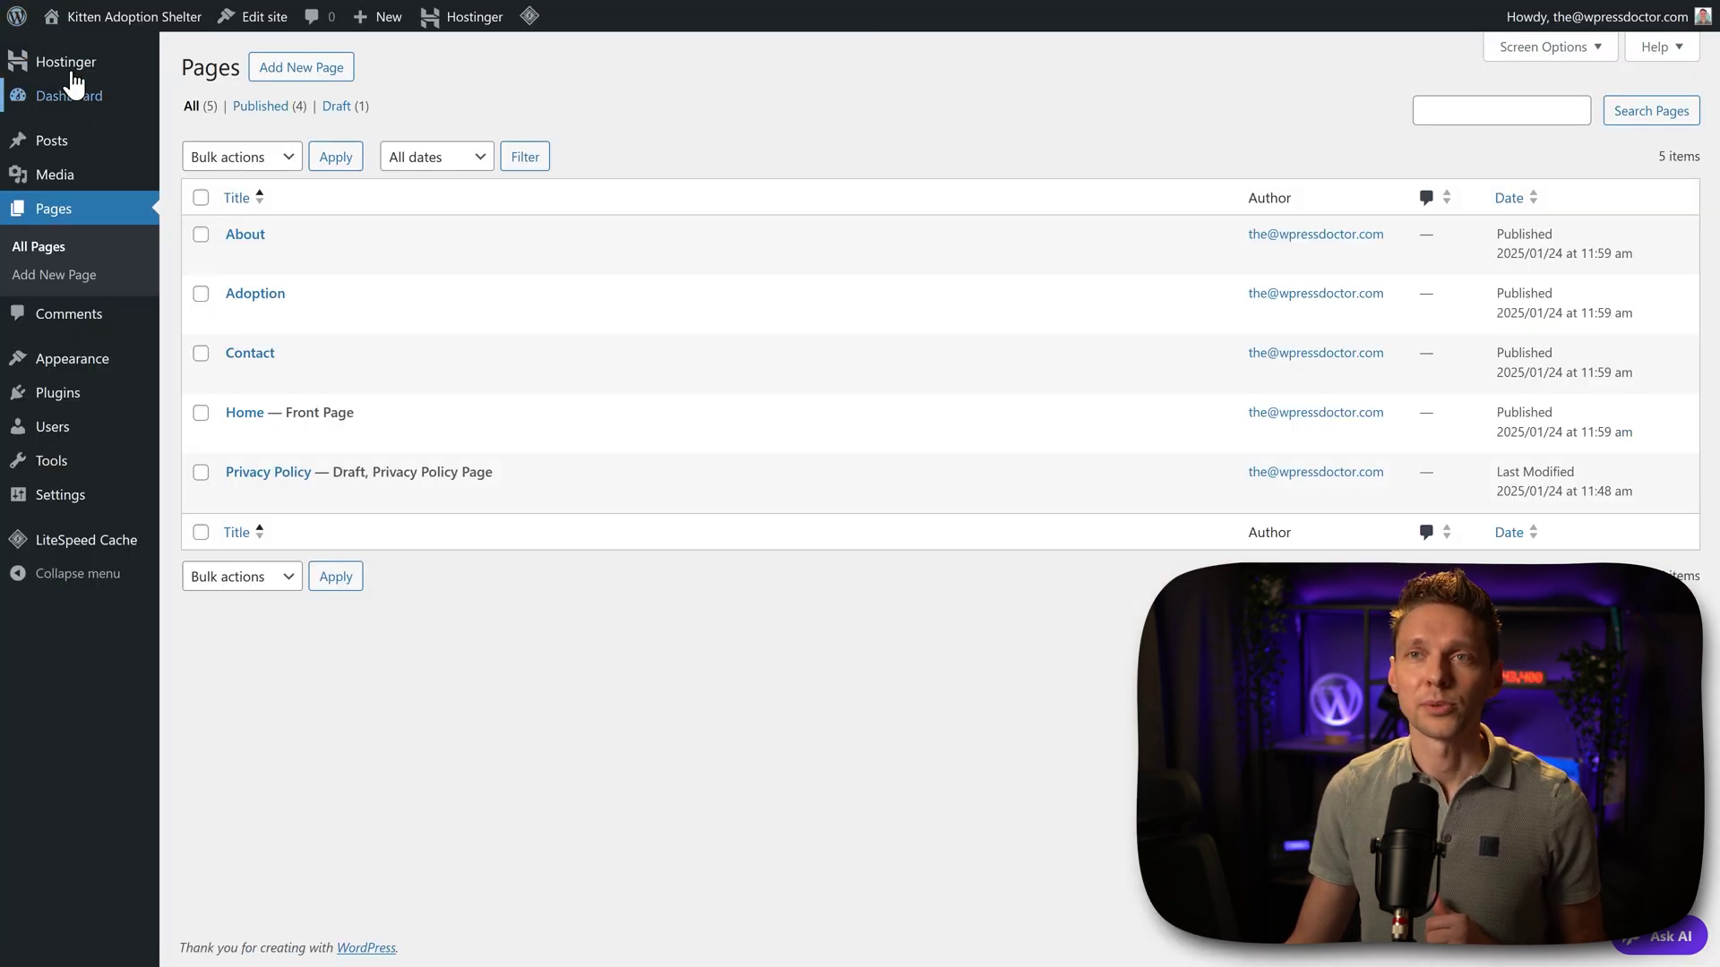
pyautogui.moveTo(65, 61)
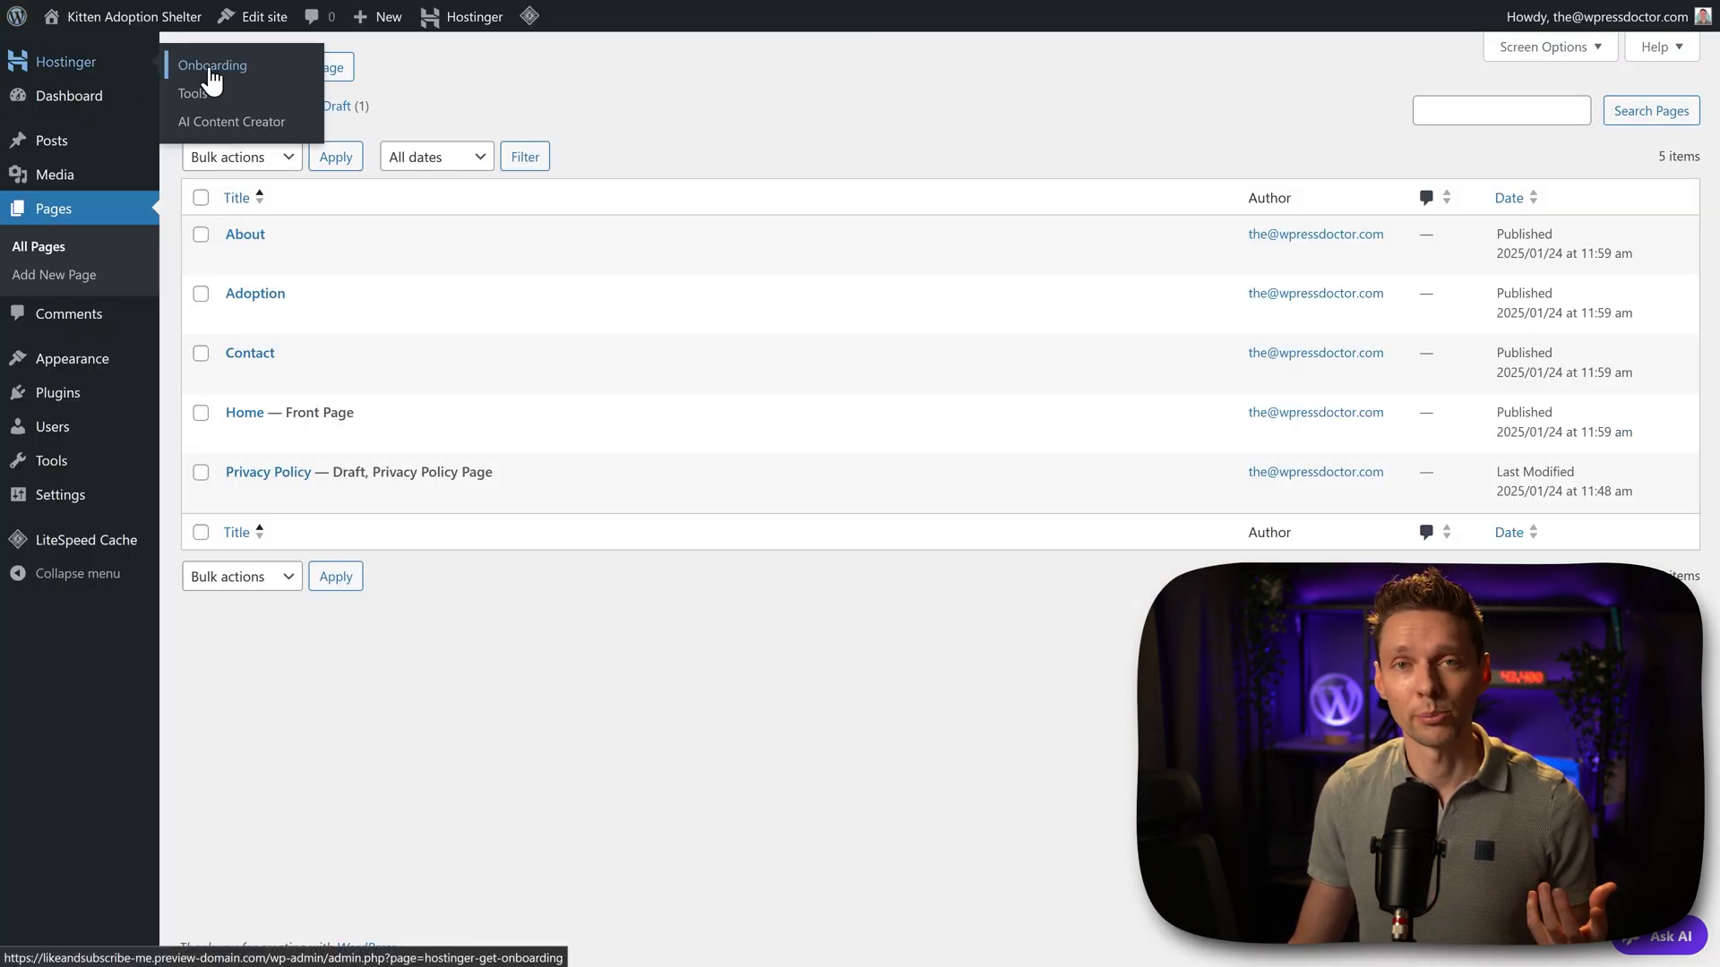
# From Hostinger's website setup page, start a new AI-generated site for the Kitten Adoption Shelter
pyautogui.click(210, 72)
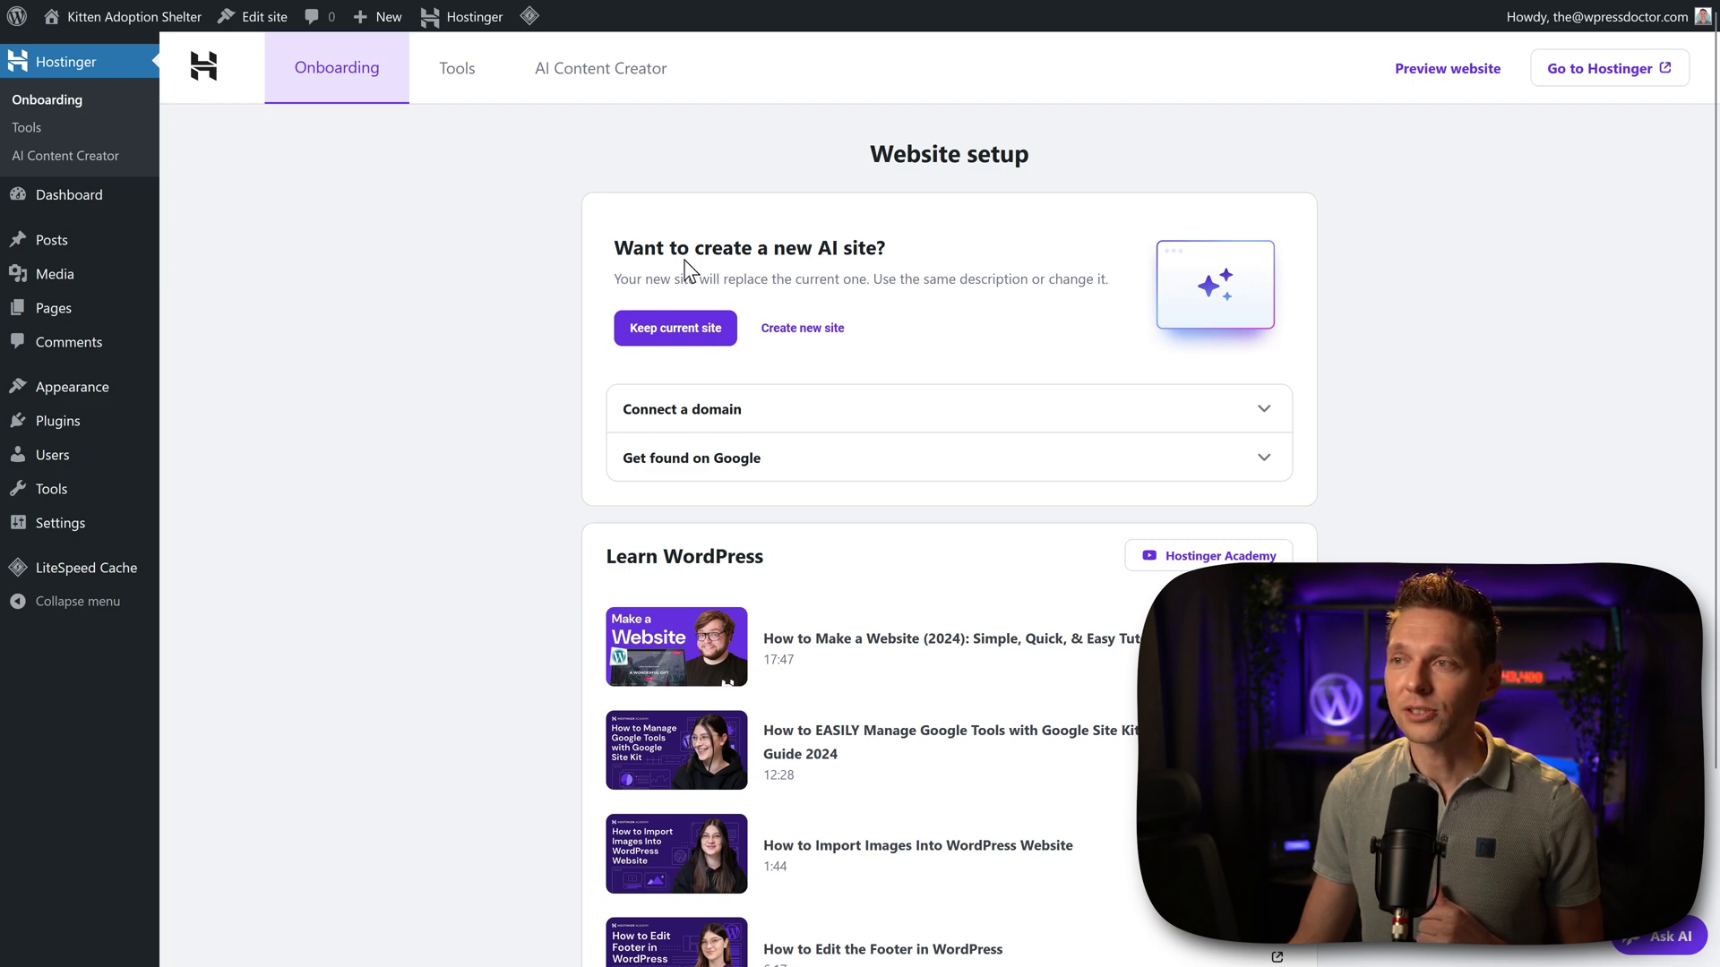
pyautogui.click(812, 330)
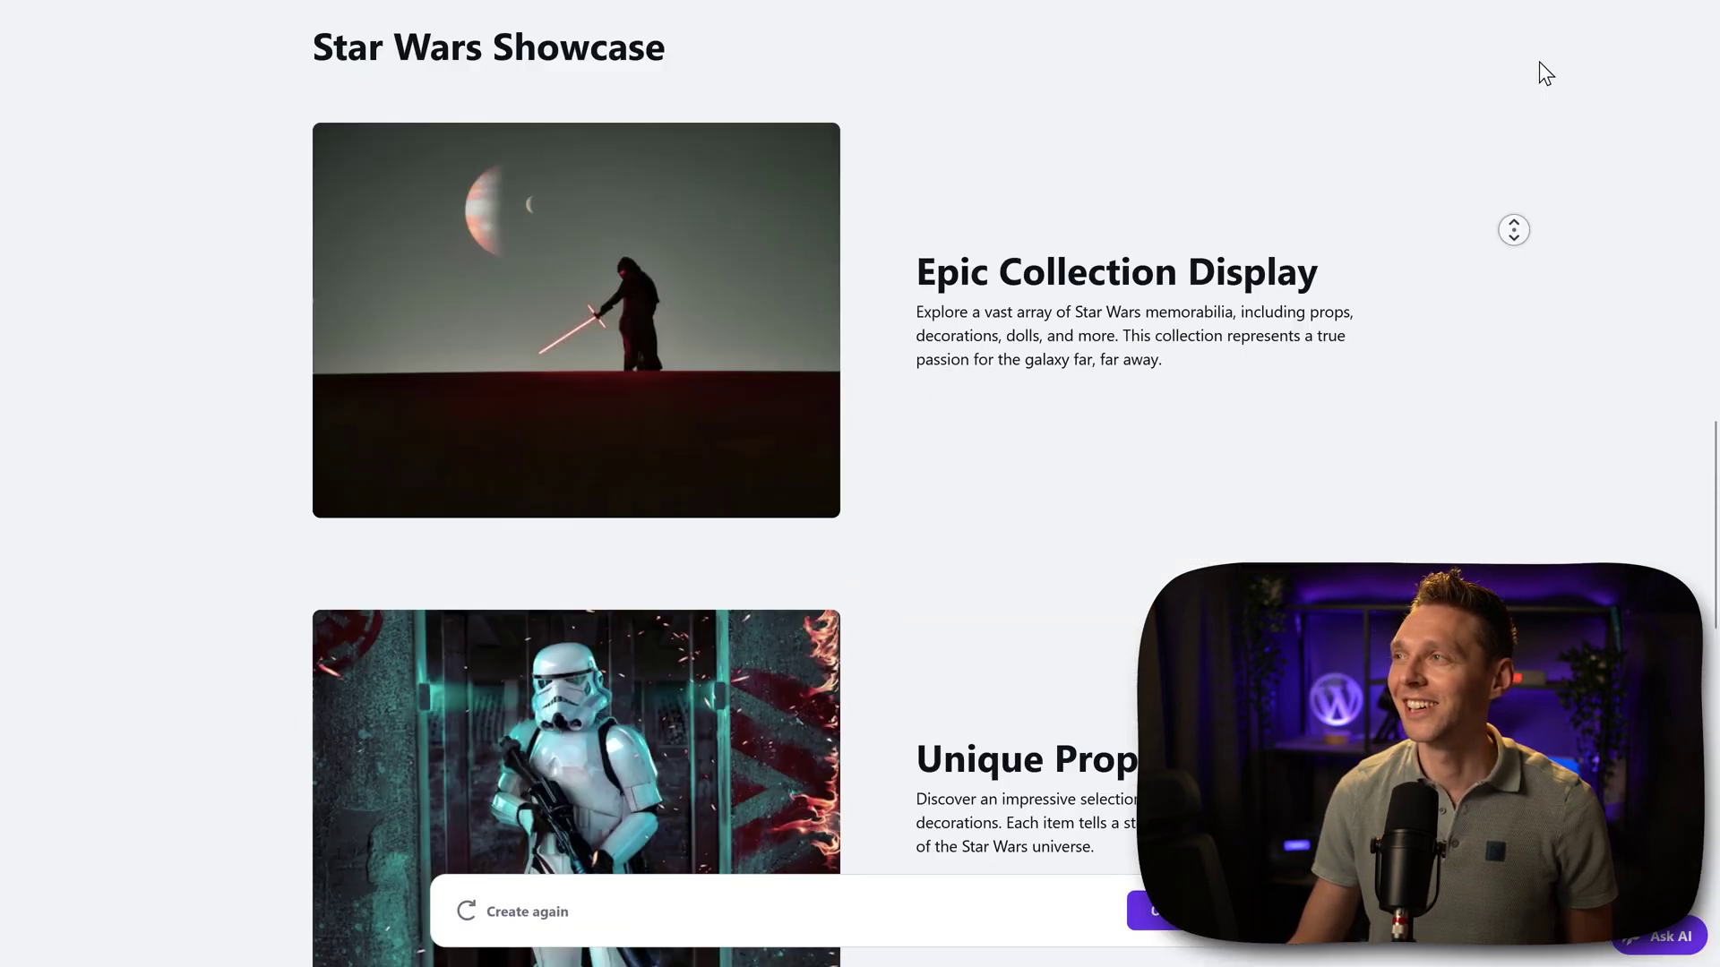
# Browse the example AI site's Gallery and About pages
pyautogui.click(1535, 62)
pyautogui.click(1203, 45)
pyautogui.middleClick(1478, 234)
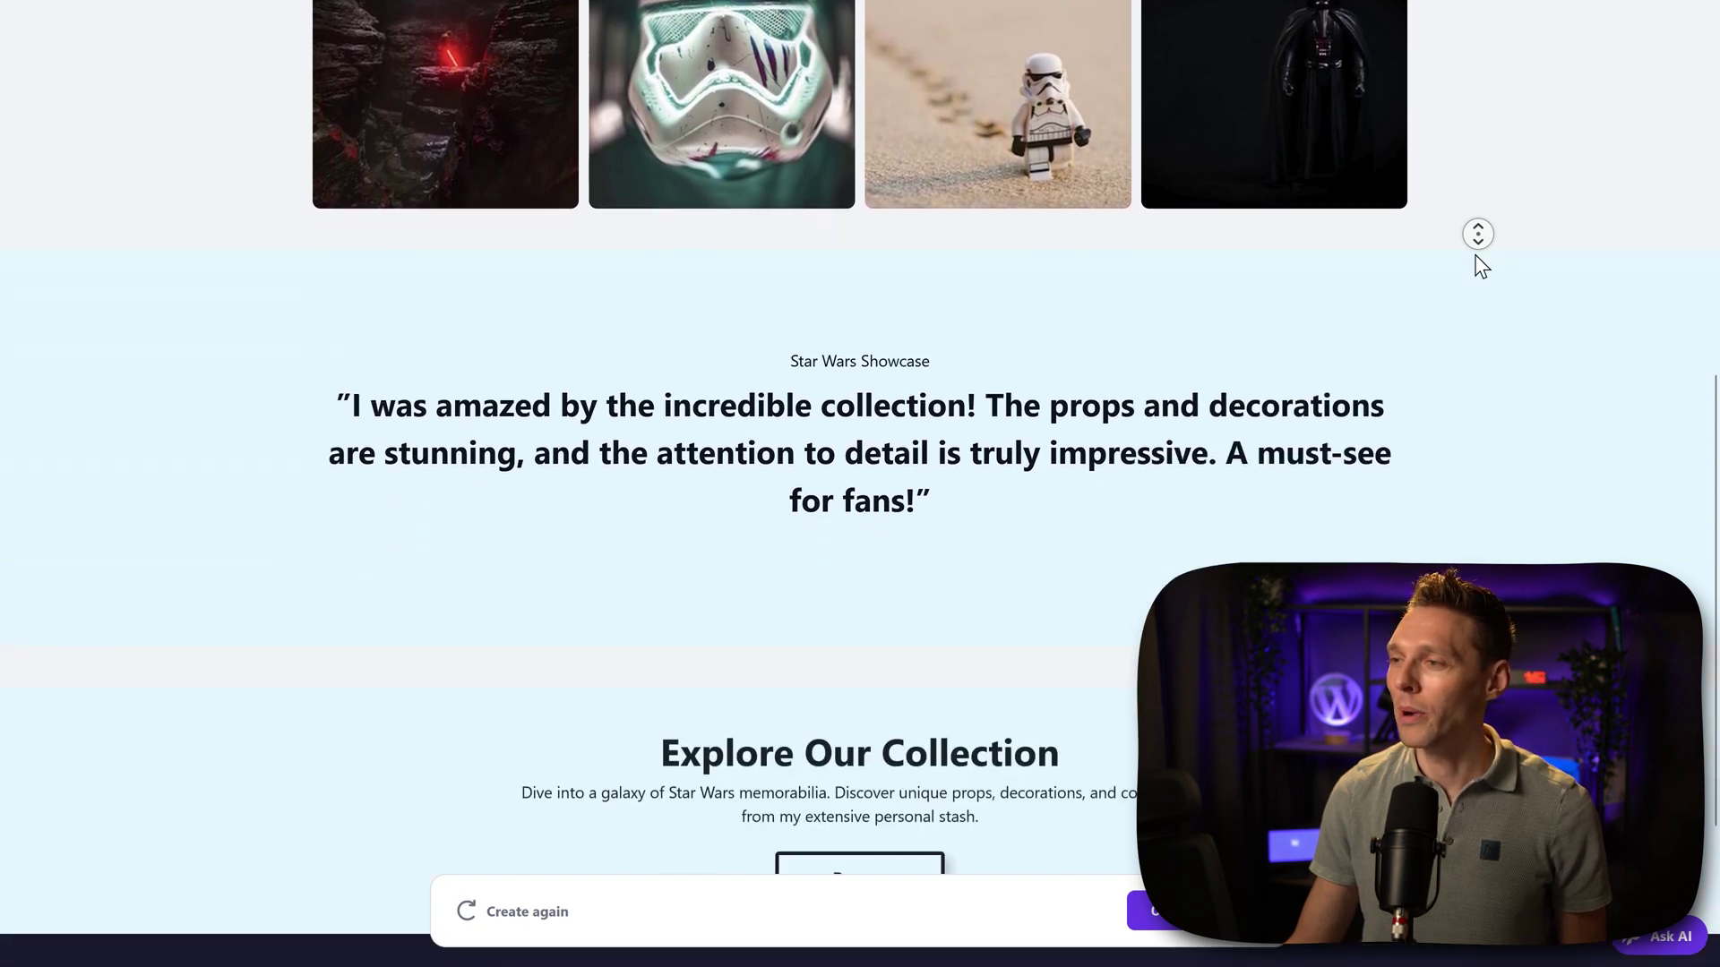
pyautogui.press('Home')
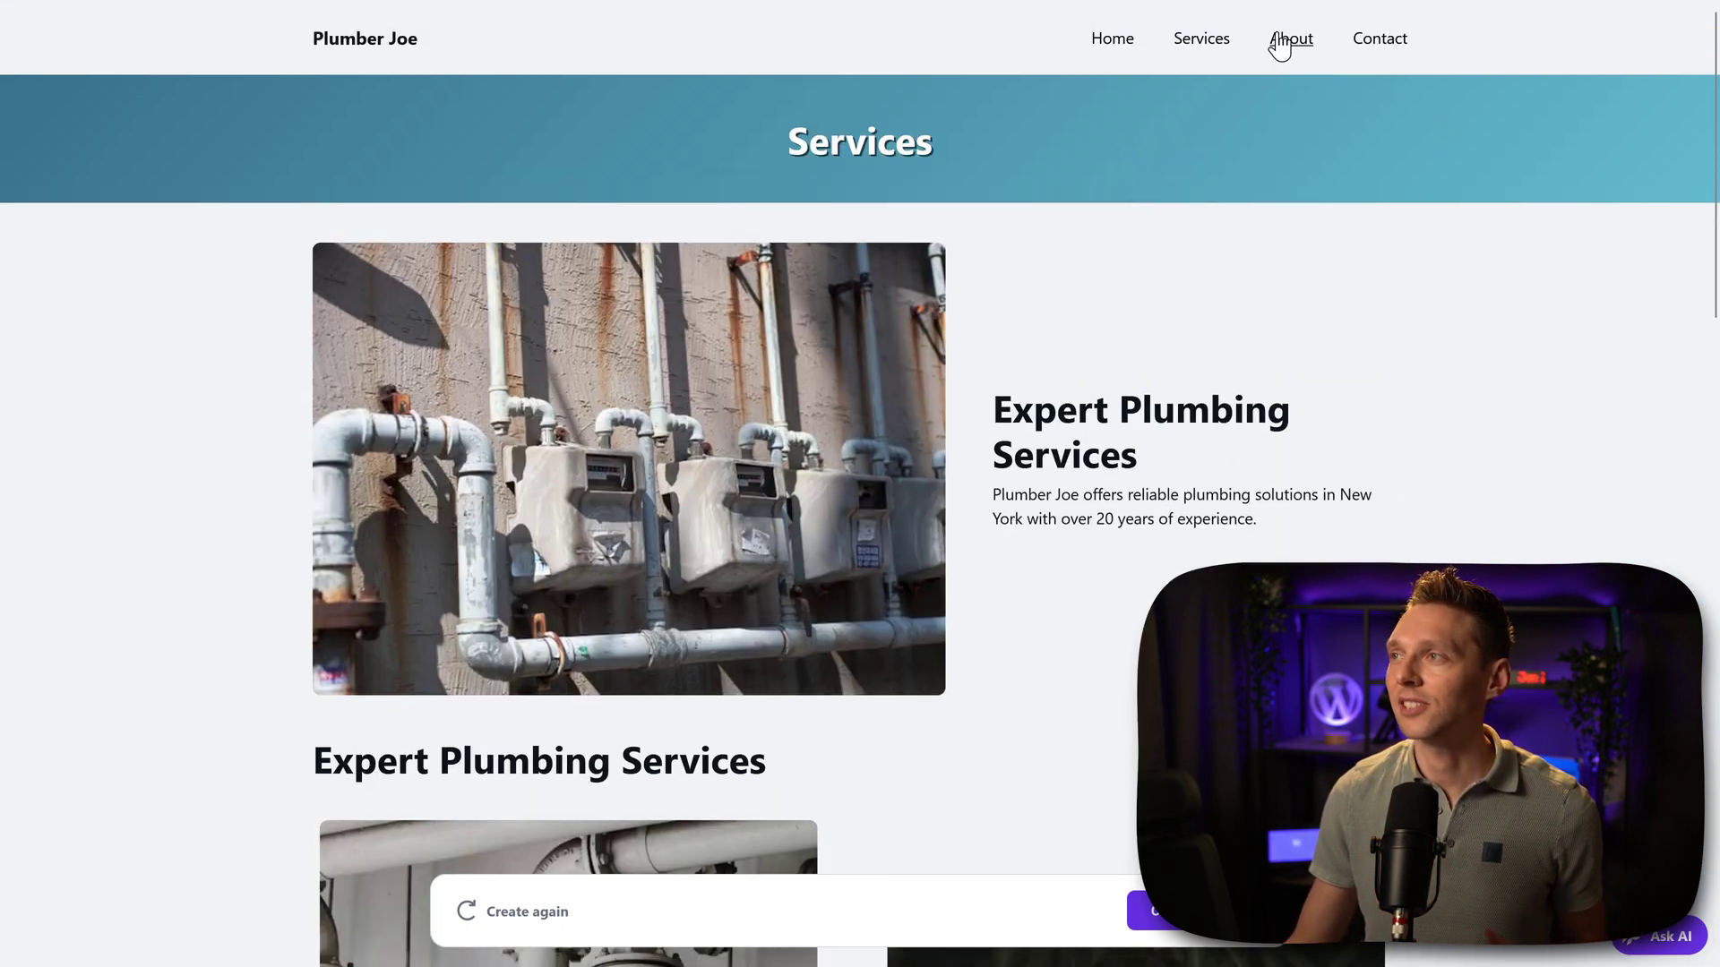
pyautogui.click(1281, 41)
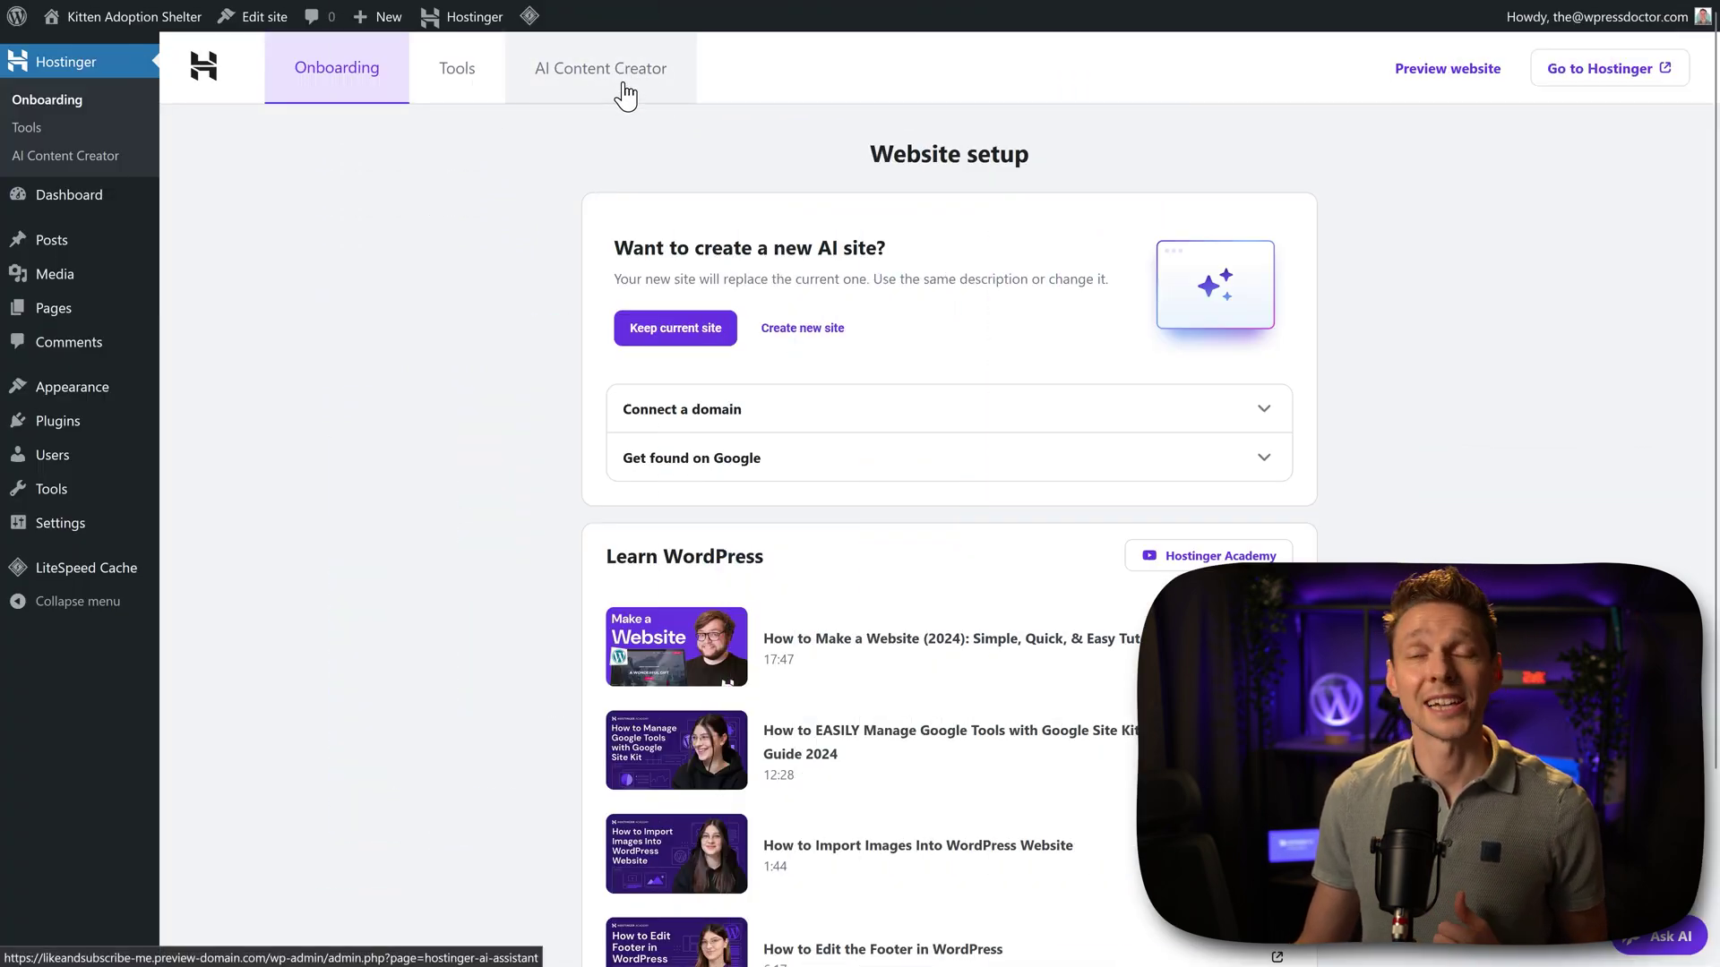
# In AI Content Creator, choose a long Pages piece with Trustworthy and Friendly tones
pyautogui.click(624, 89)
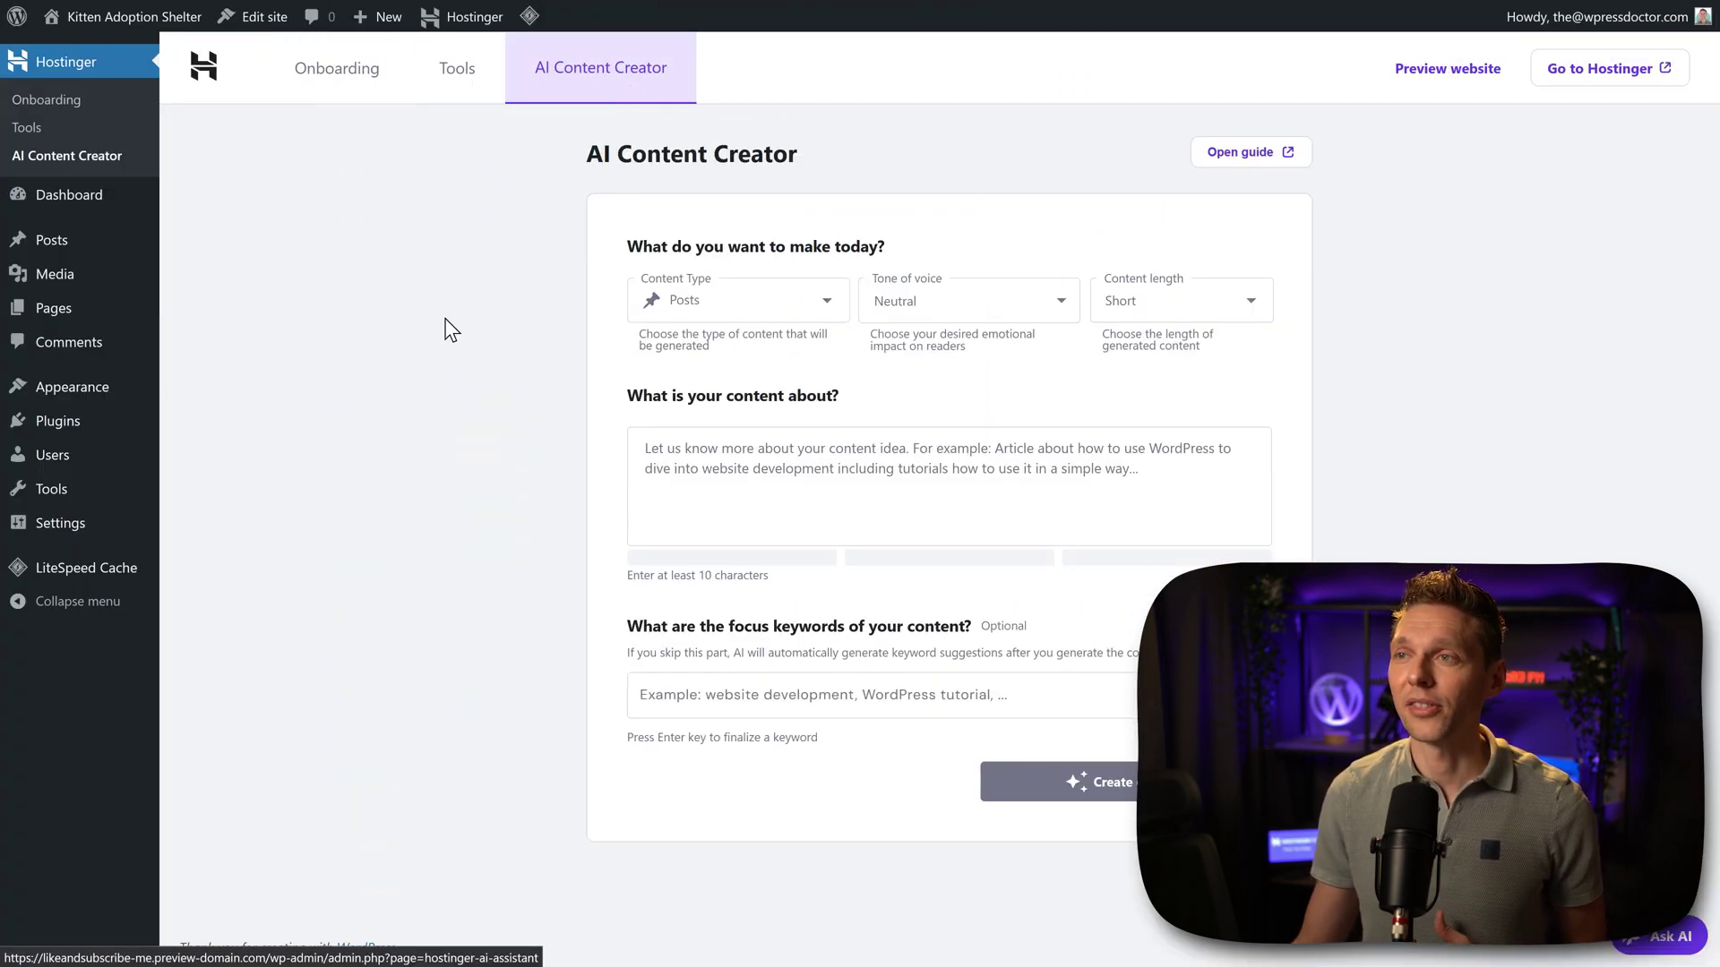
pyautogui.click(786, 316)
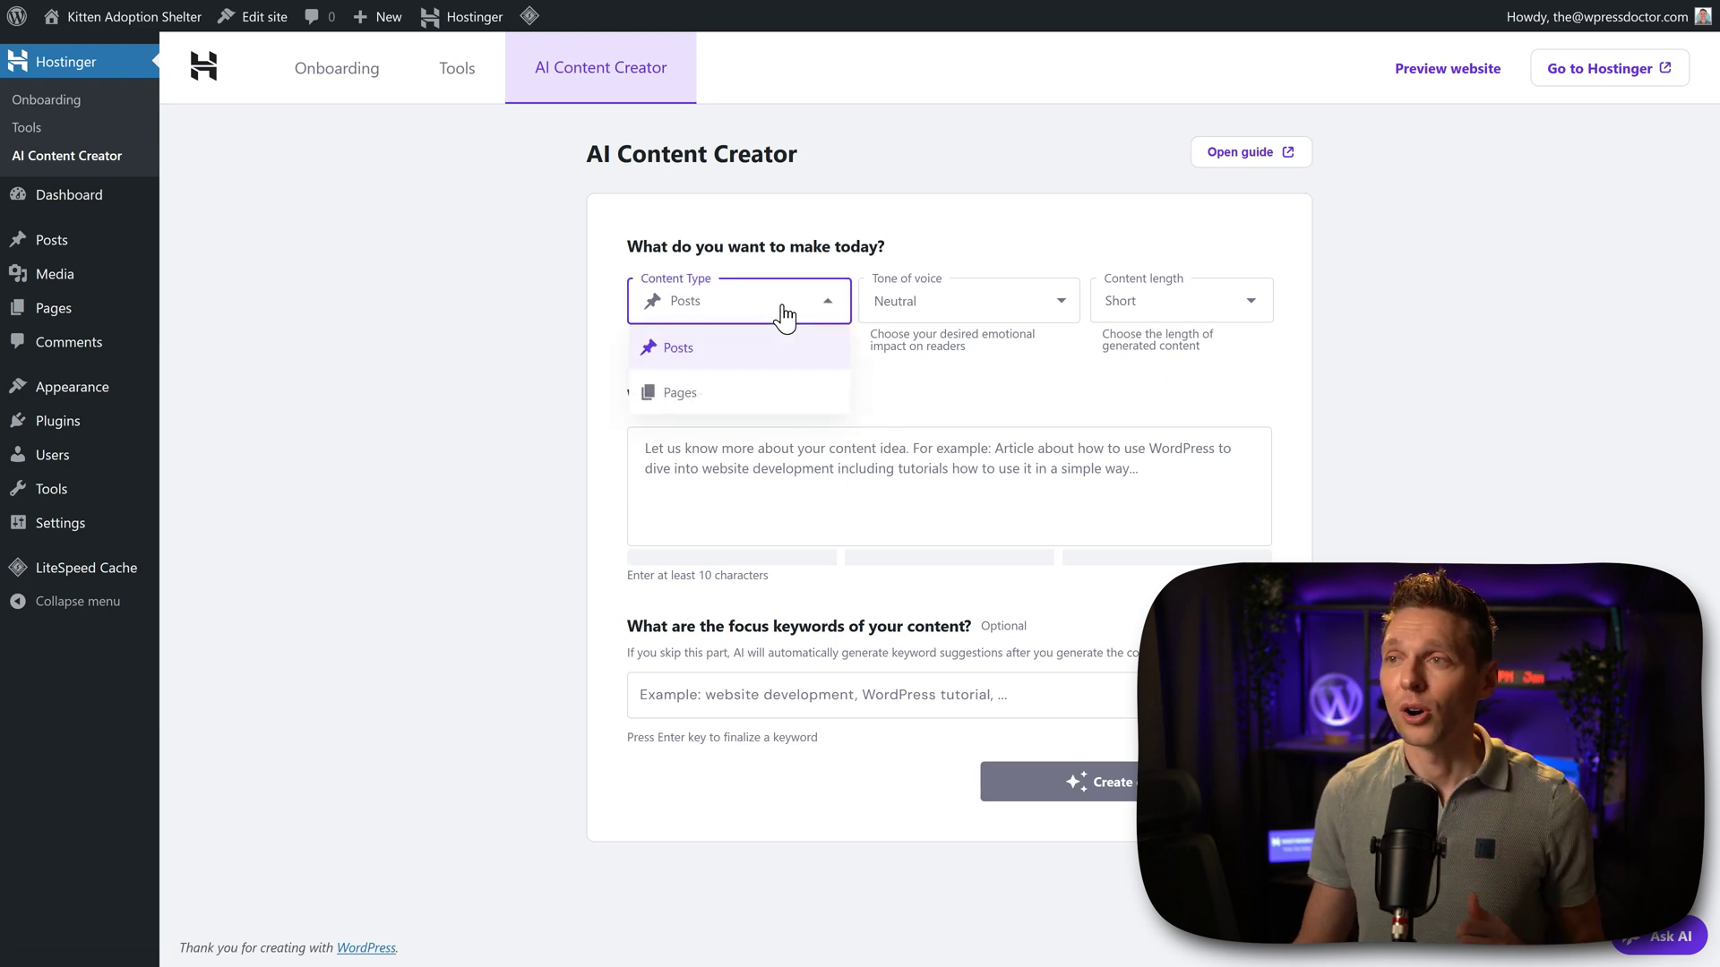
pyautogui.click(691, 398)
pyautogui.click(937, 310)
pyautogui.click(919, 403)
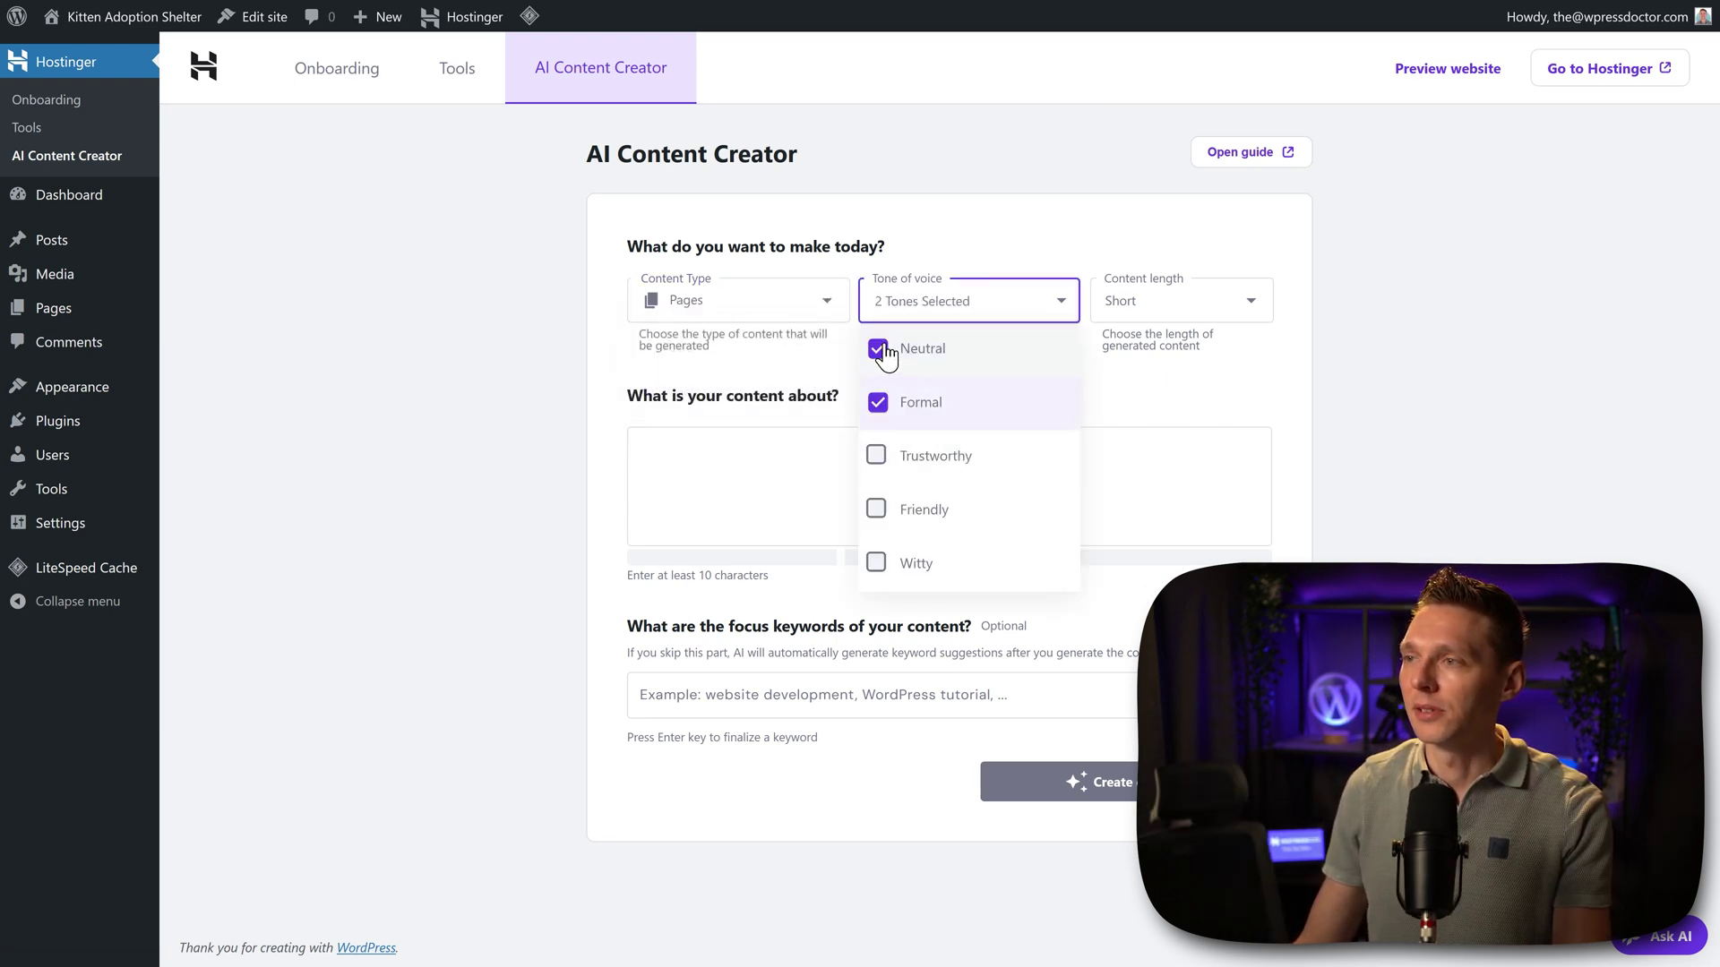
pyautogui.click(876, 455)
pyautogui.click(876, 401)
pyautogui.click(877, 349)
pyautogui.click(876, 509)
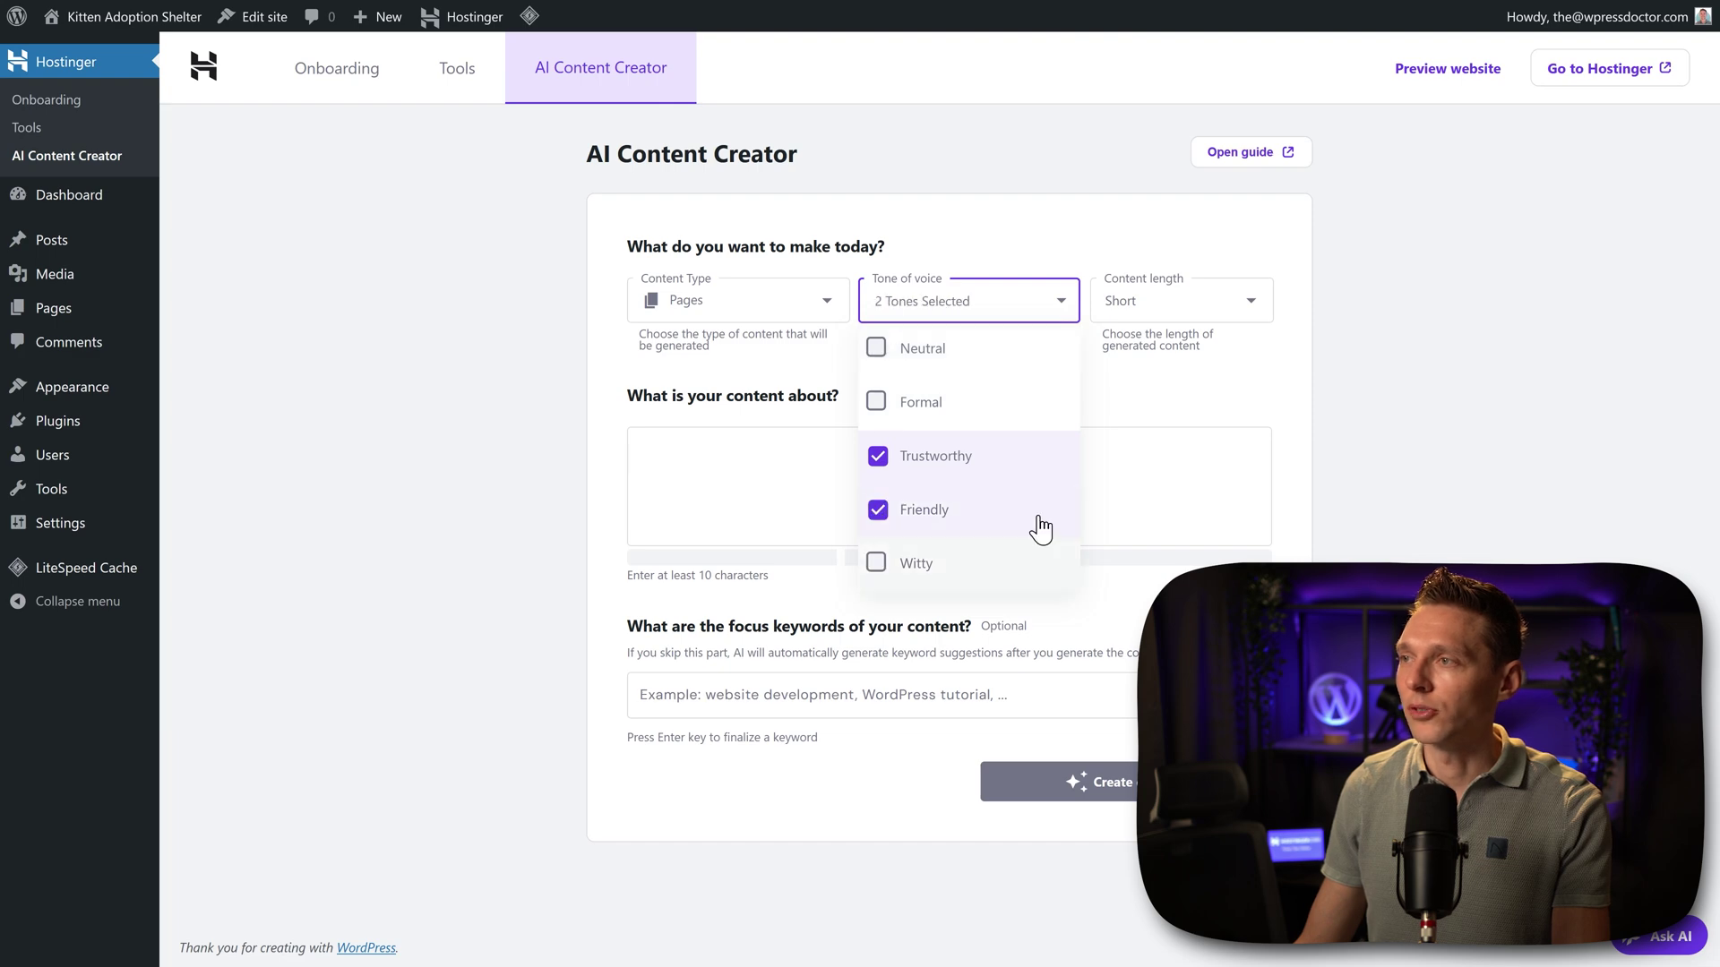
pyautogui.click(1178, 316)
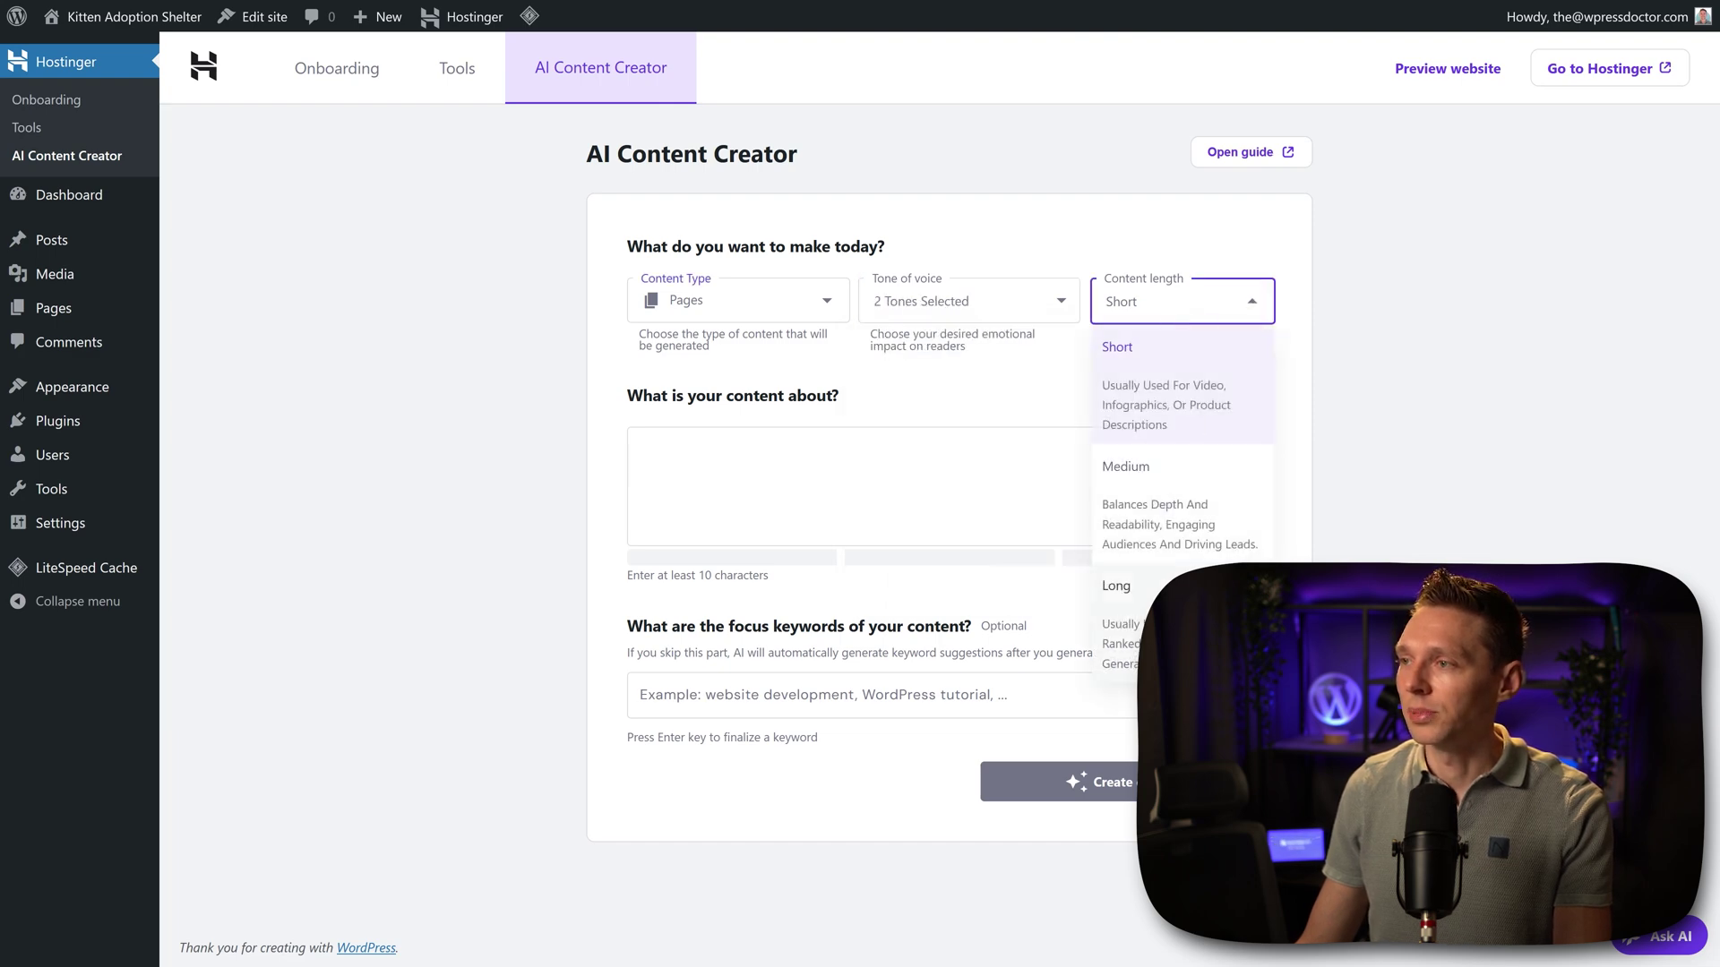
pyautogui.click(1130, 593)
# Paste the three-services description, add focus keyword 'services', and generate the page
pyautogui.click(893, 502)
pyautogui.write("Elaborate on our three services: 1. Rescue 2. Nurture 3. Home. These three services are at the core of our business, we adopt kittens from homes that had kittens but actually don't want to or can't care for those kittens. We then take them in and nurture them until someone comes along and want to give them a new home.")
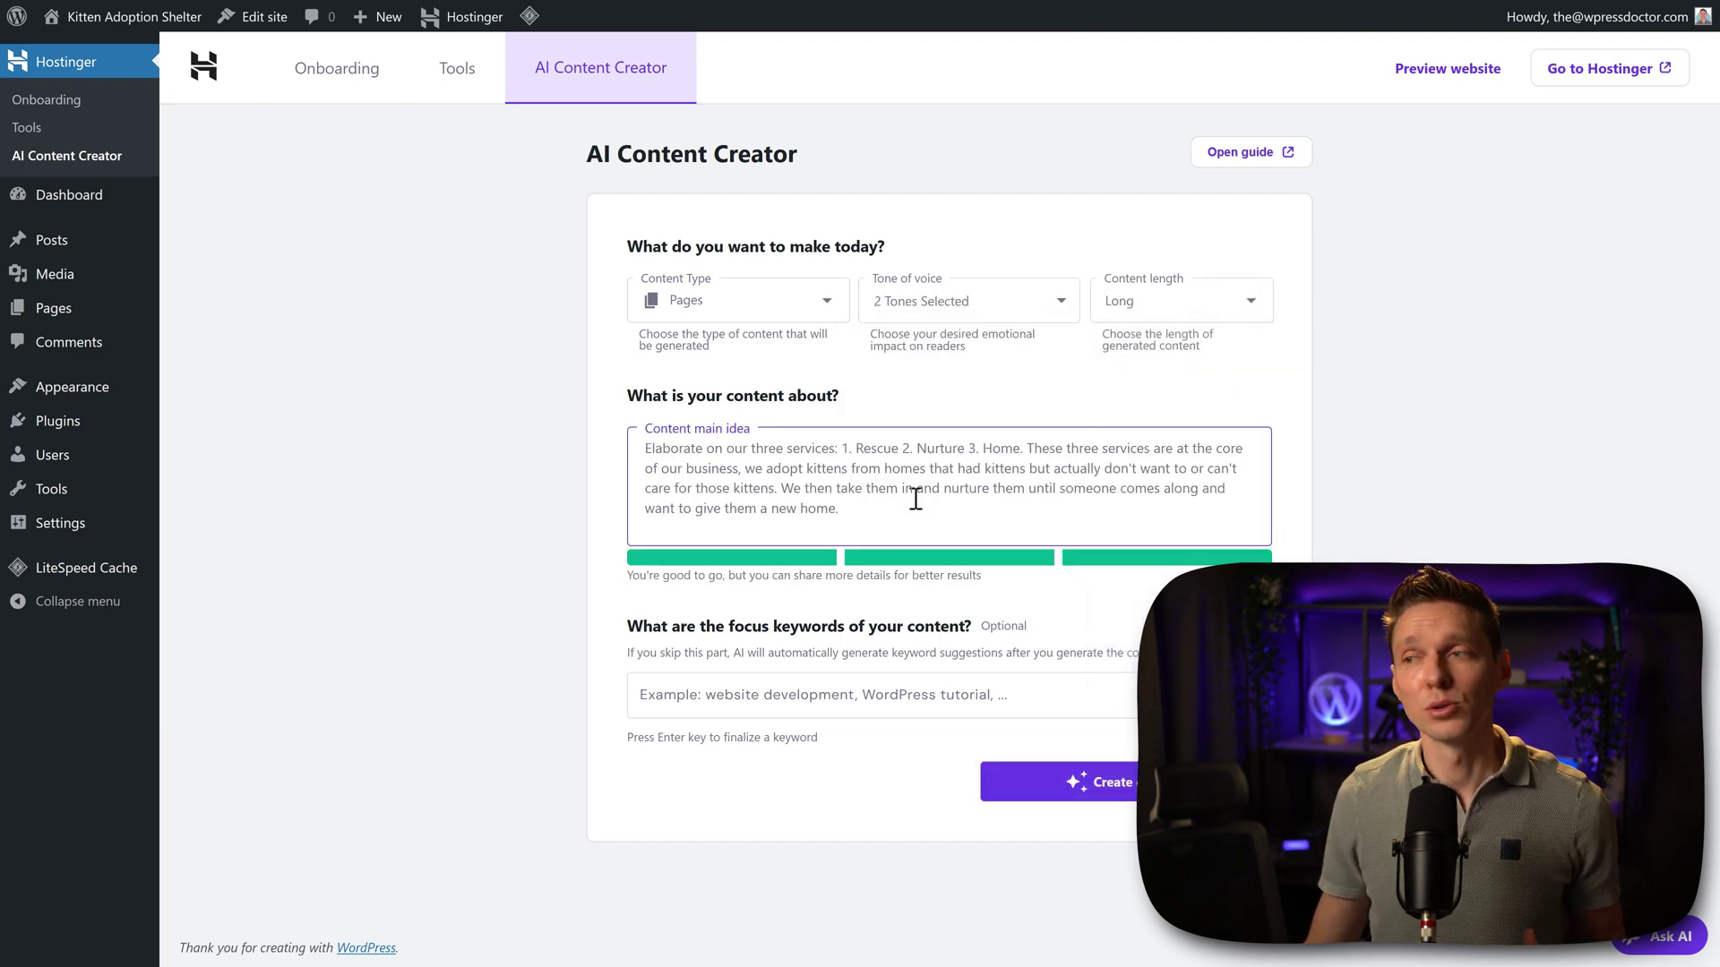
pyautogui.click(835, 703)
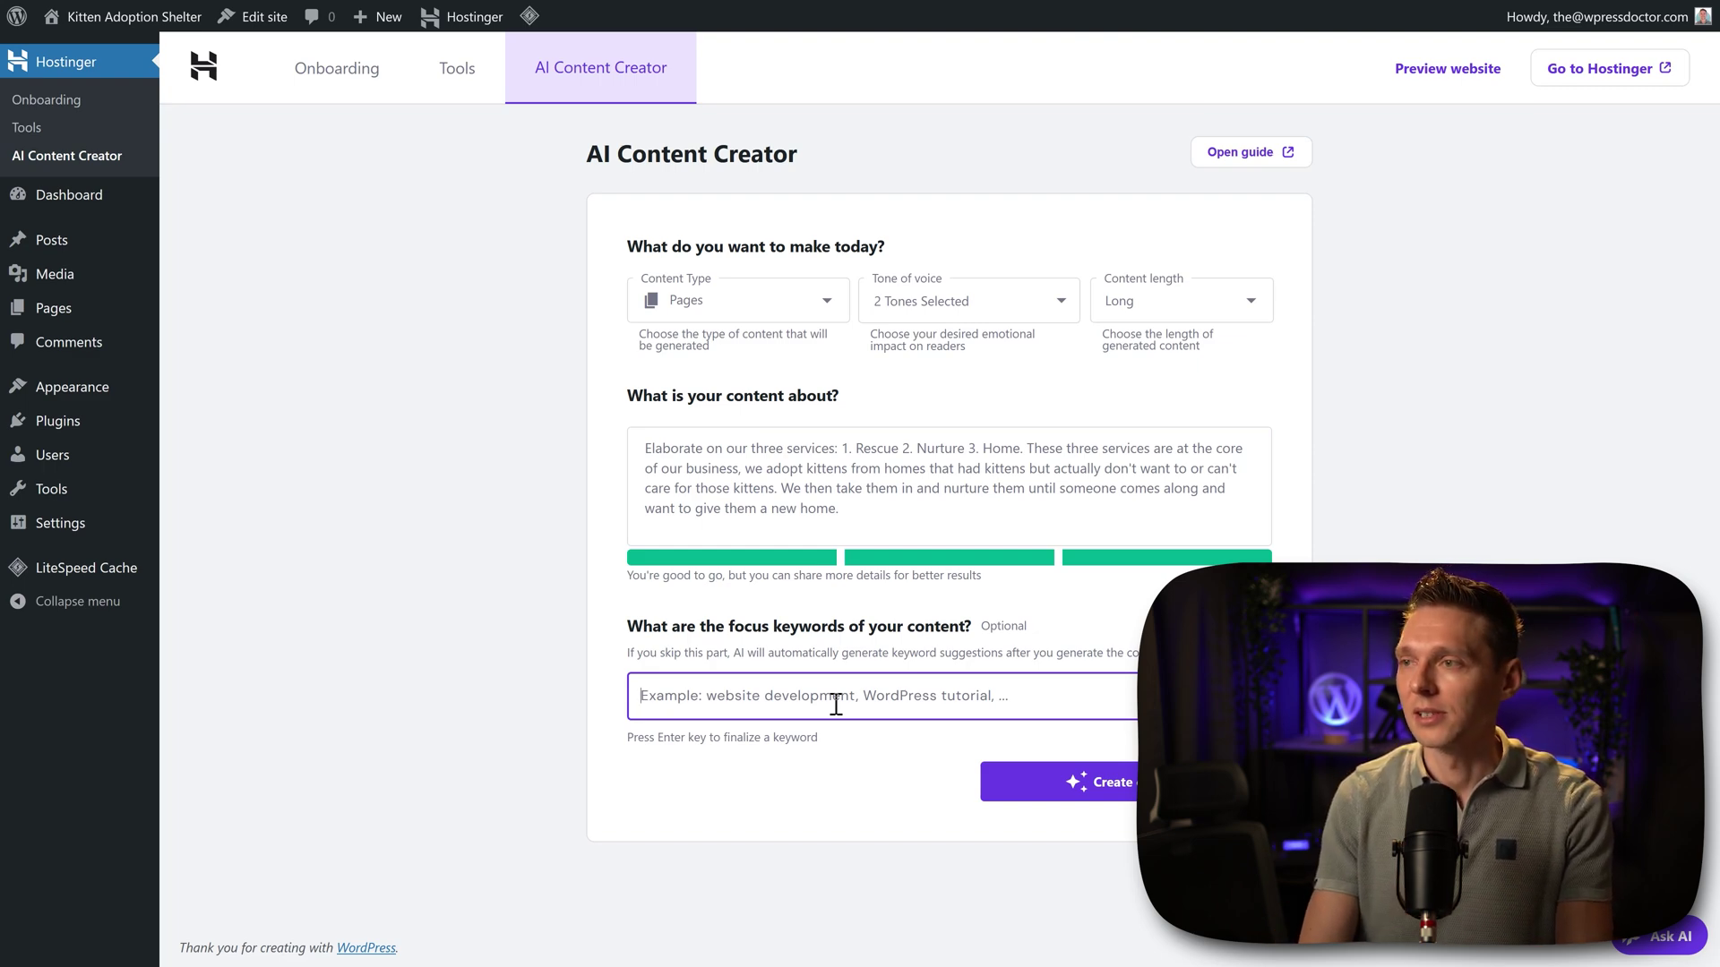
pyautogui.write('services')
pyautogui.press('Return')
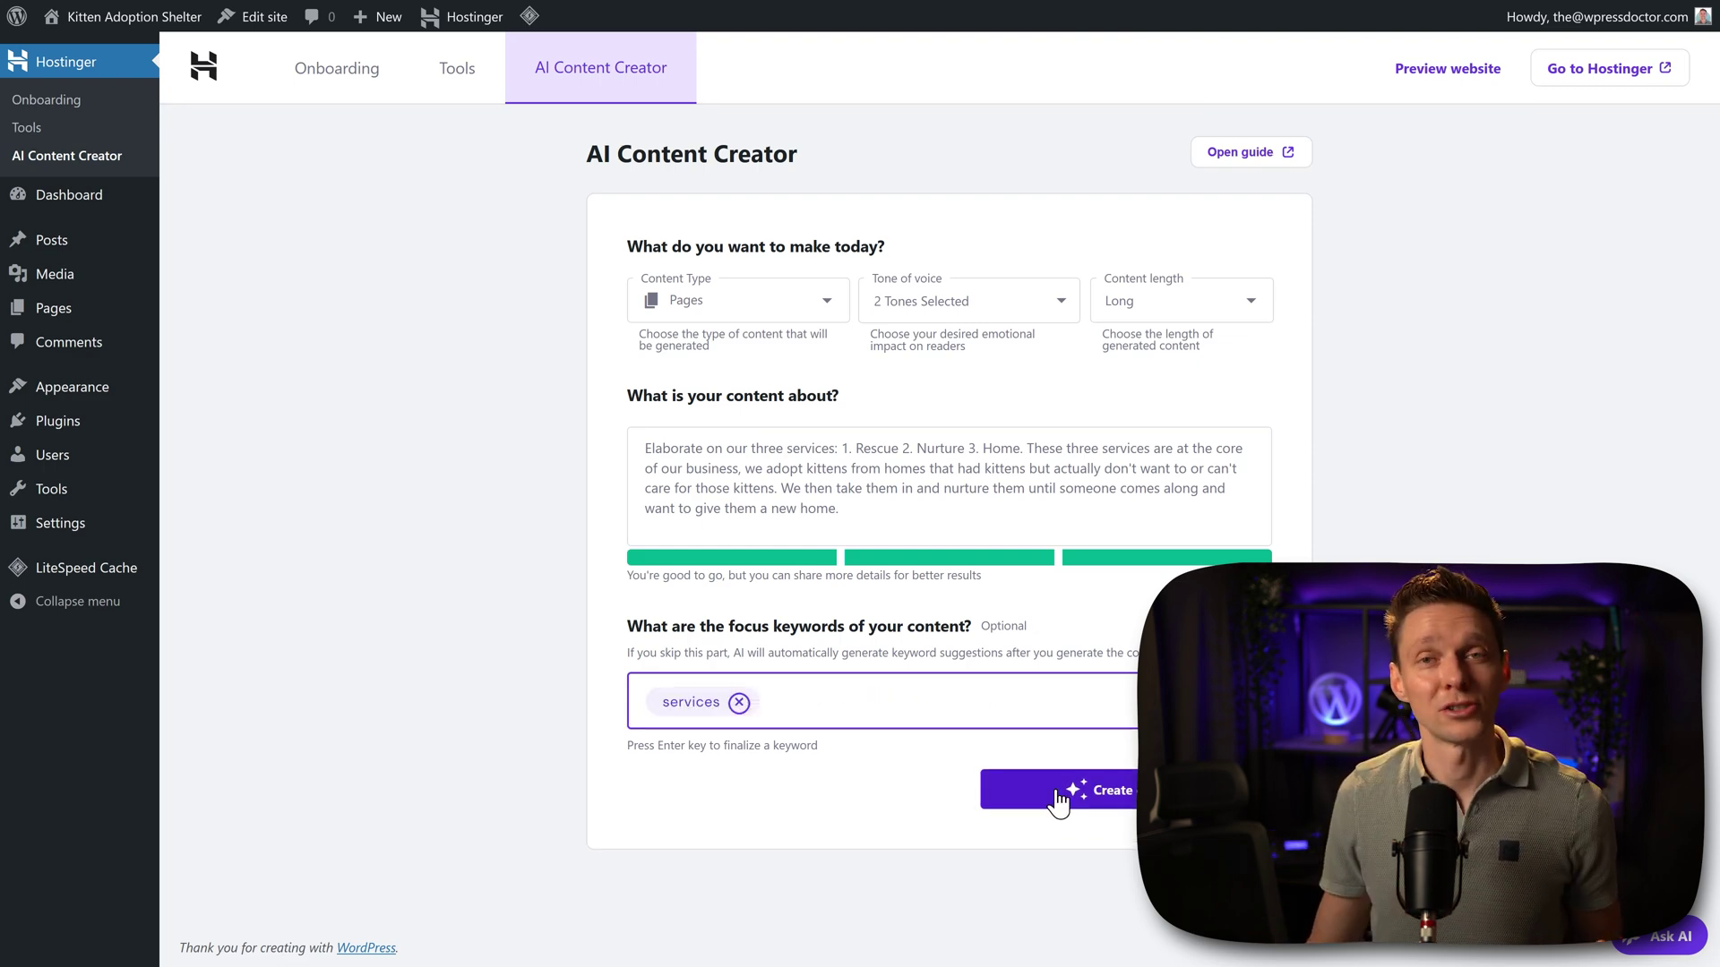
pyautogui.click(1057, 789)
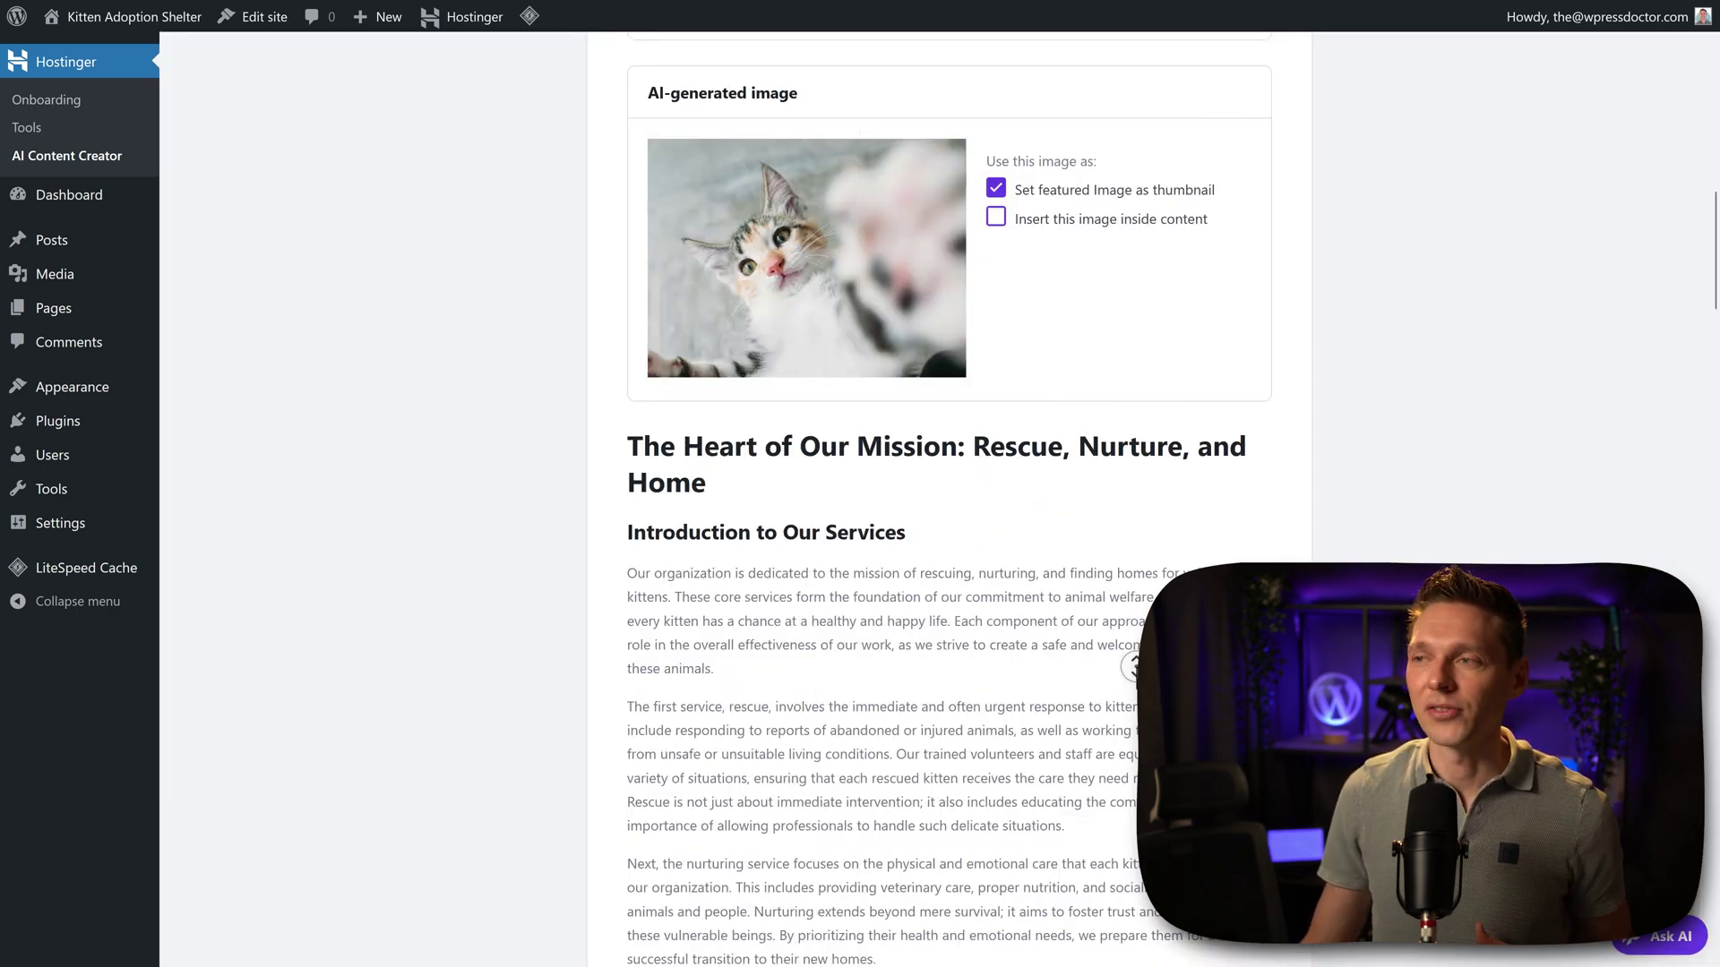
# Review the generated Rescue, Nurture and Home article and keep it as an editable draft
pyautogui.scroll(-1, 1130, 699)
pyautogui.scroll(-1, 1130, 699)
pyautogui.scroll(-2, 1131, 699)
pyautogui.scroll(-3, 1131, 699)
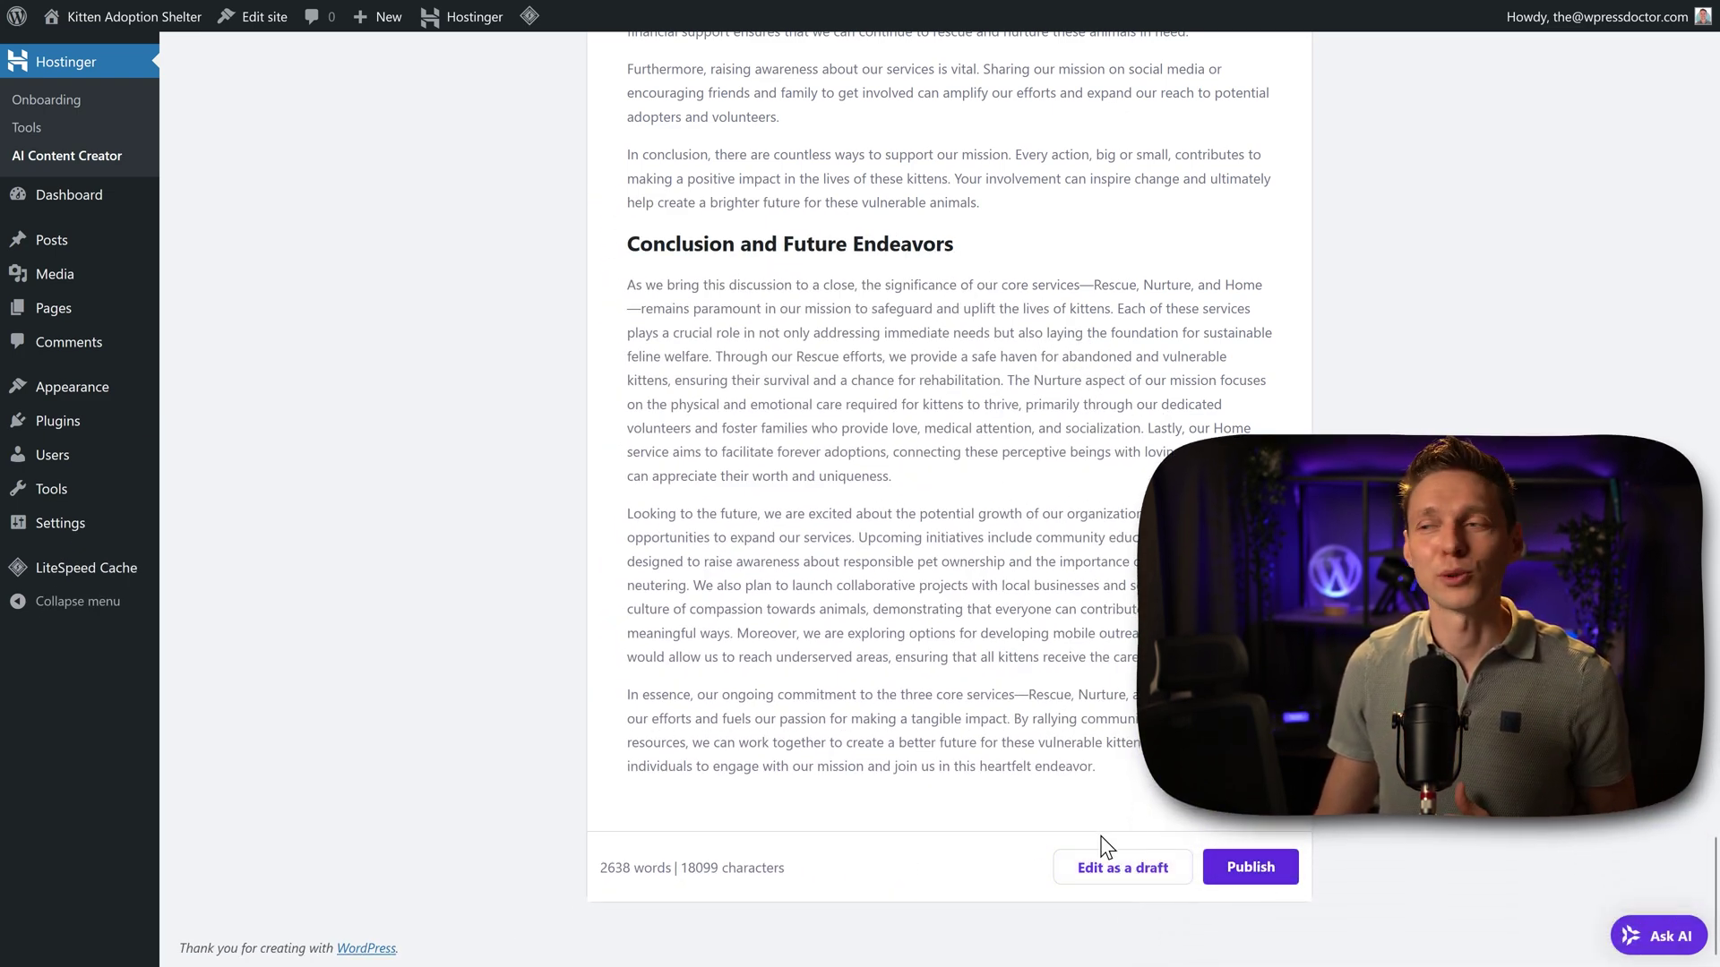
pyautogui.click(1111, 871)
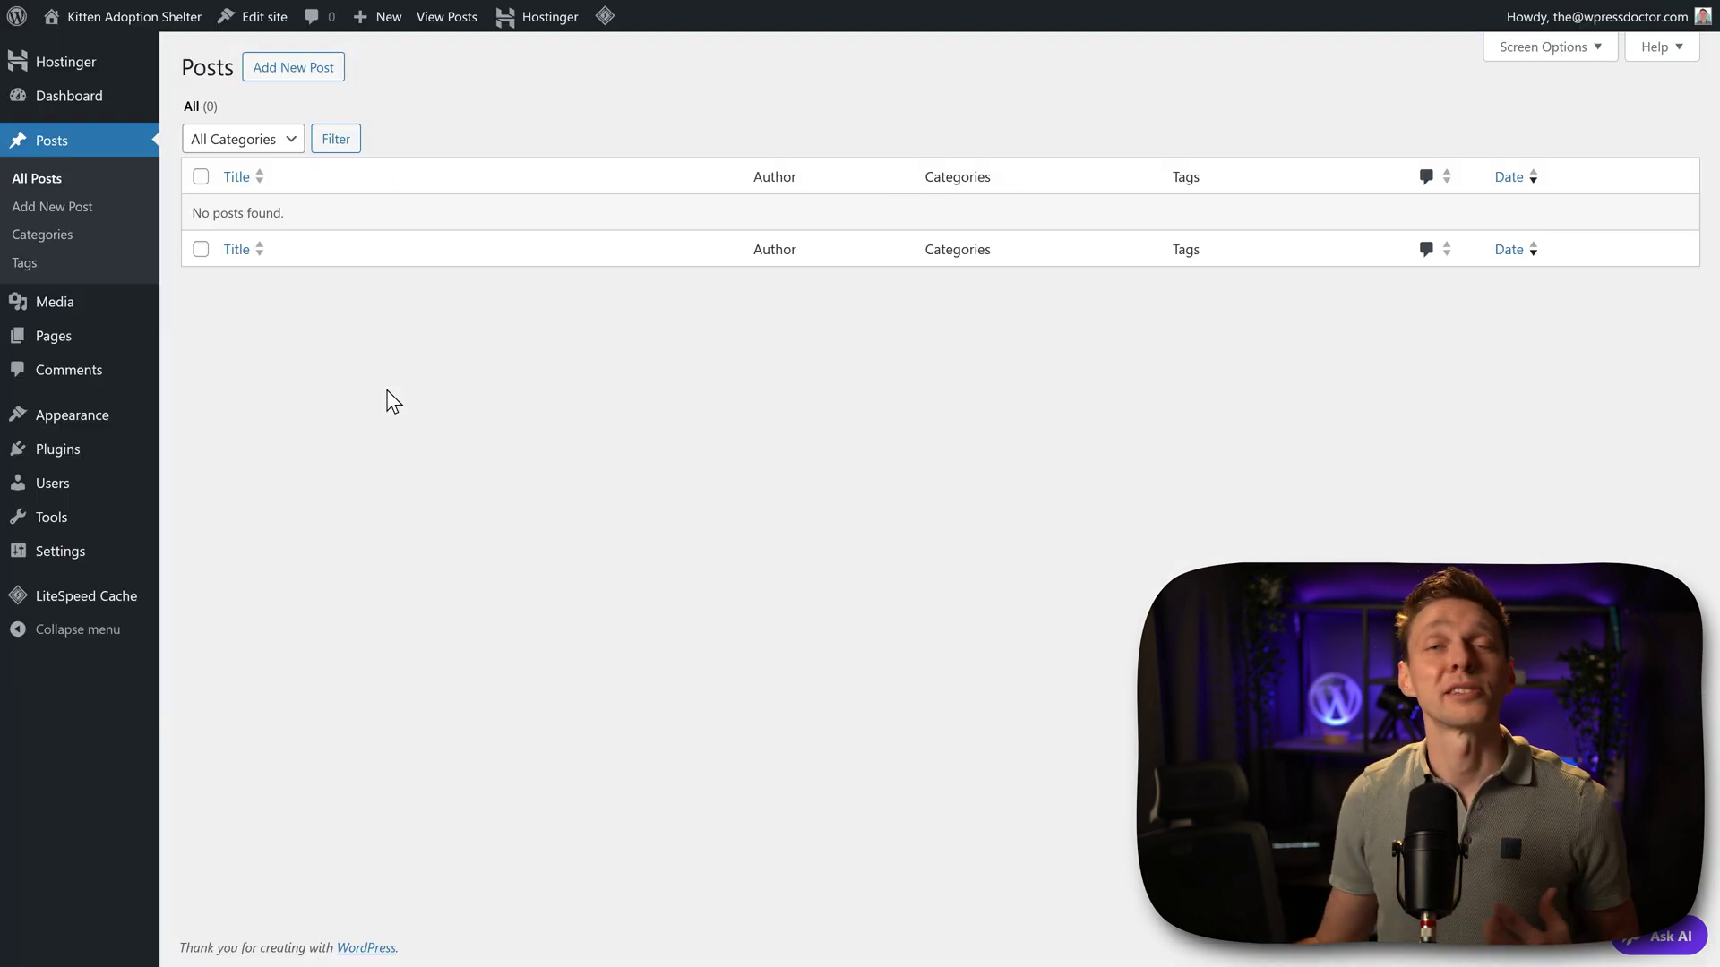
# Insert a Hostinger AI Content Creator block into a new post and select its Main topic field
pyautogui.click(296, 68)
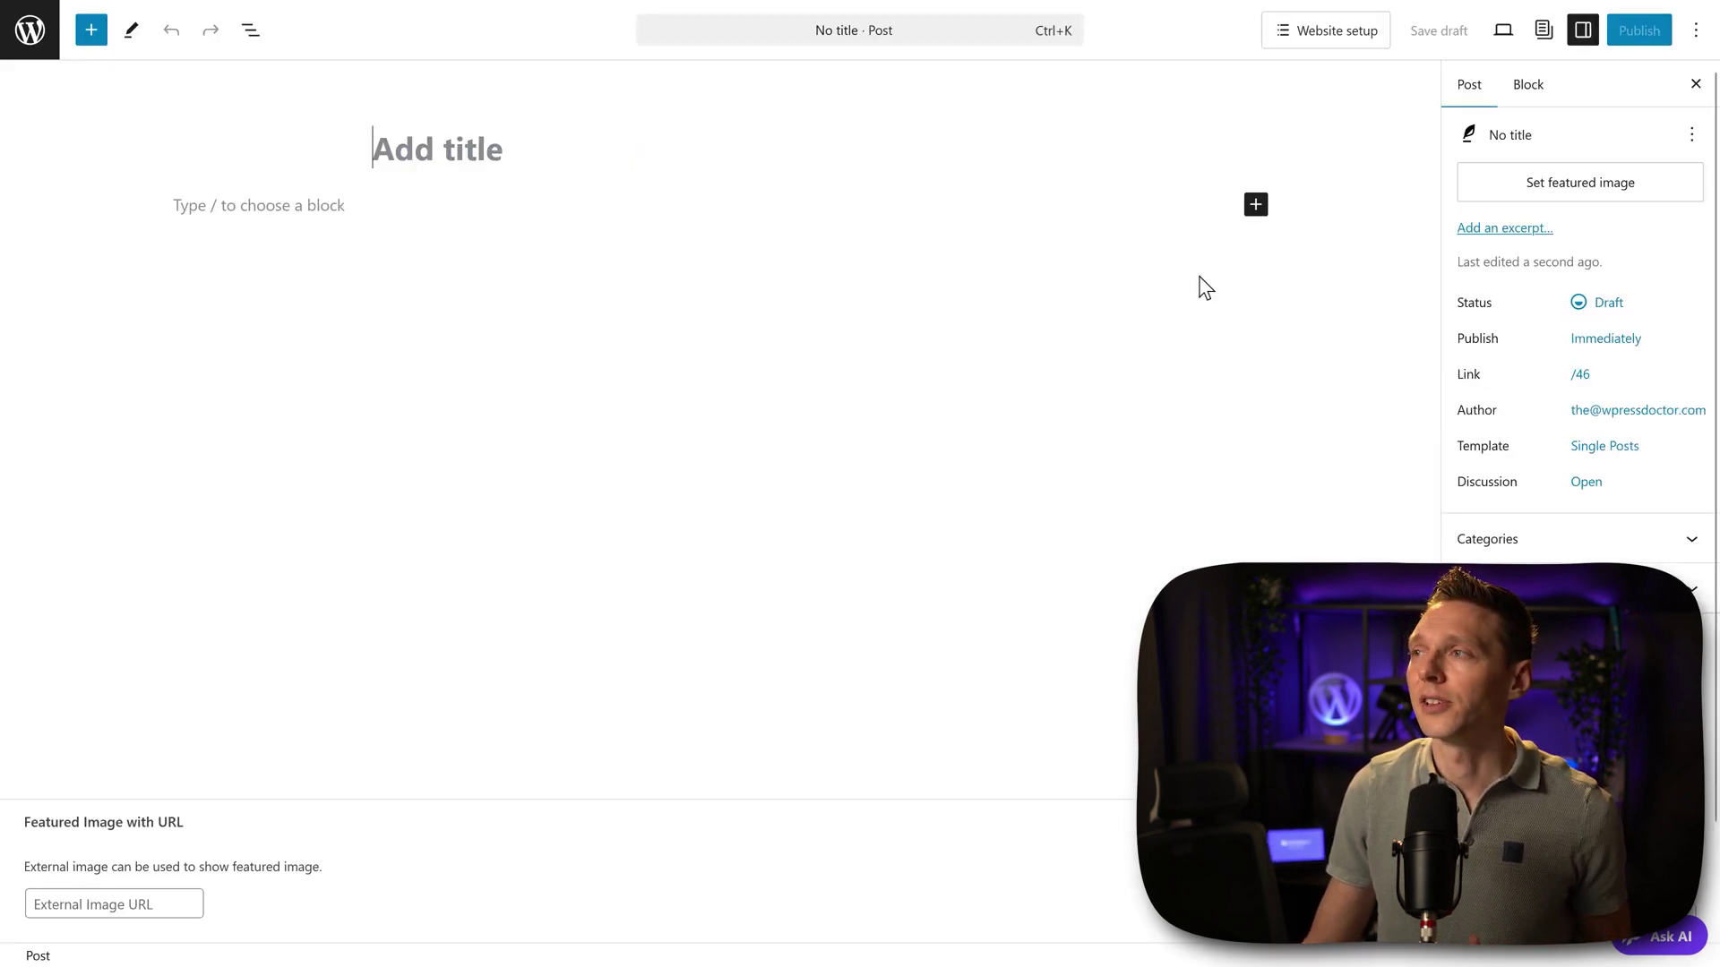
pyautogui.click(1255, 205)
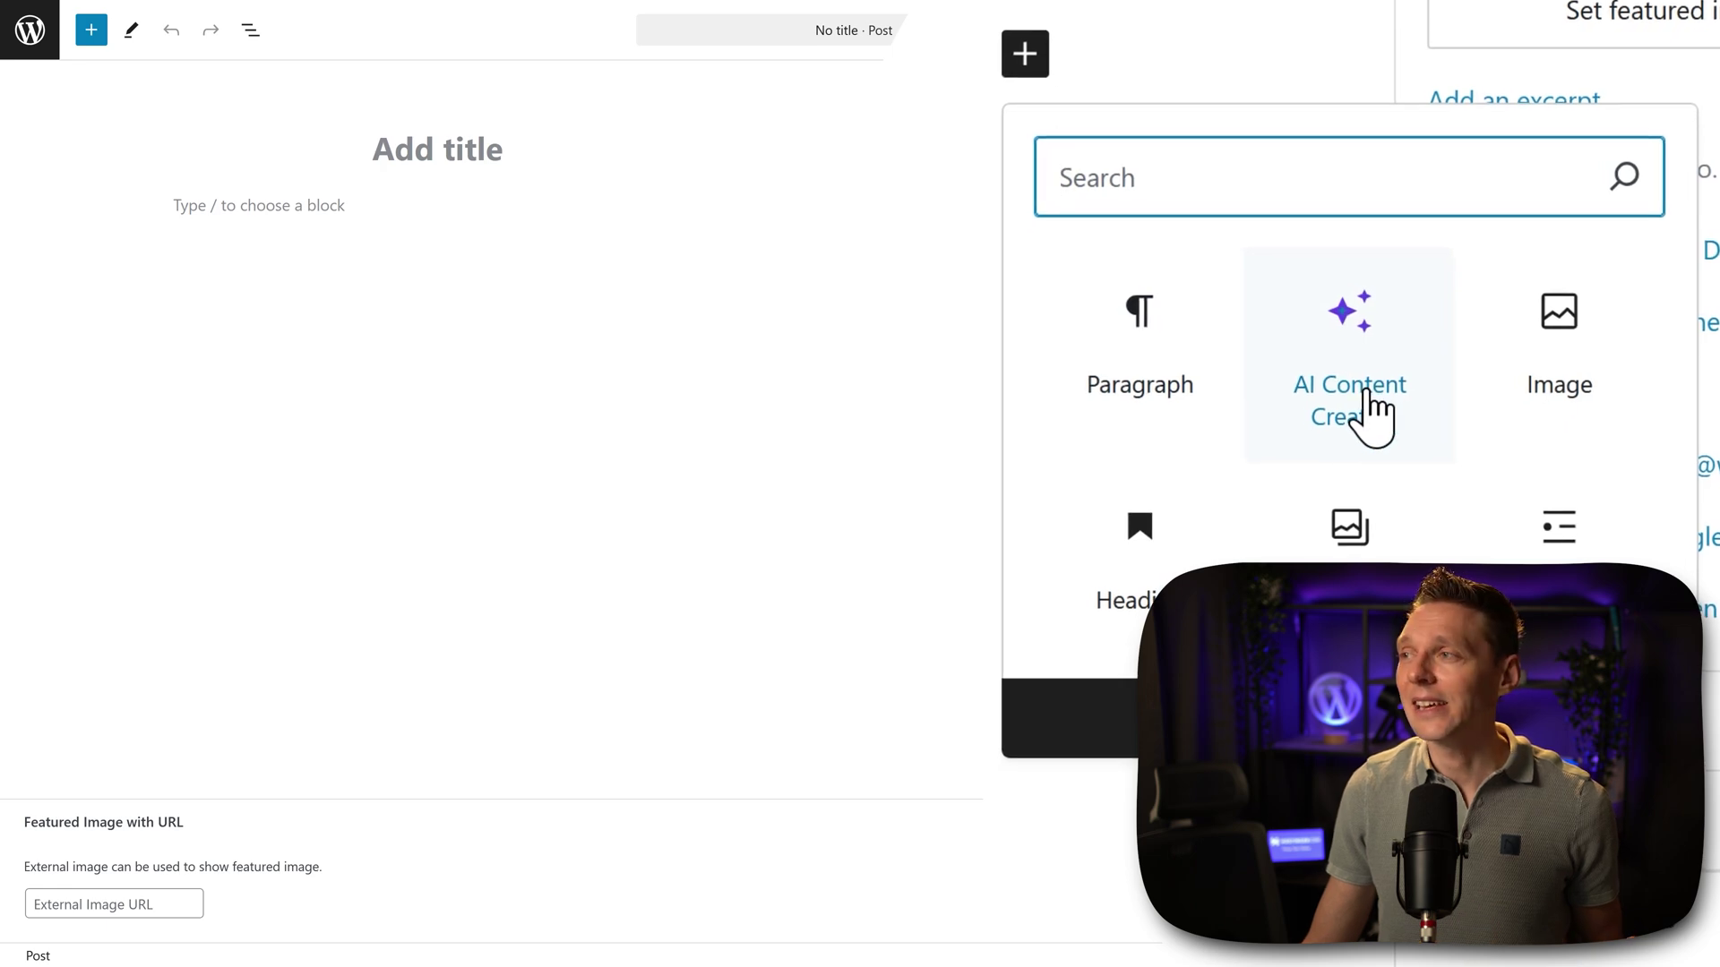
pyautogui.click(1368, 394)
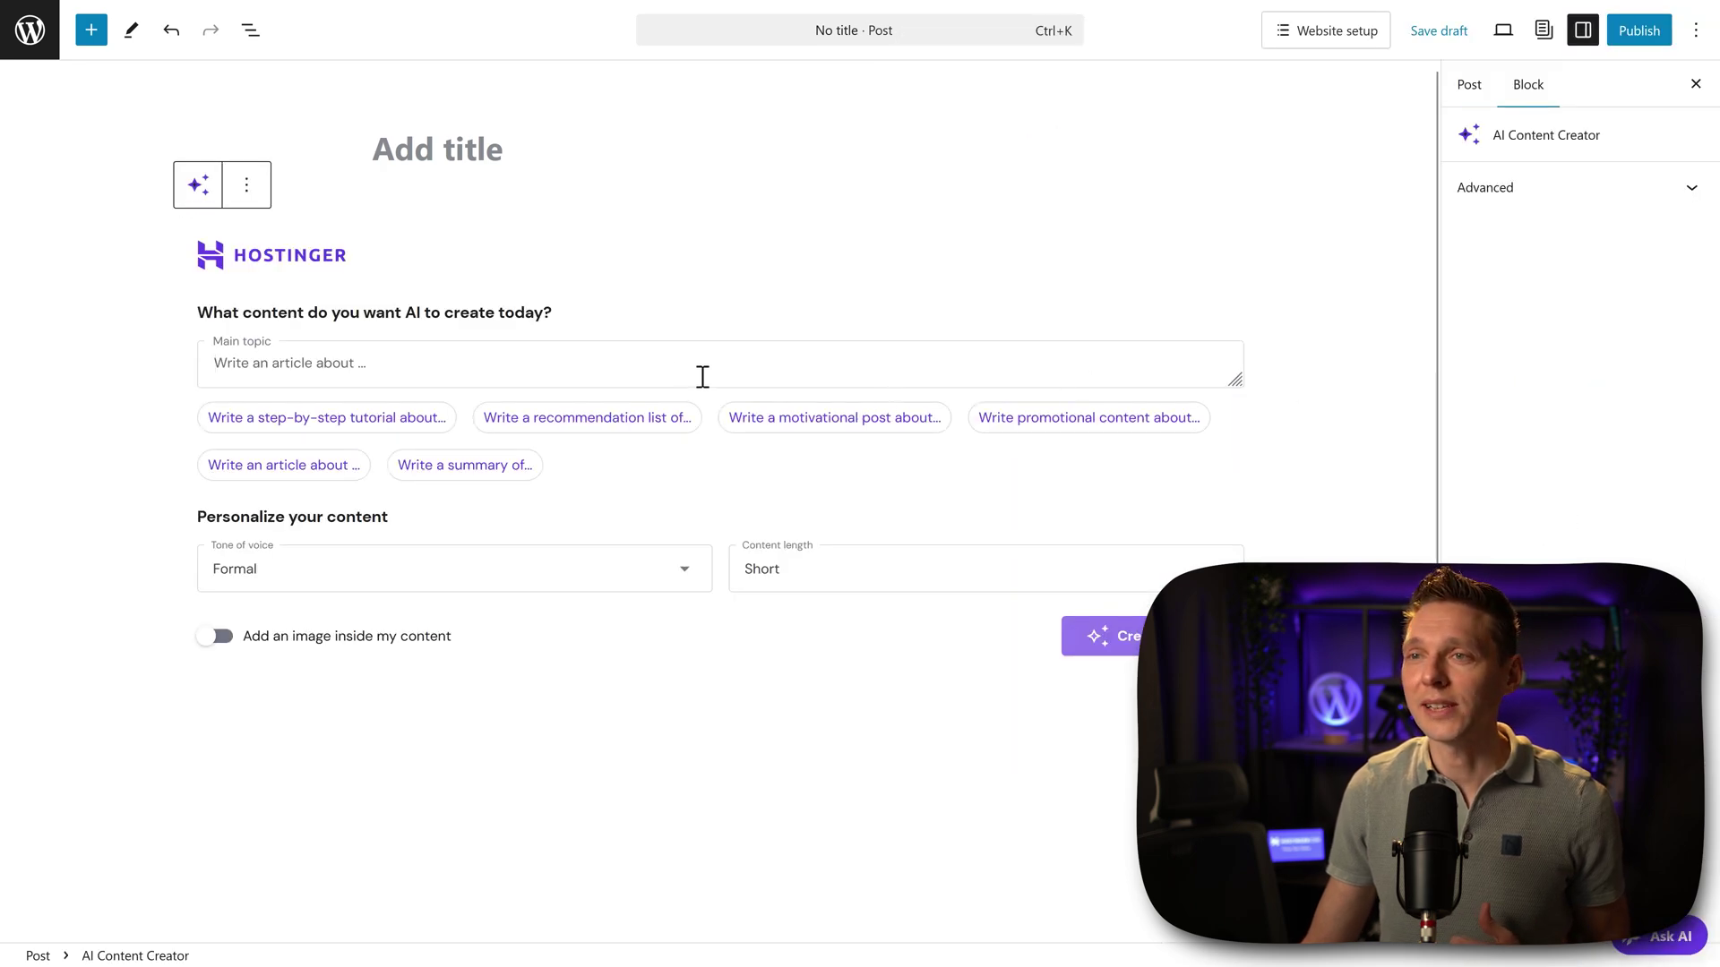
pyautogui.click(578, 377)
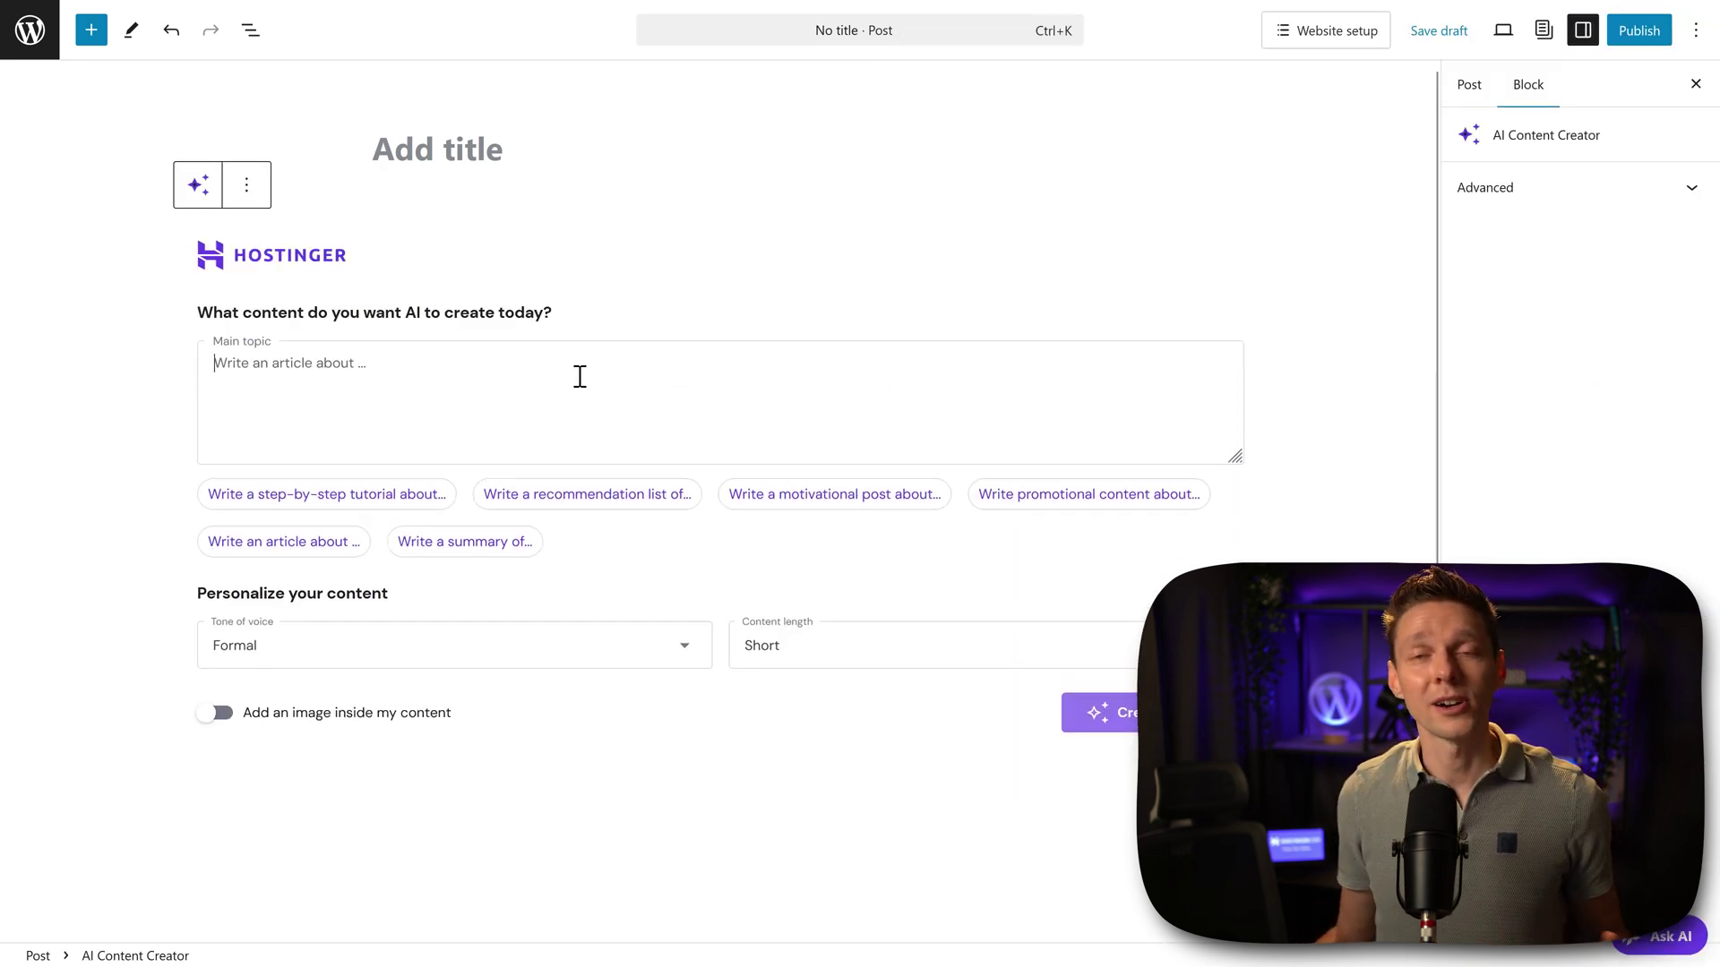